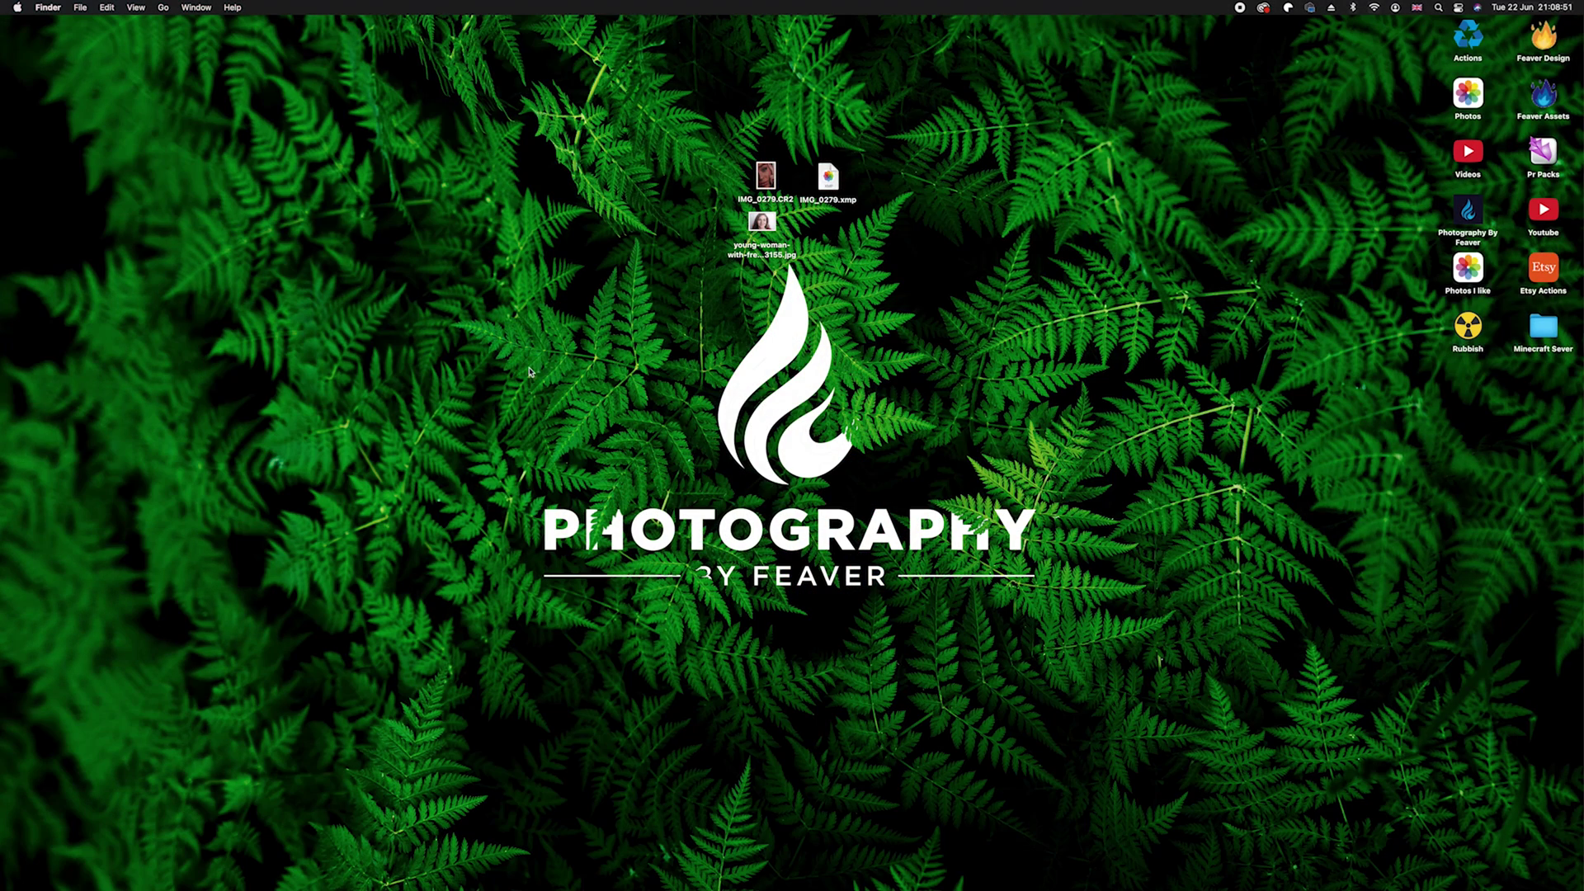
Open IMG_0279.CR2 in Camera Raw, compare its adjustments with the default settings, and open the adjusted photo in Photoshop.
double_click(766, 178)
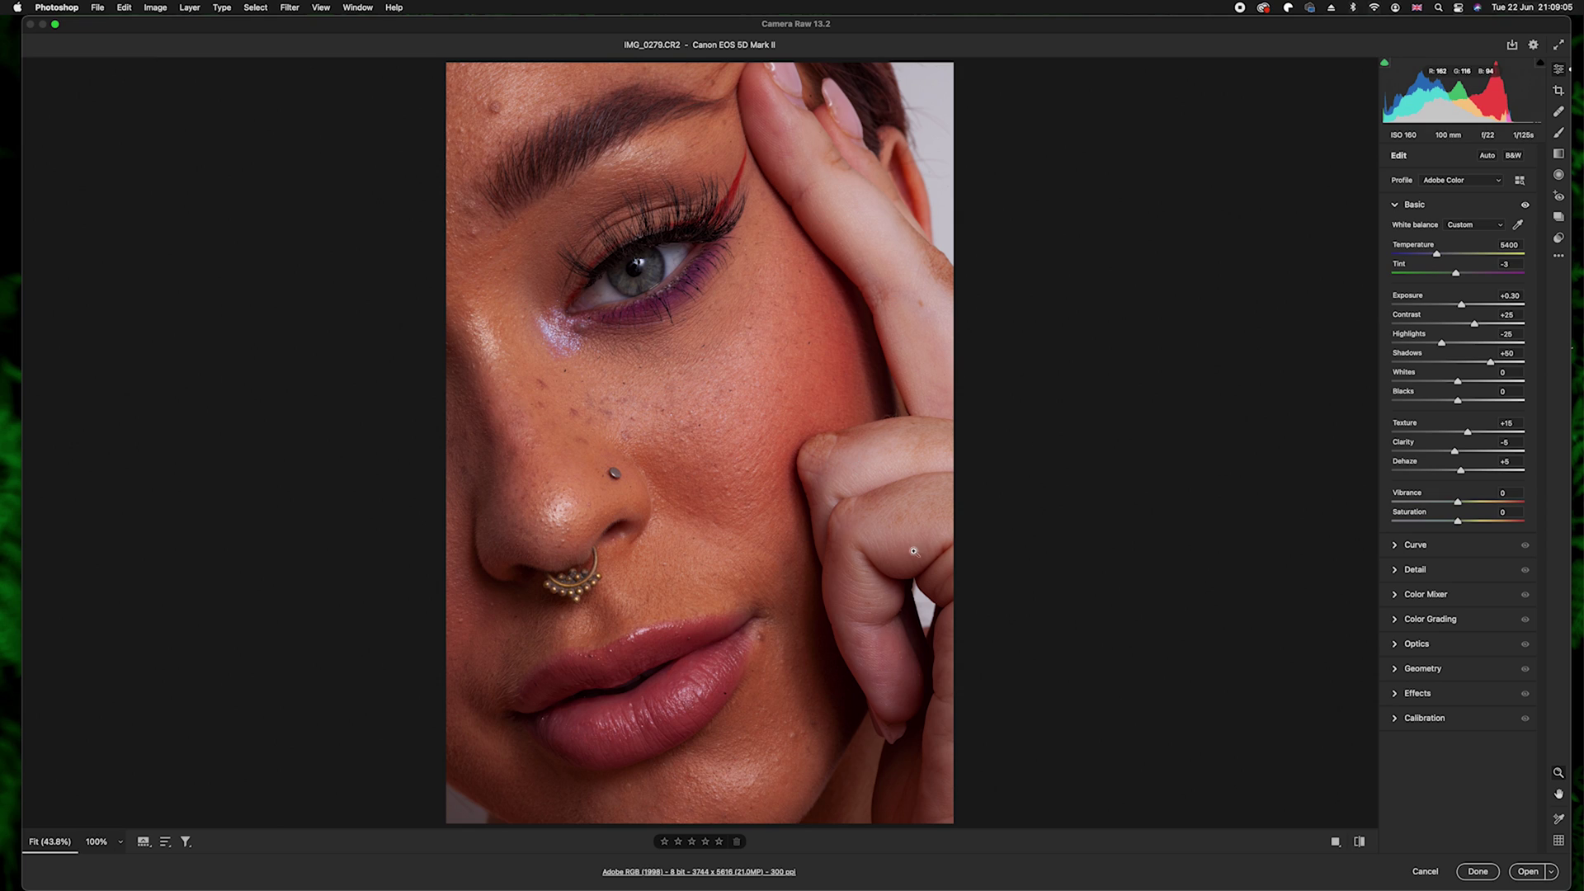
click(1359, 841)
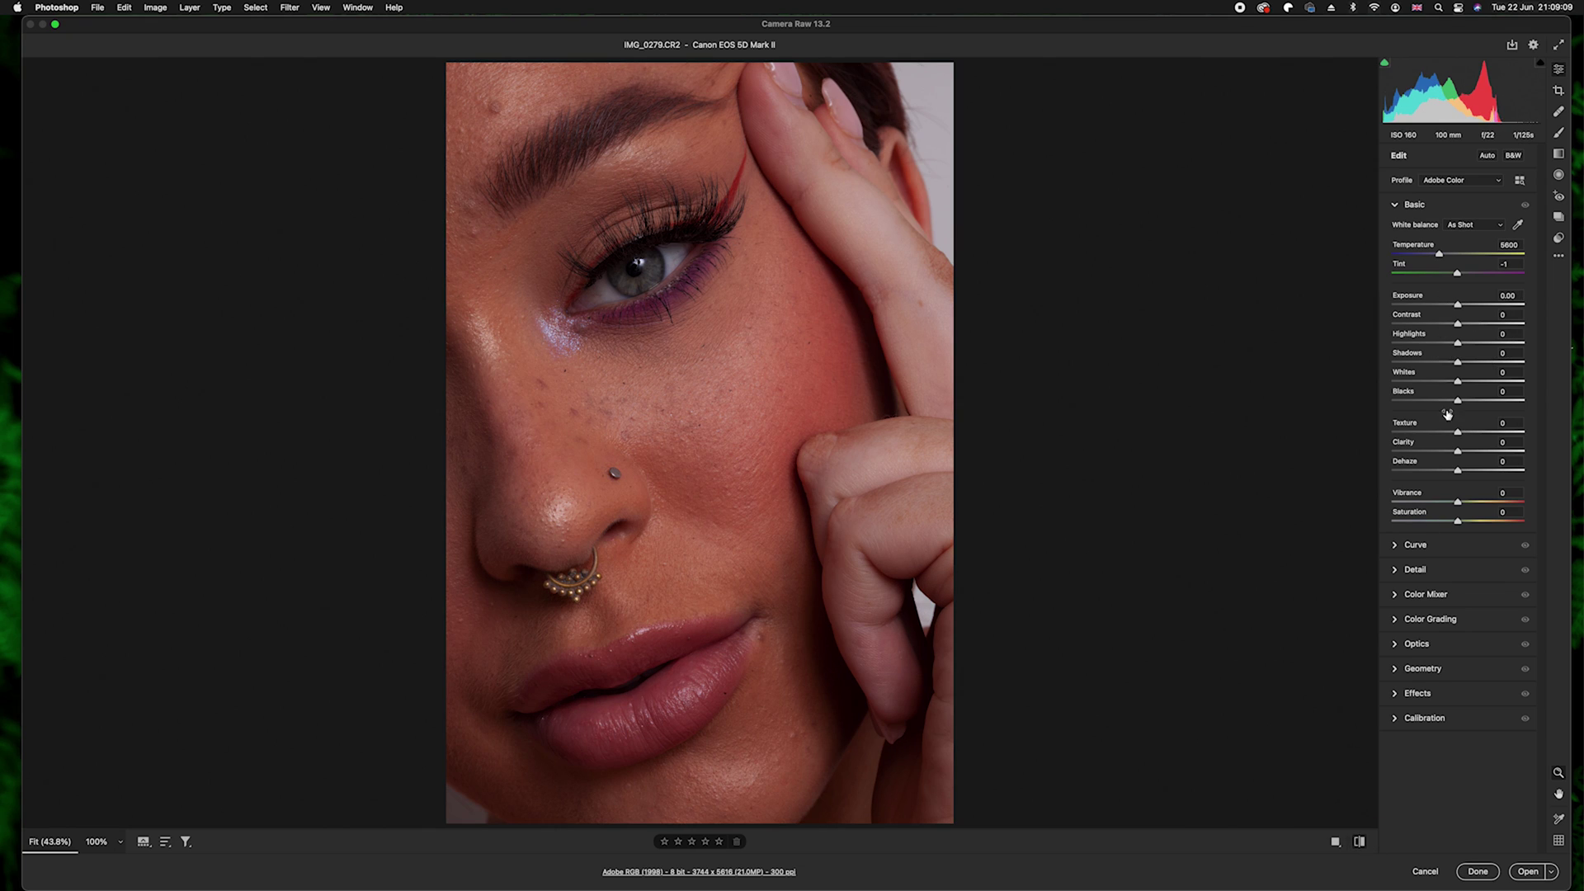
click(1361, 842)
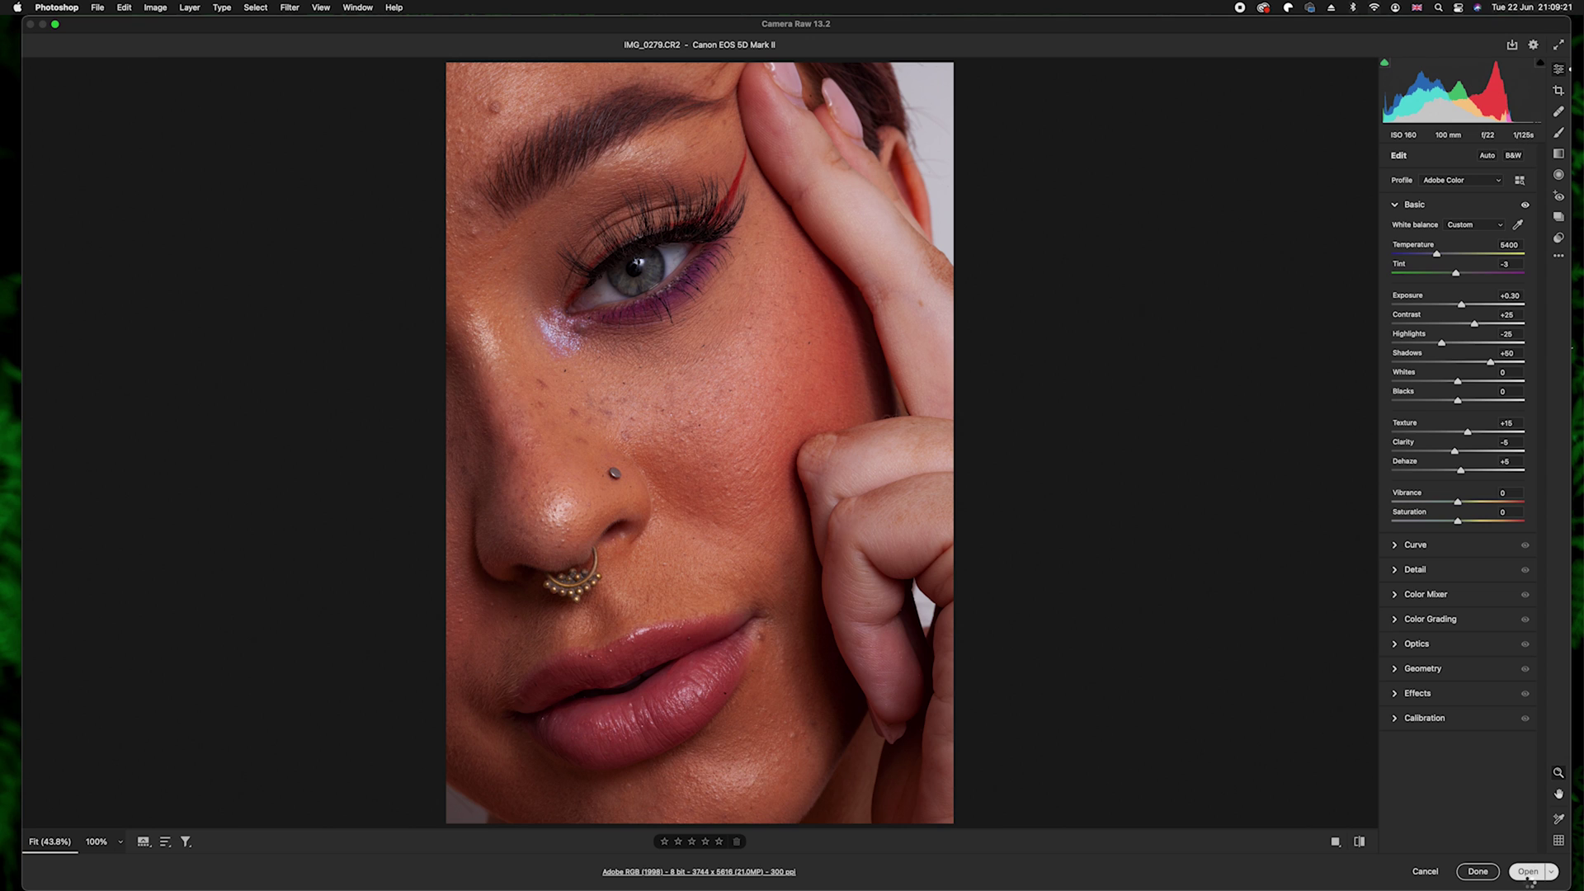
key(Return)
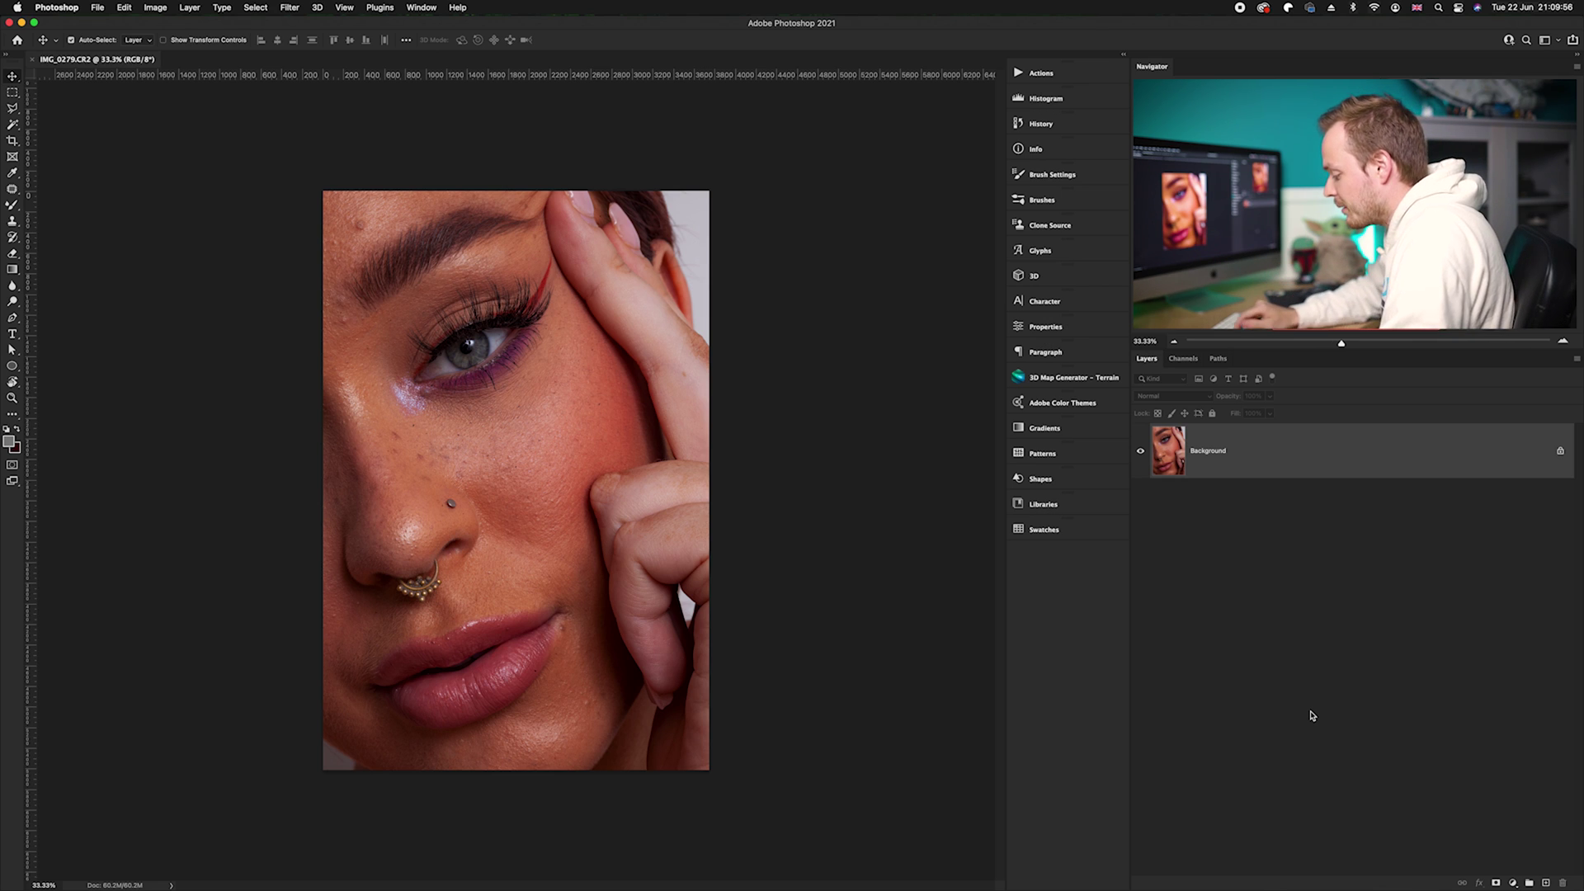
Duplicate the Background layer and choose the Spot Healing Brush tool.
key(super+j)
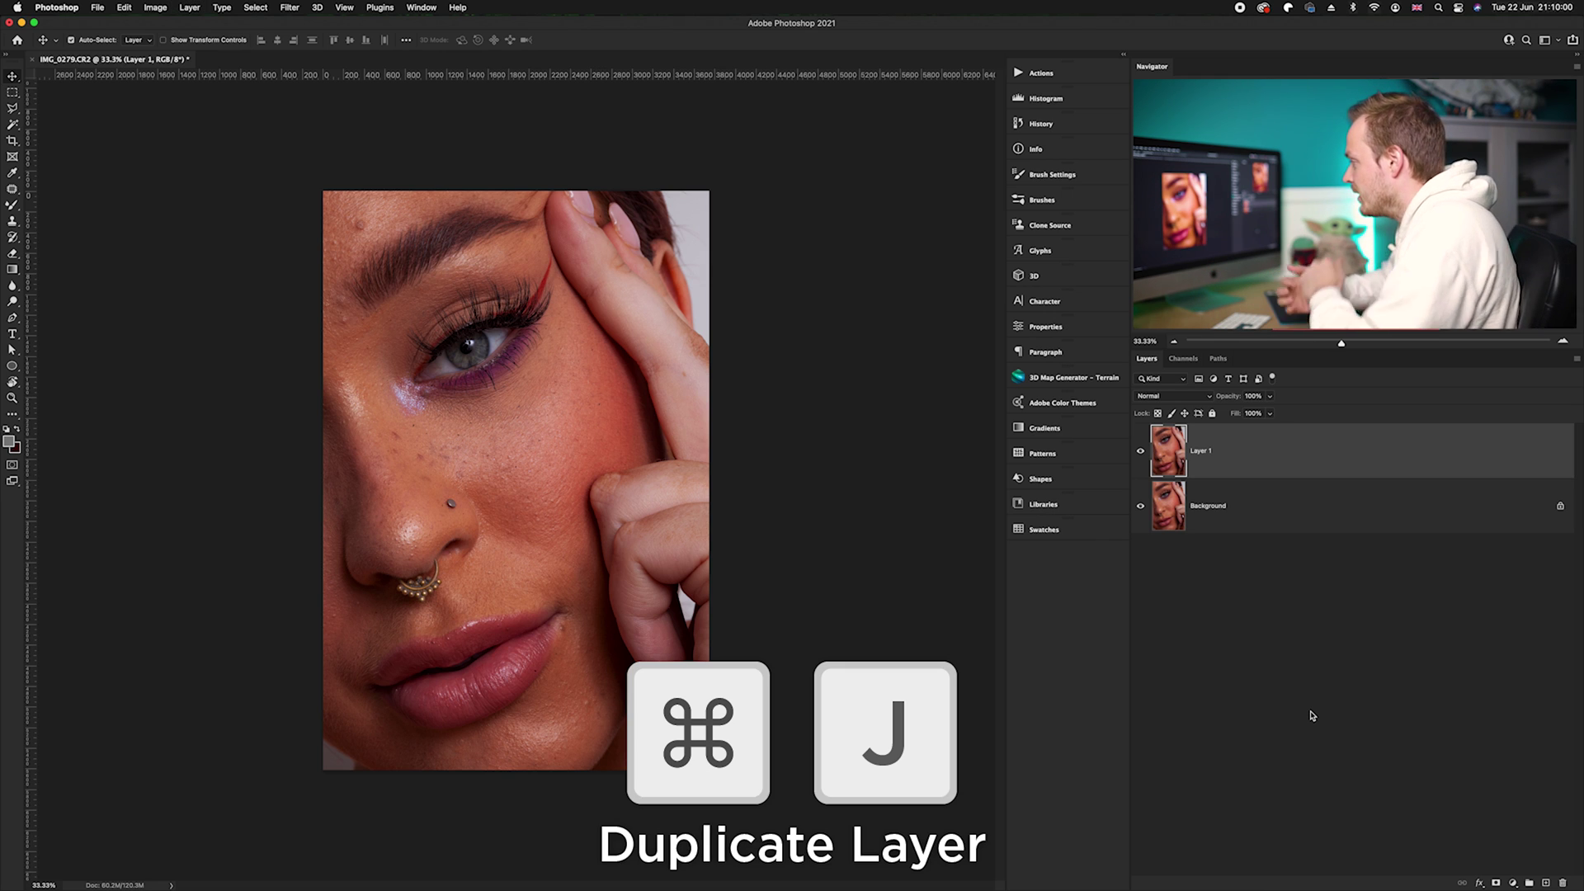
key(super+1)
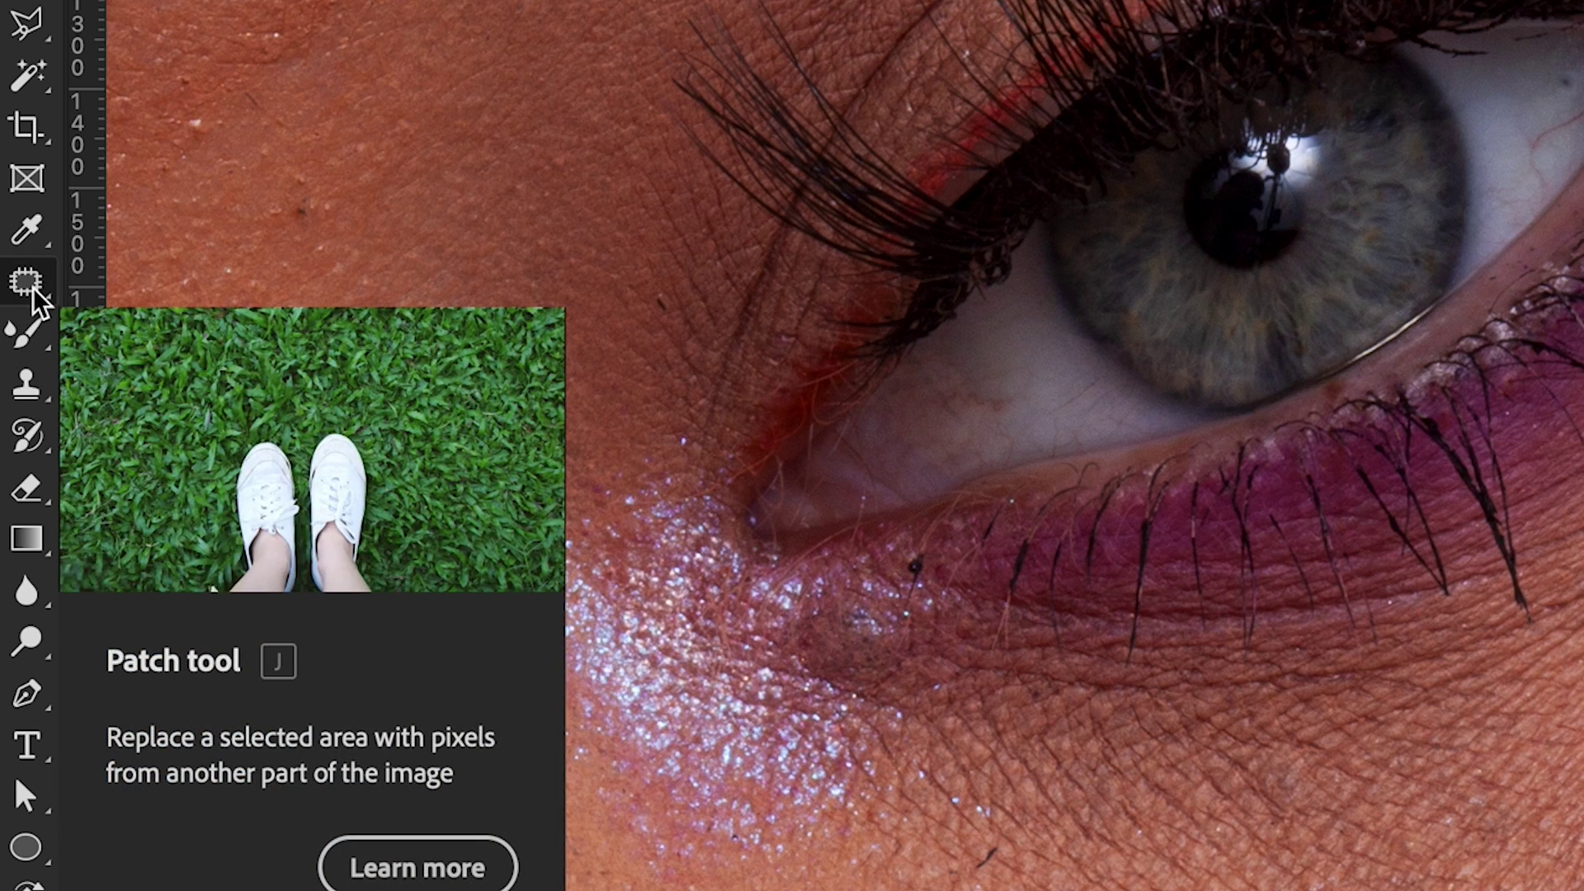
right_click(34, 290)
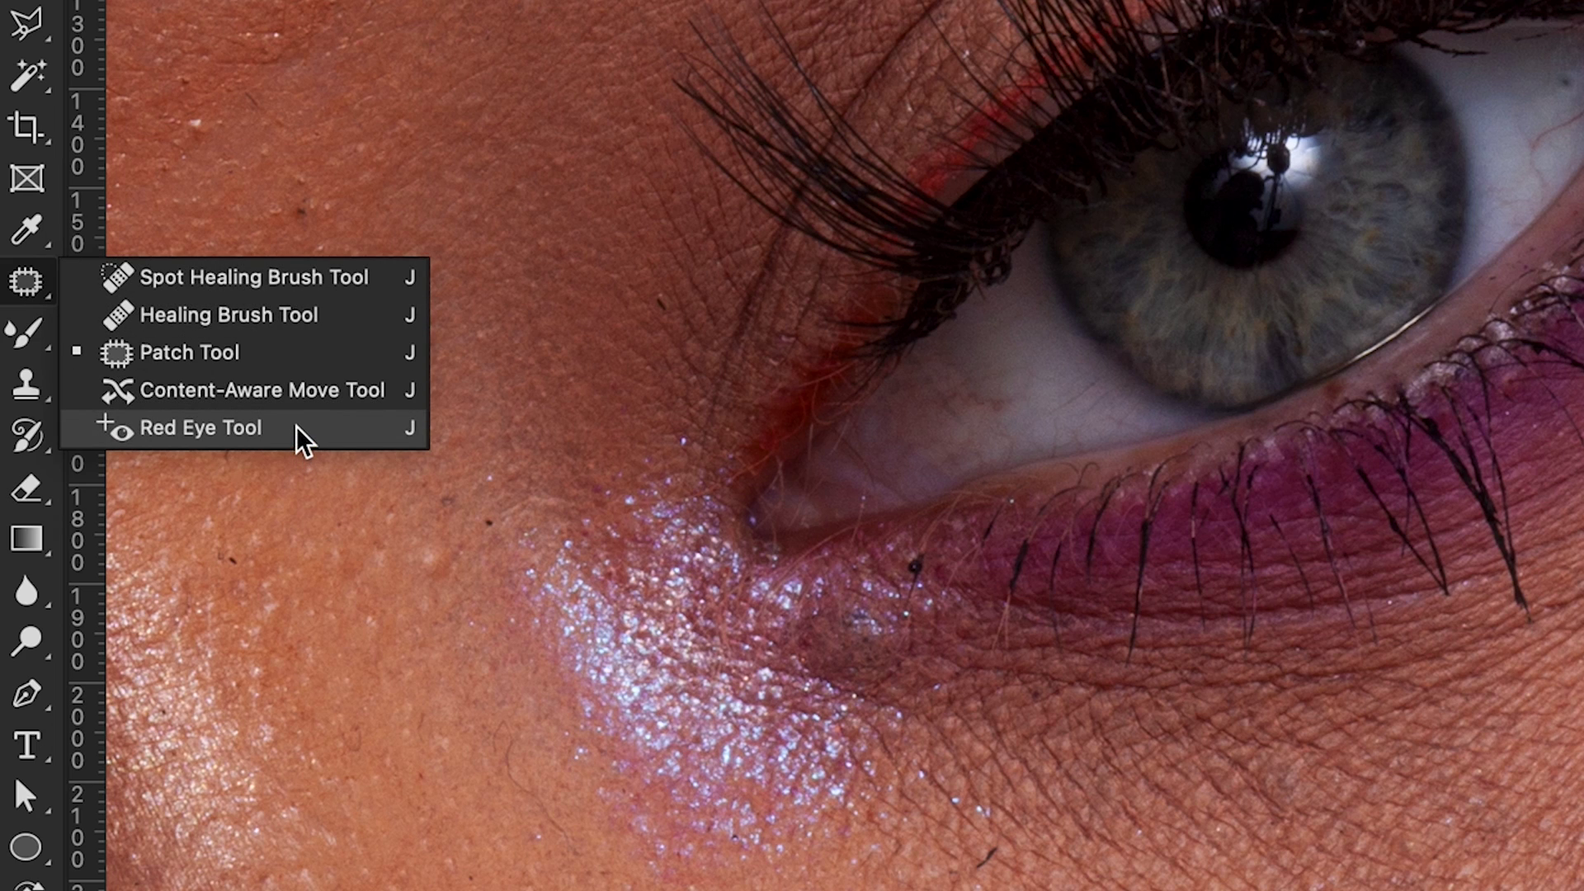
click(272, 290)
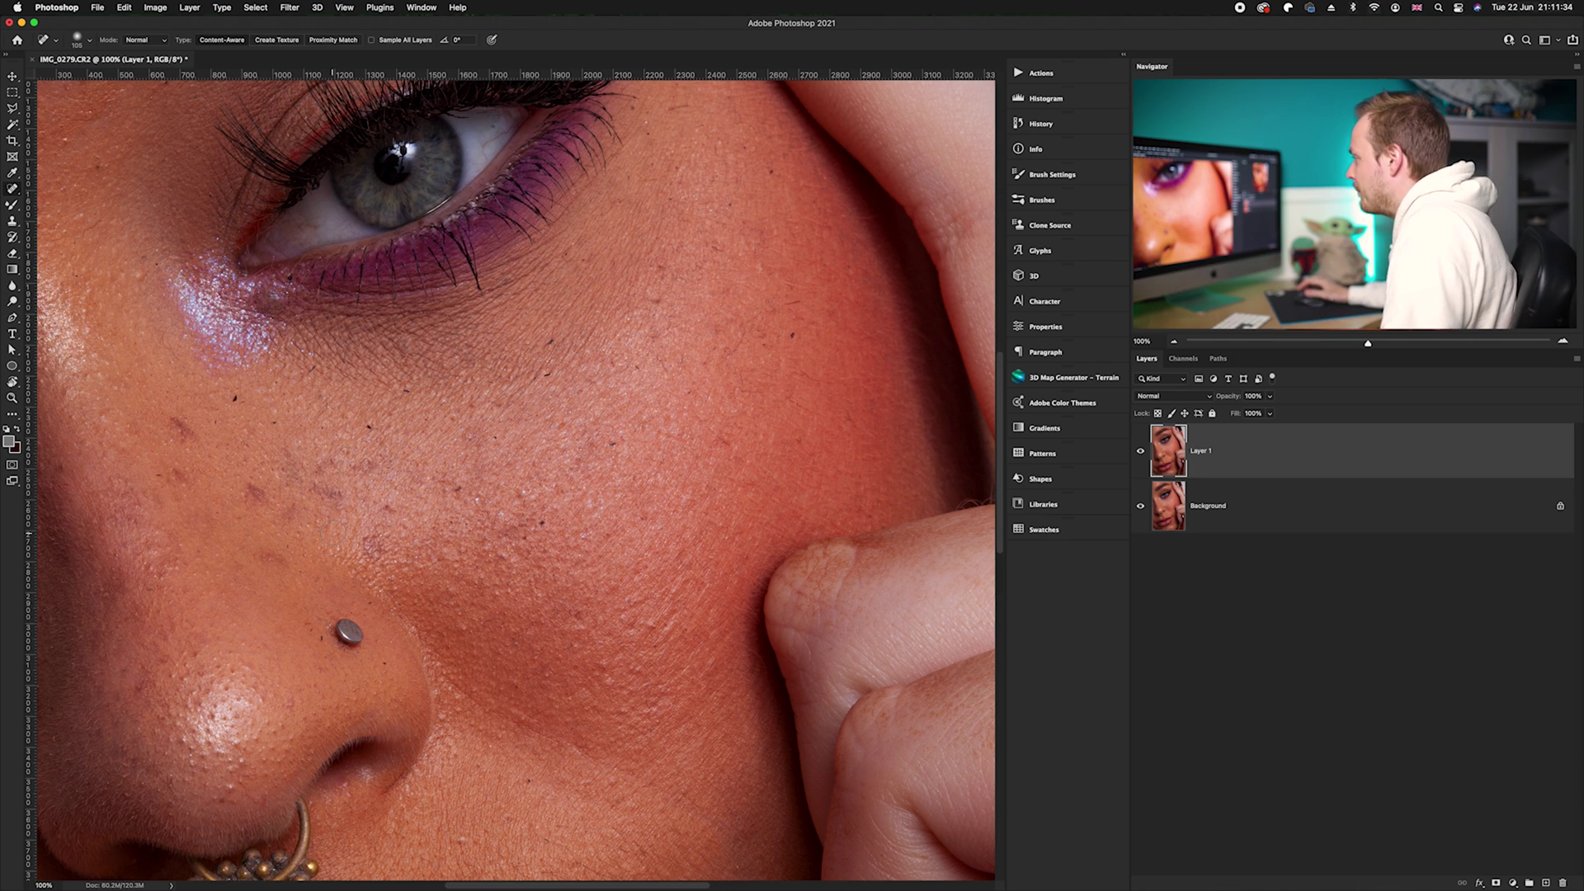
Remove the large dark speck just below the glitter at the inner eye corner with the Spot Healing Brush.
scroll(210, 388, up, 6)
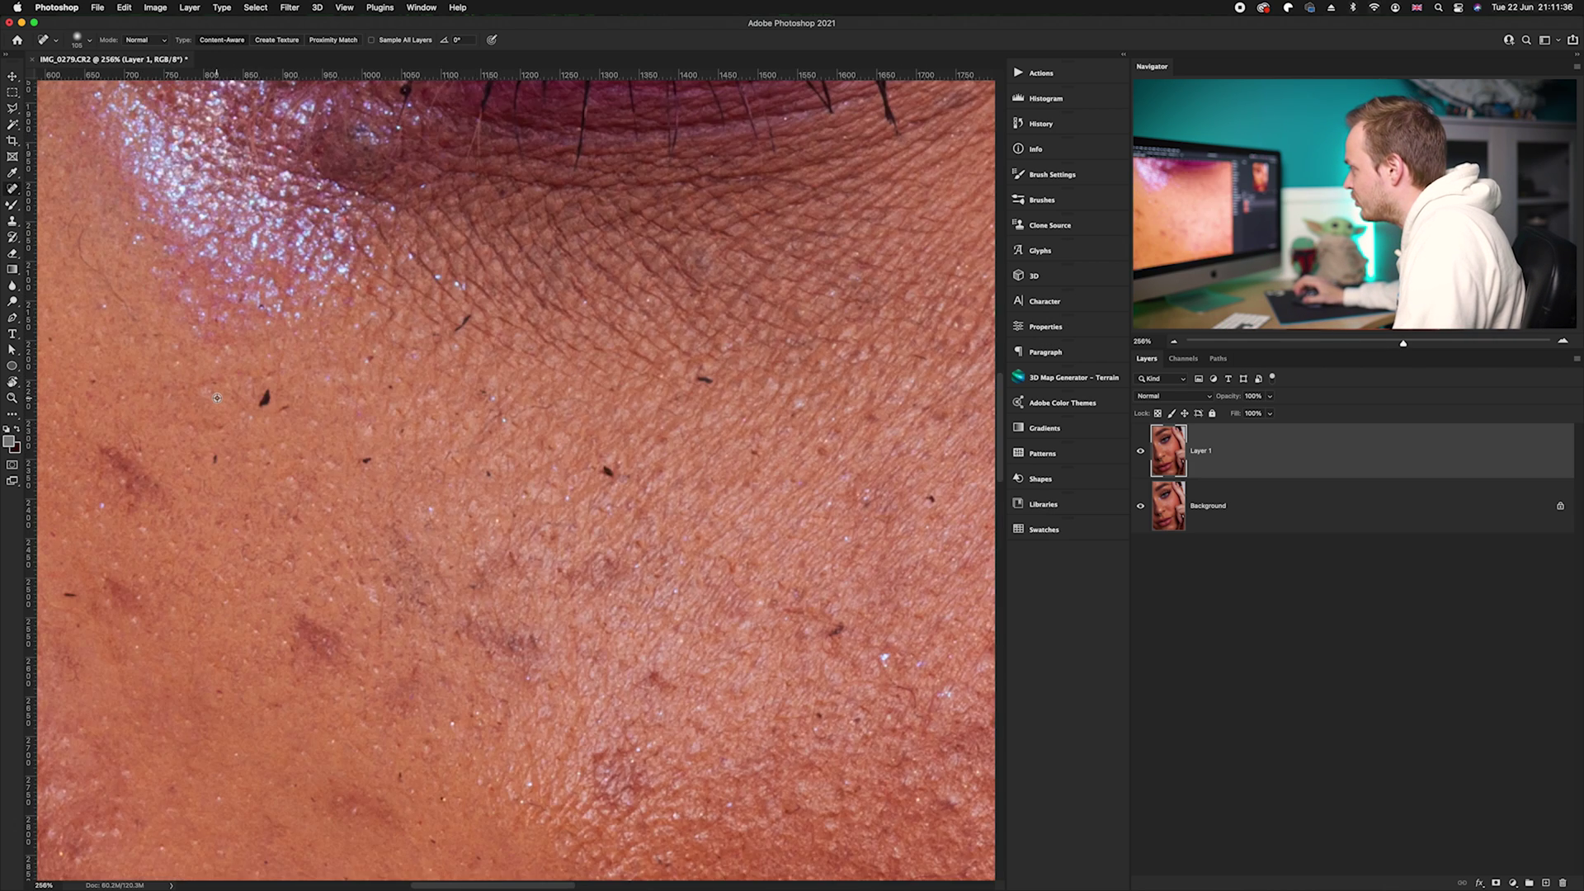
drag(383, 493, 520, 520)
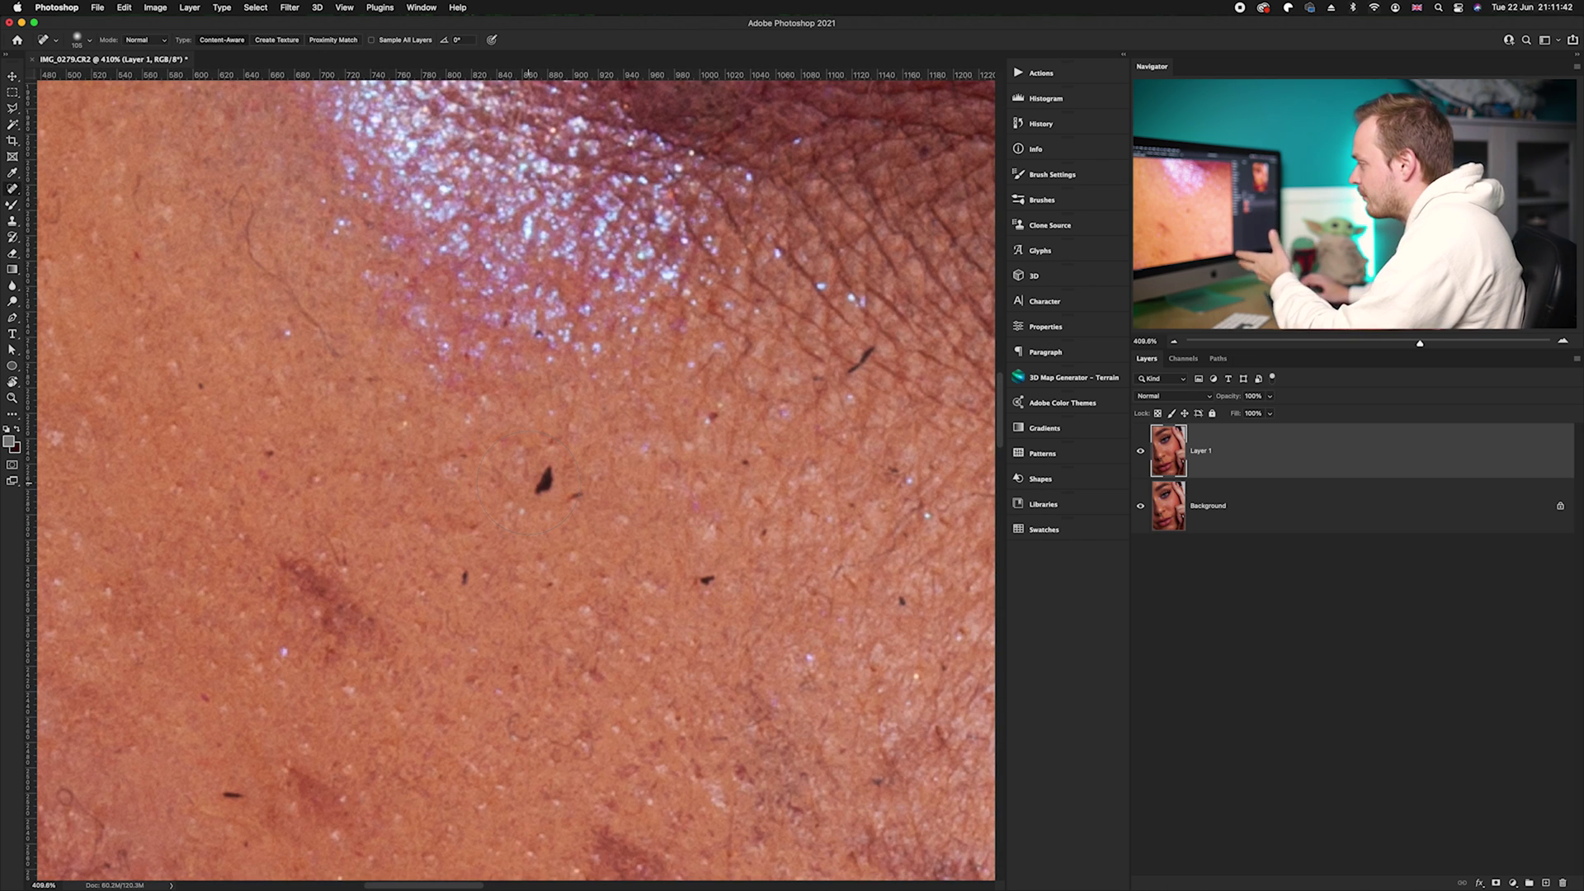
mouse_move(478, 453)
mouse_down()
mouse_move(653, 513)
mouse_move(516, 521)
mouse_move(471, 463)
mouse_move(577, 431)
mouse_move(582, 528)
mouse_move(482, 495)
mouse_move(575, 437)
mouse_move(618, 523)
mouse_move(520, 541)
mouse_move(511, 513)
mouse_move(543, 477)
mouse_up()
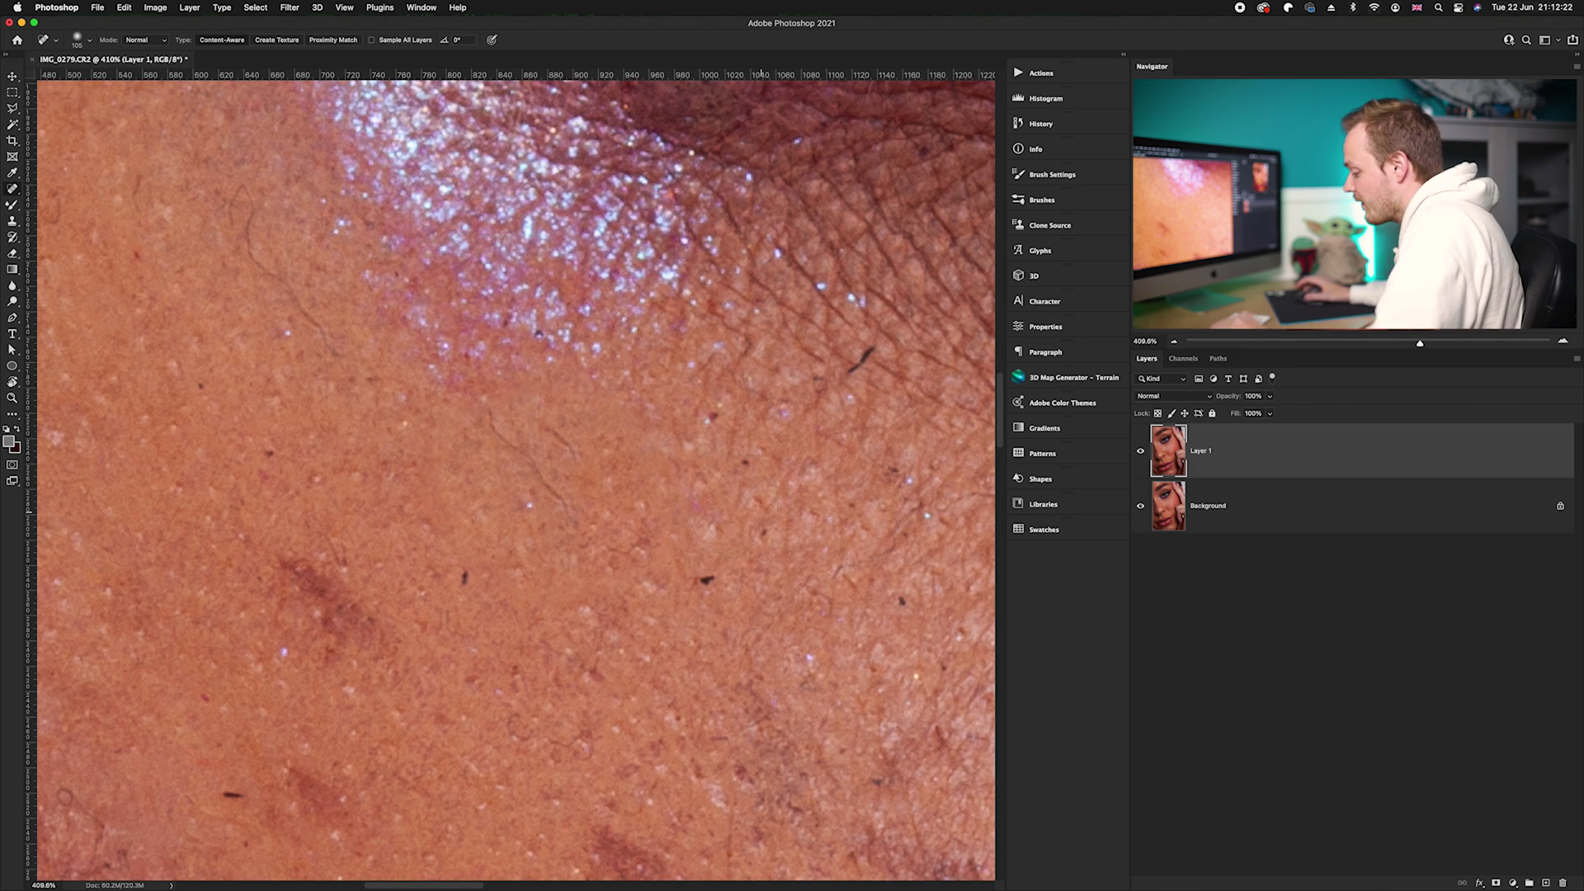
Heal the pair of dark specks on the upper cheek below the outer lower lashes.
key(super+1)
scroll(748, 464, up, 5)
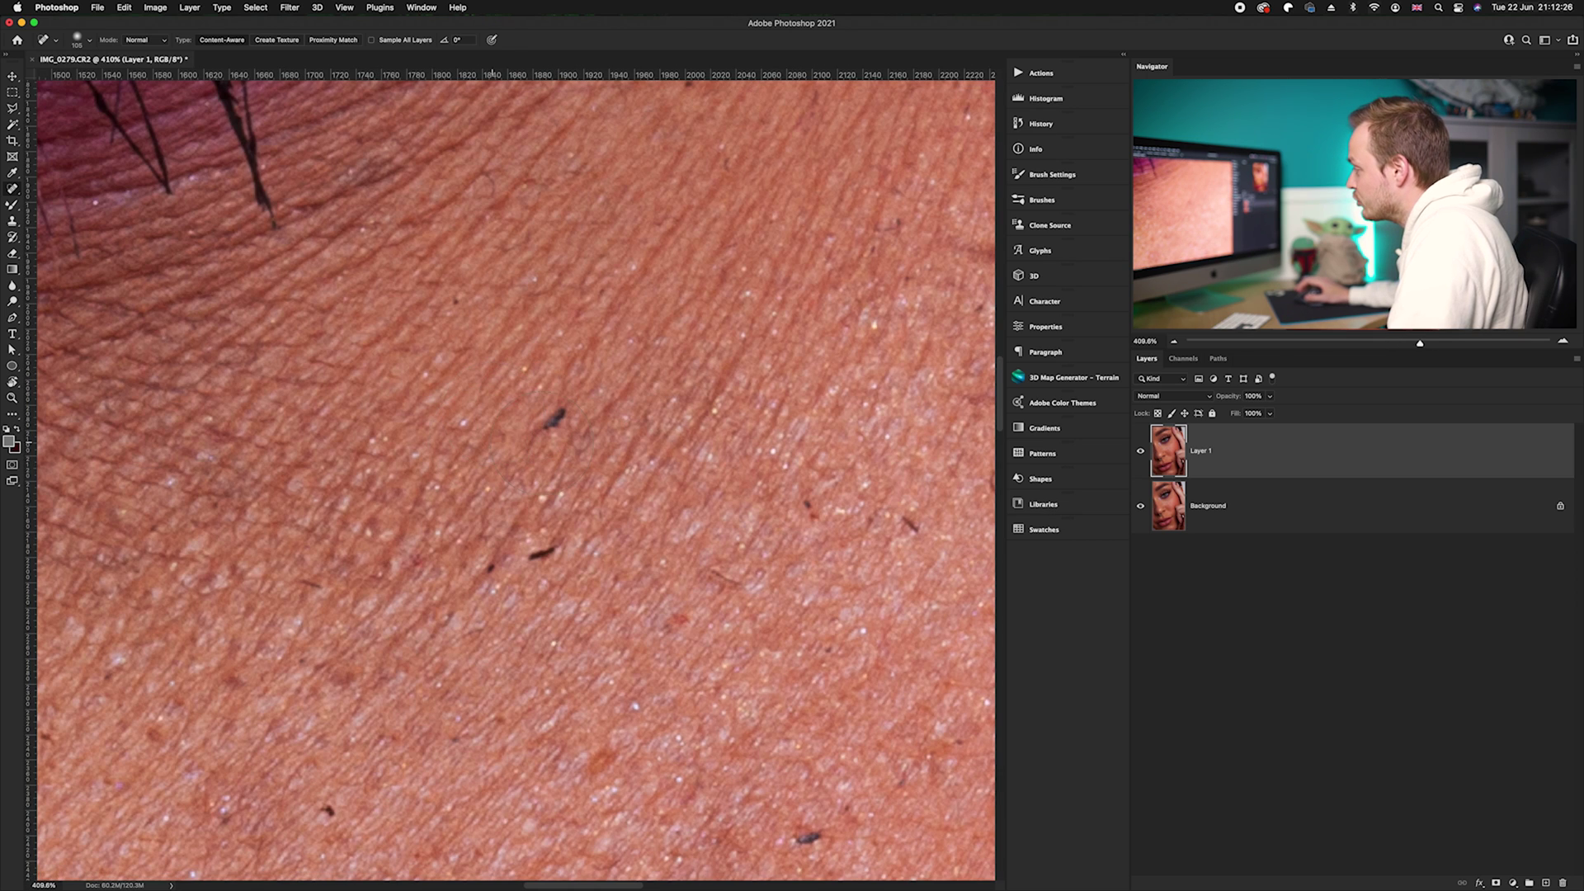
drag(556, 461, 608, 410)
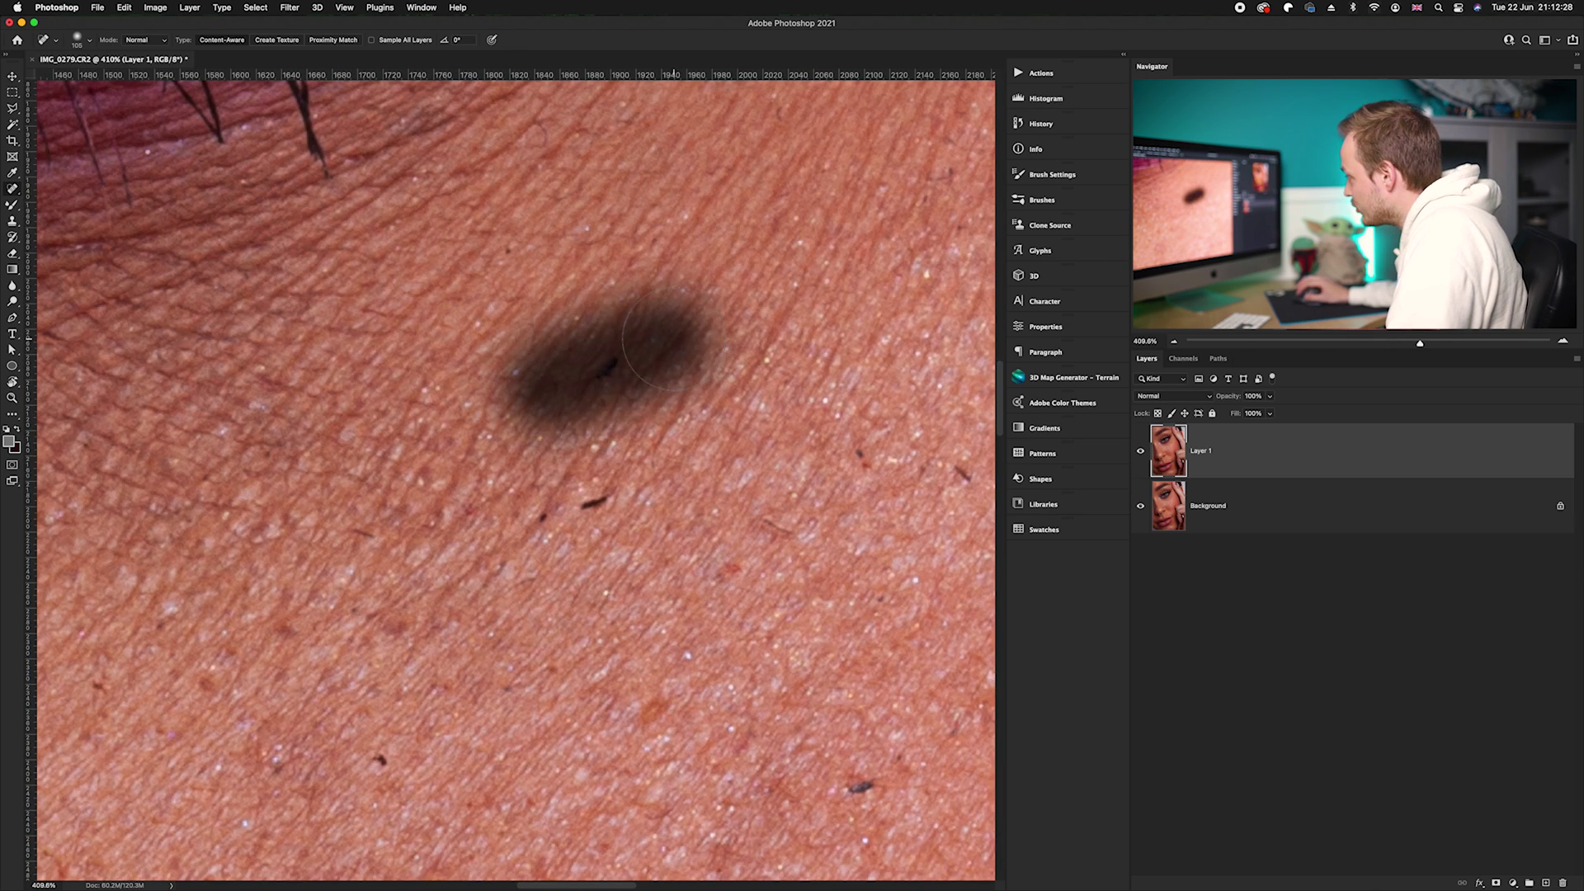
mouse_move(632, 353)
mouse_down()
mouse_move(604, 504)
mouse_move(537, 514)
mouse_move(615, 492)
mouse_move(538, 521)
mouse_move(665, 486)
mouse_up()
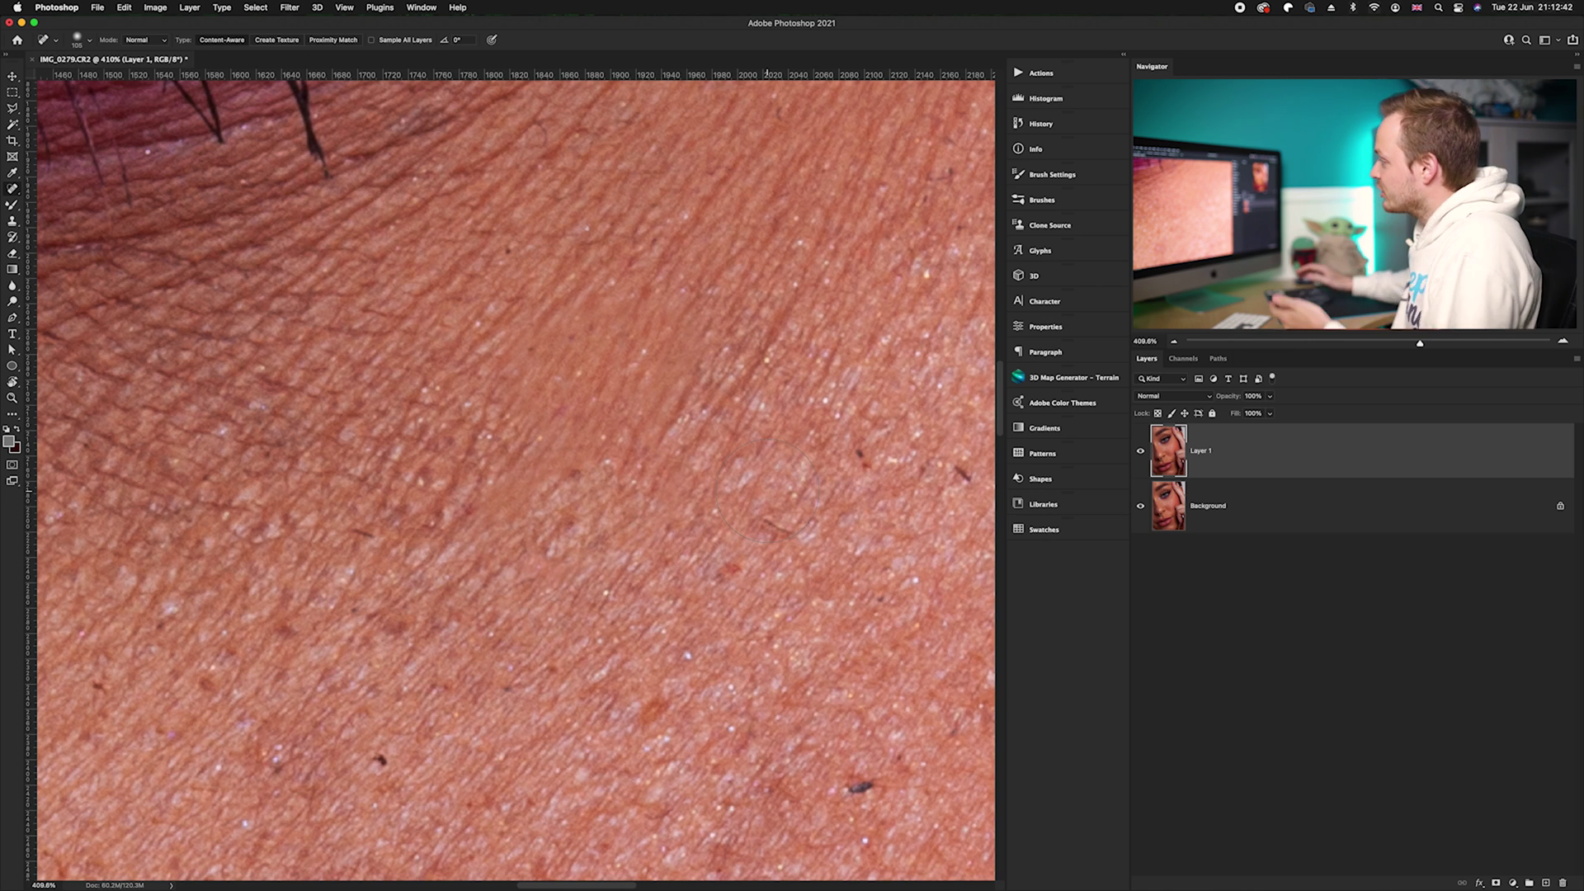
Spot-heal the dark speck in the middle of the cheek.
scroll(678, 457, down, 5)
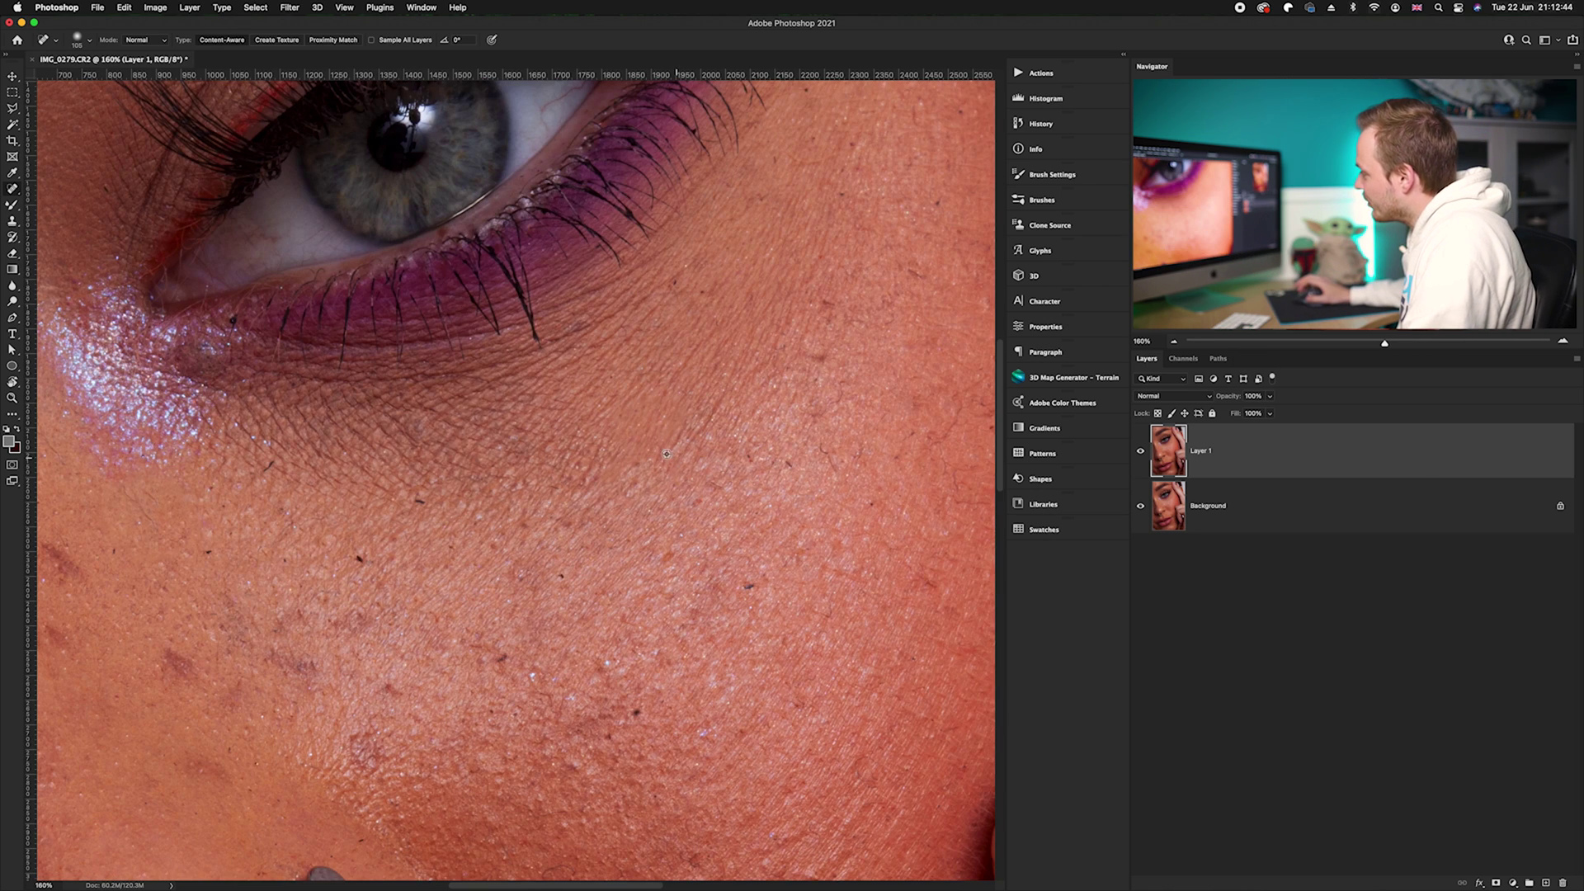
scroll(632, 397, up, 2)
scroll(631, 397, up, 1)
scroll(612, 429, right, 2)
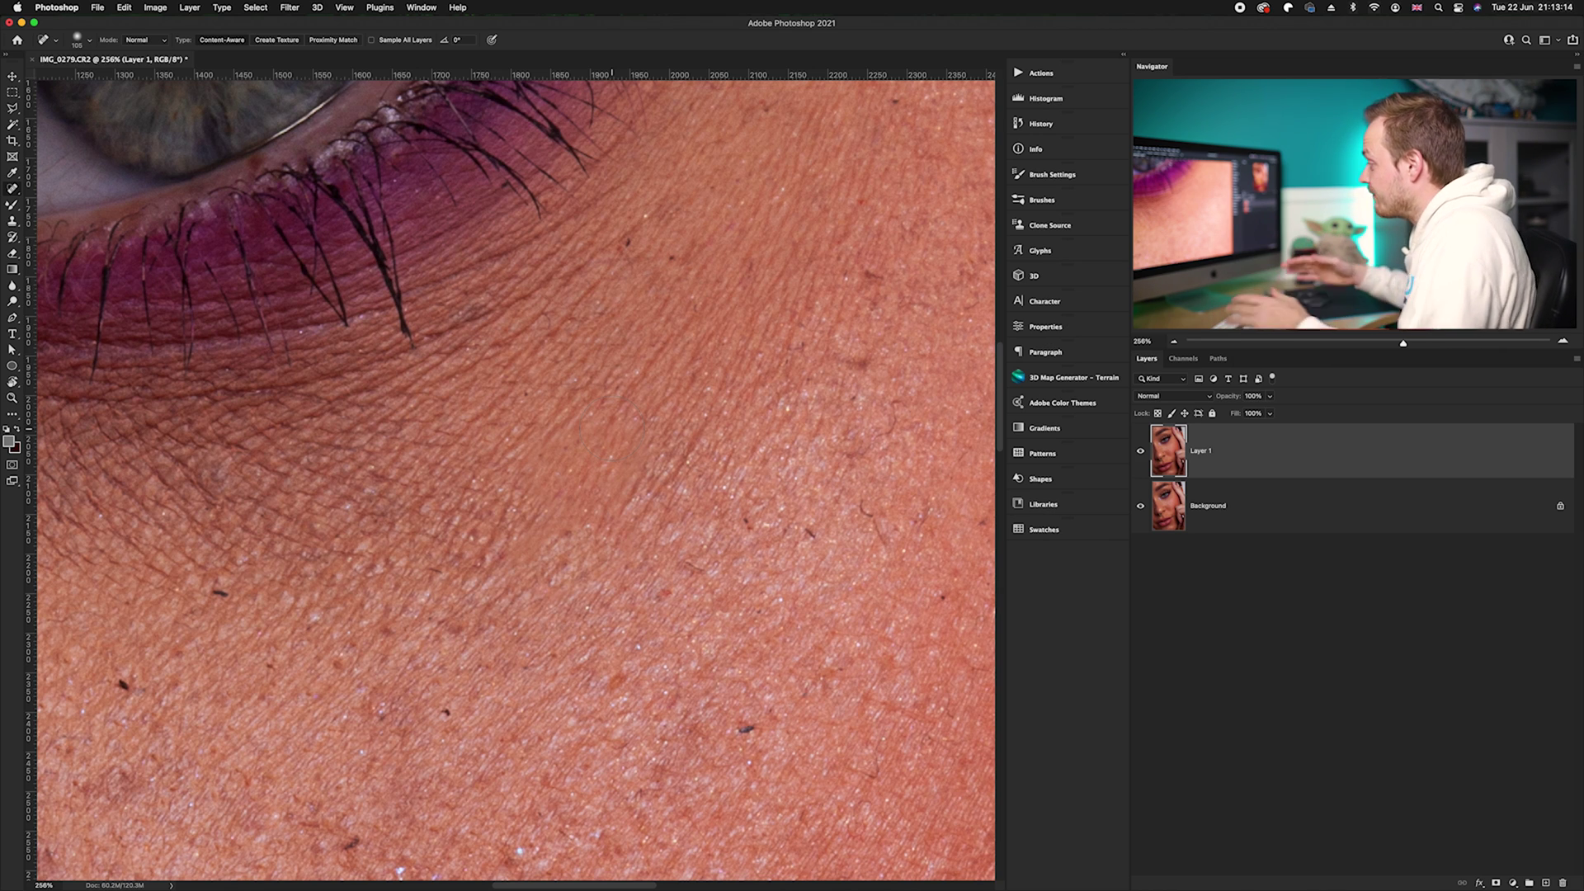
drag(653, 615, 439, 369)
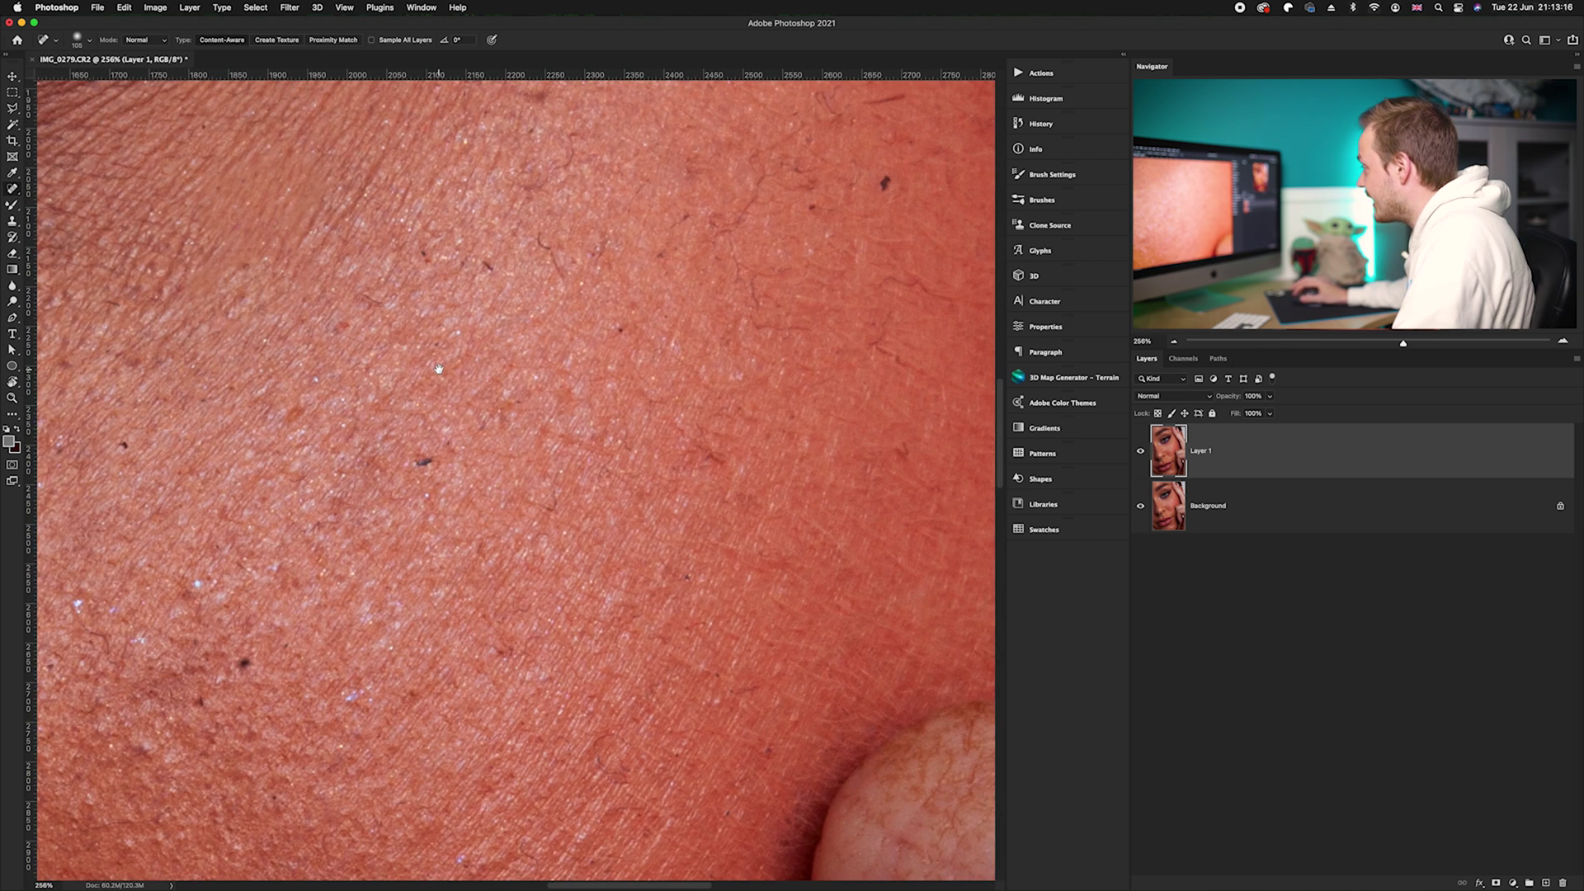
click(425, 459)
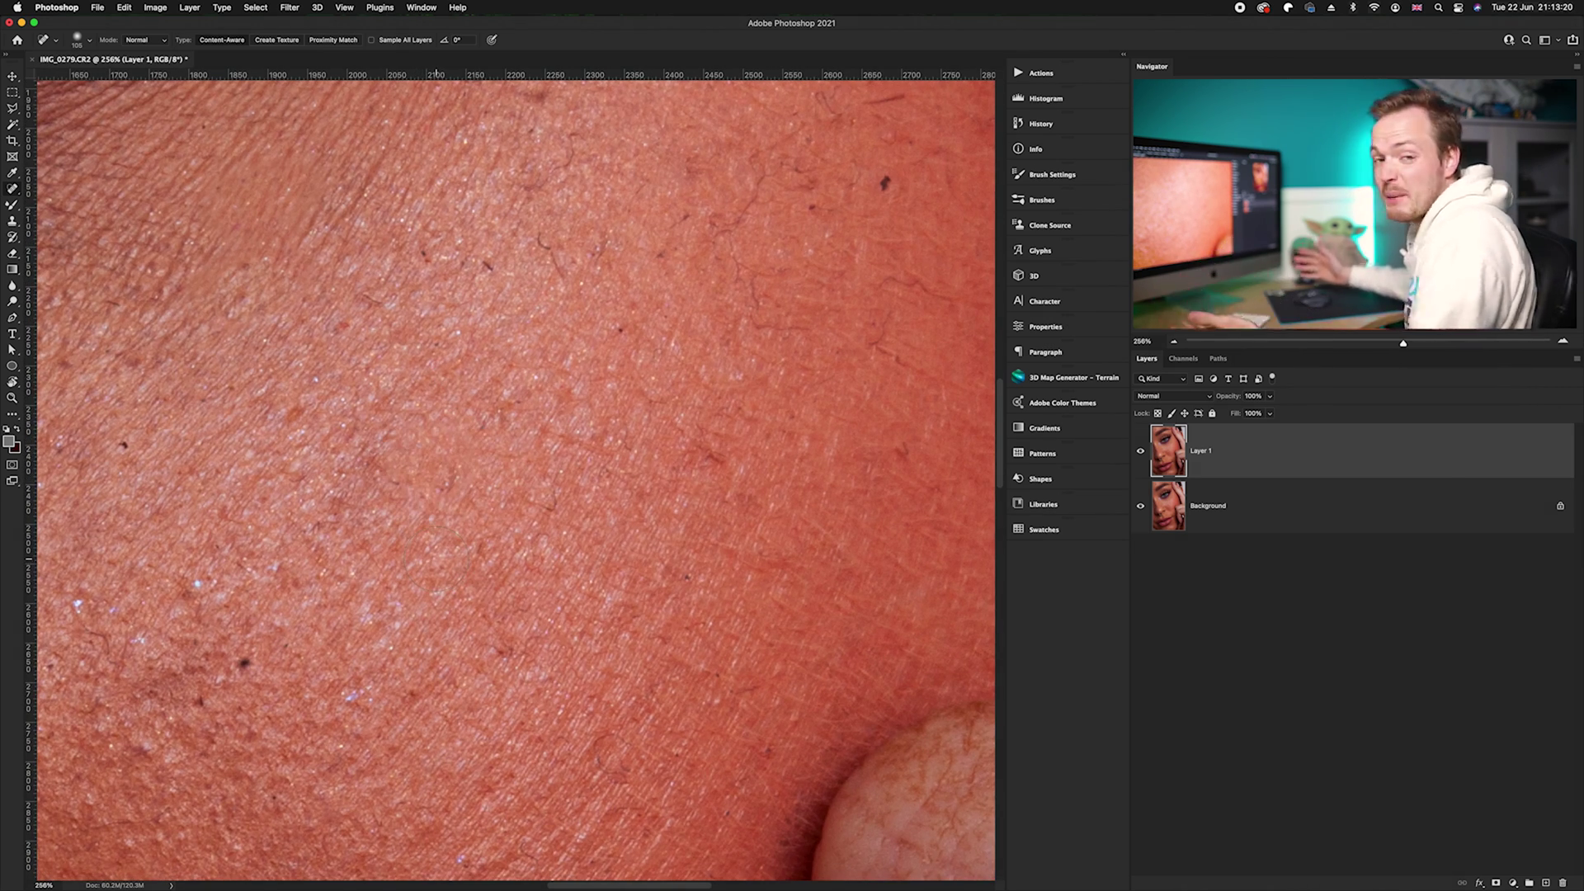
Heal the dark mark and the fine stray hairs on the reddened outer cheek.
drag(723, 376, 548, 572)
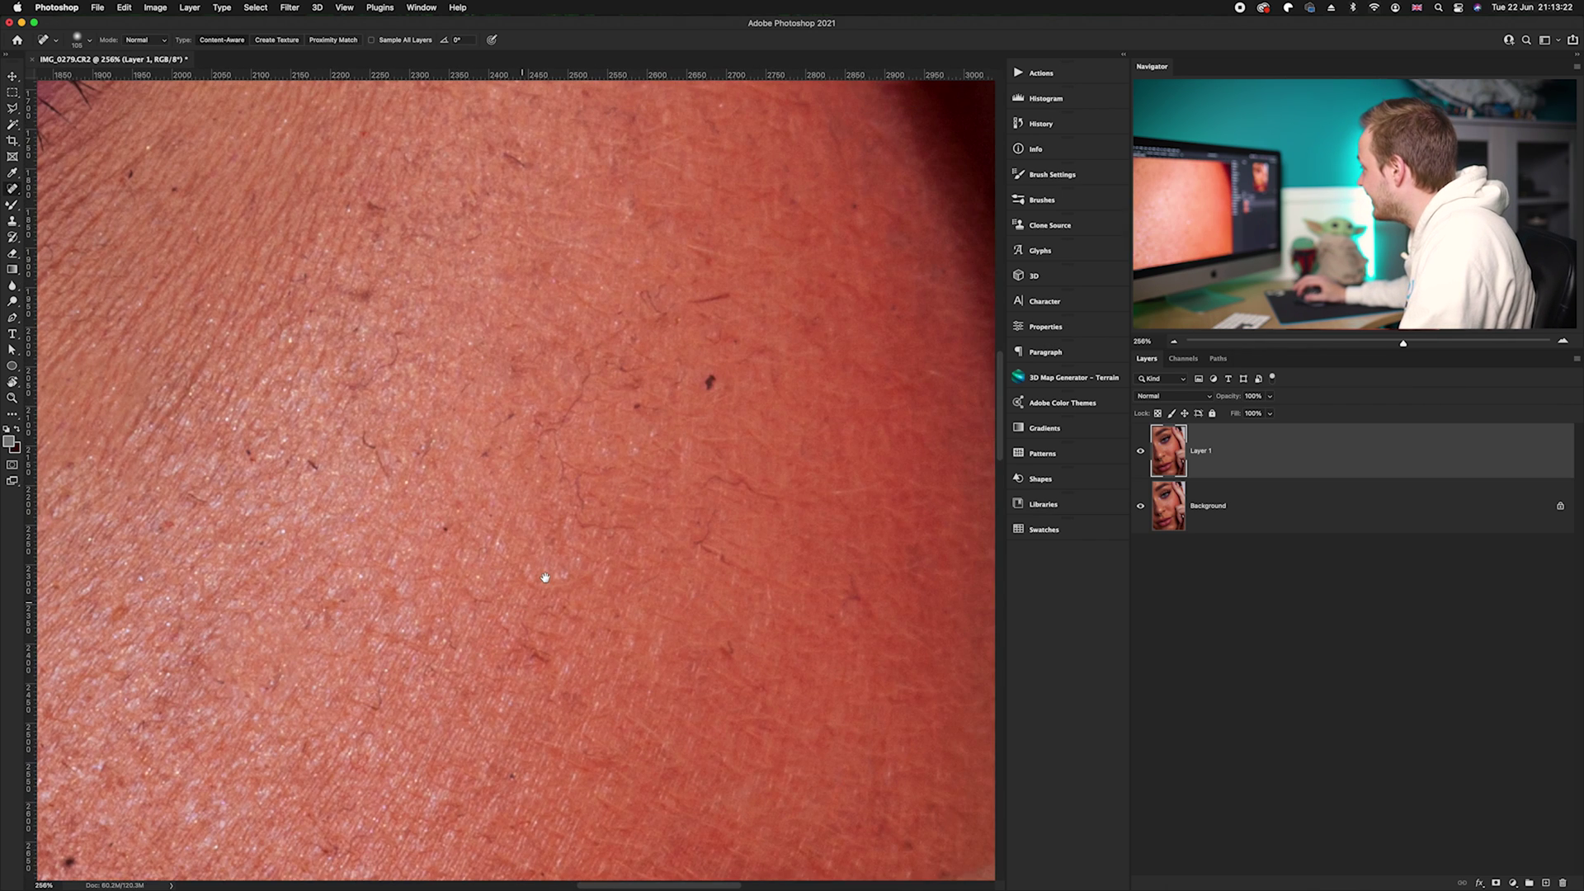
click(707, 381)
drag(708, 380, 712, 380)
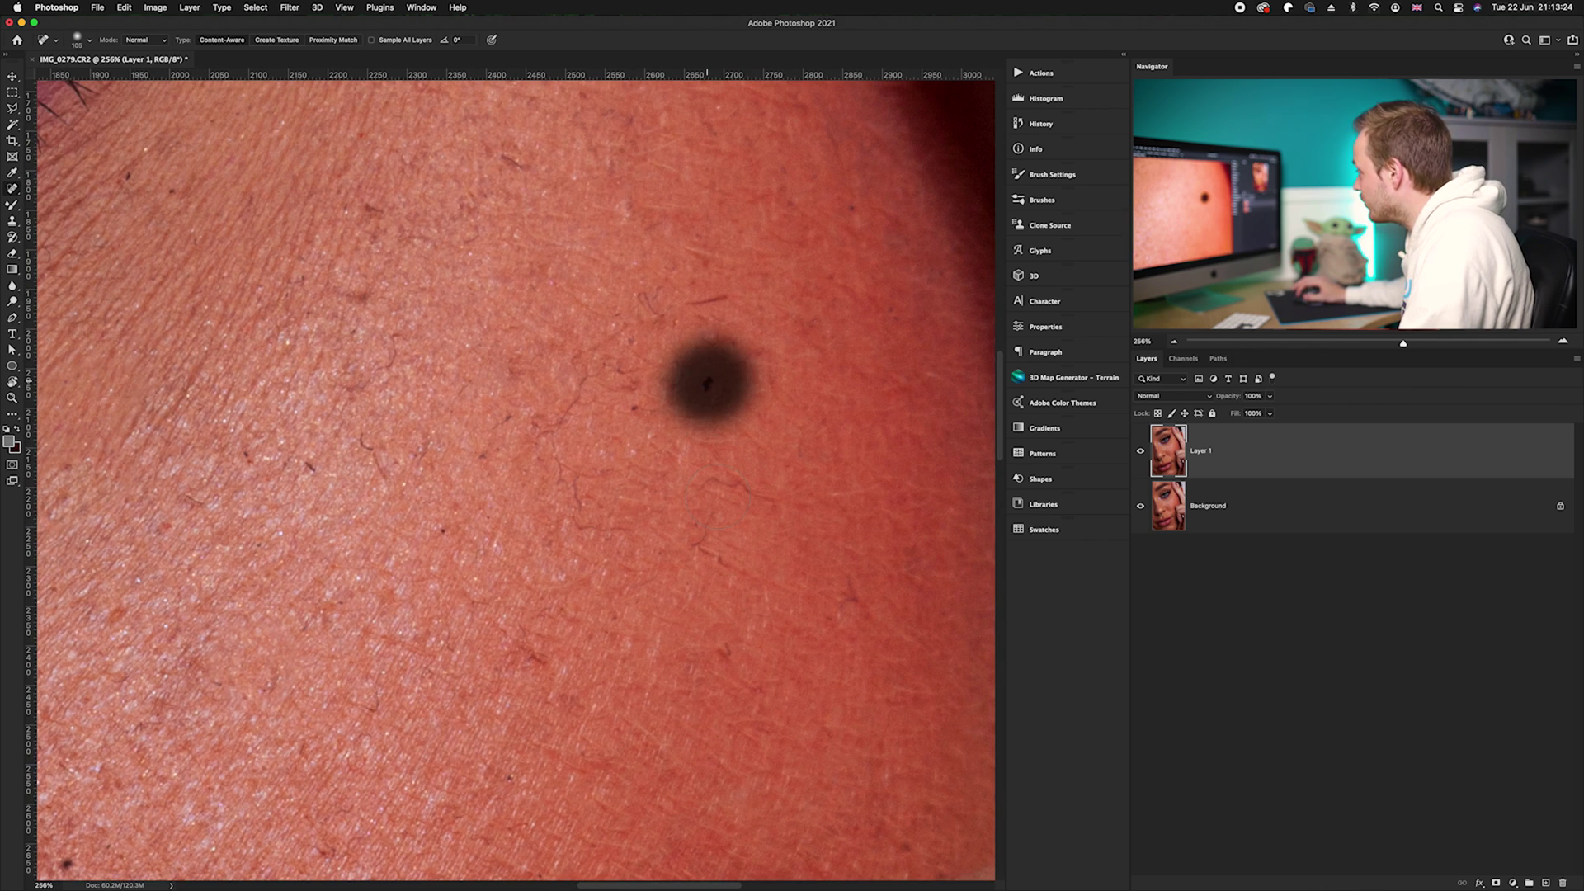
mouse_move(636, 264)
mouse_down()
mouse_move(663, 313)
mouse_move(652, 298)
mouse_move(584, 376)
mouse_move(564, 455)
mouse_move(576, 532)
mouse_up()
scroll(576, 532, left, 4)
drag(574, 333, 561, 357)
mouse_move(538, 408)
mouse_down()
mouse_move(537, 487)
mouse_move(550, 458)
mouse_move(480, 461)
mouse_up()
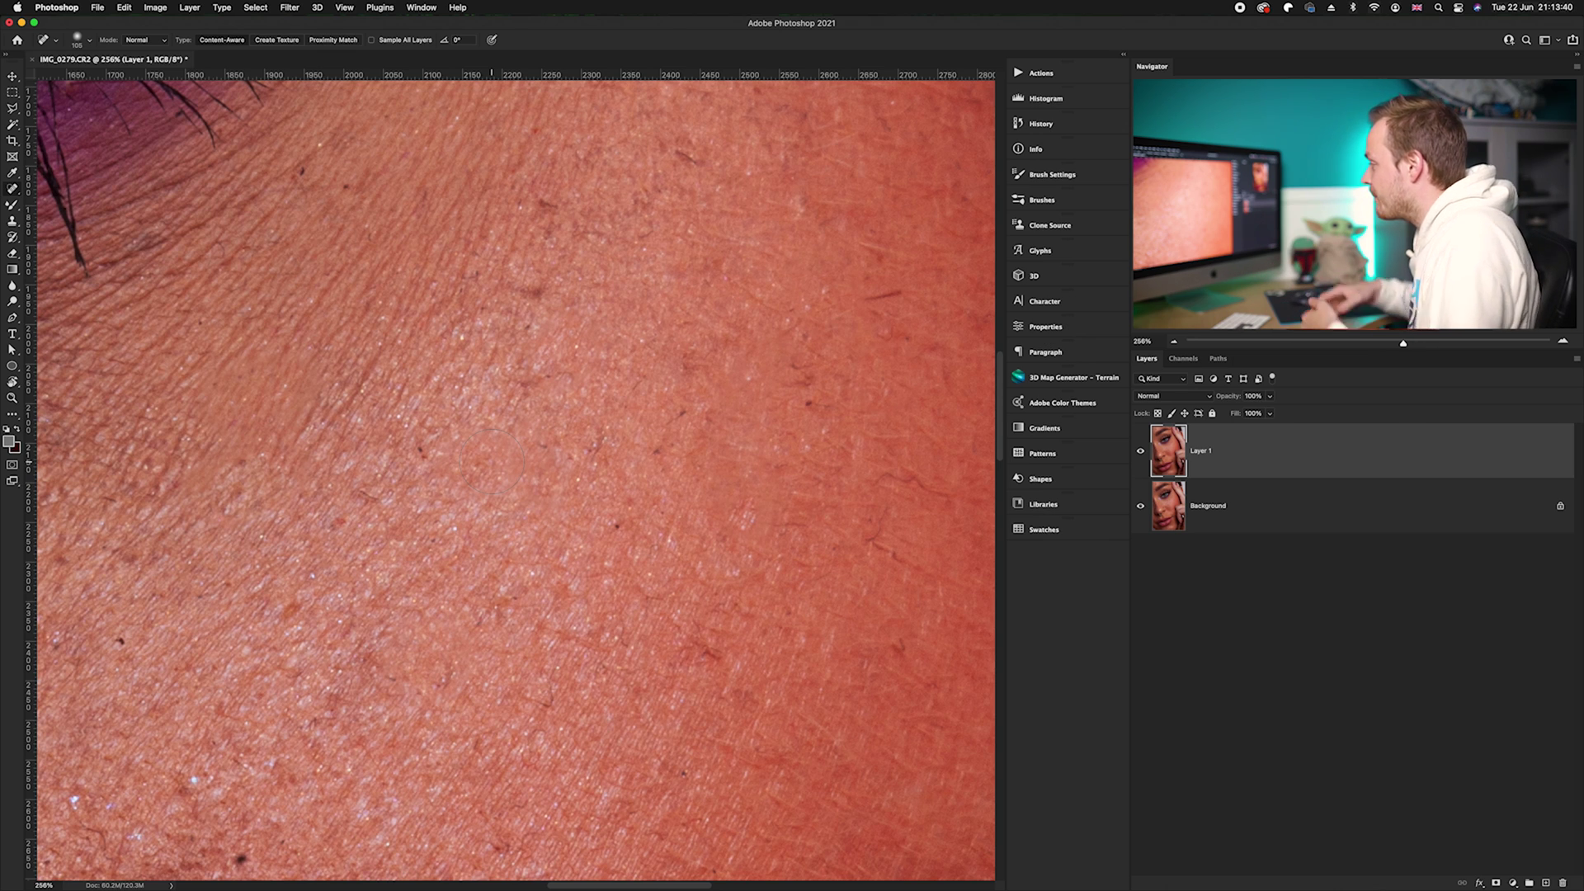
Heal the remaining dark specks across the cheek under the eye, and compare before and after by toggling Layer 1's visibility.
click(419, 447)
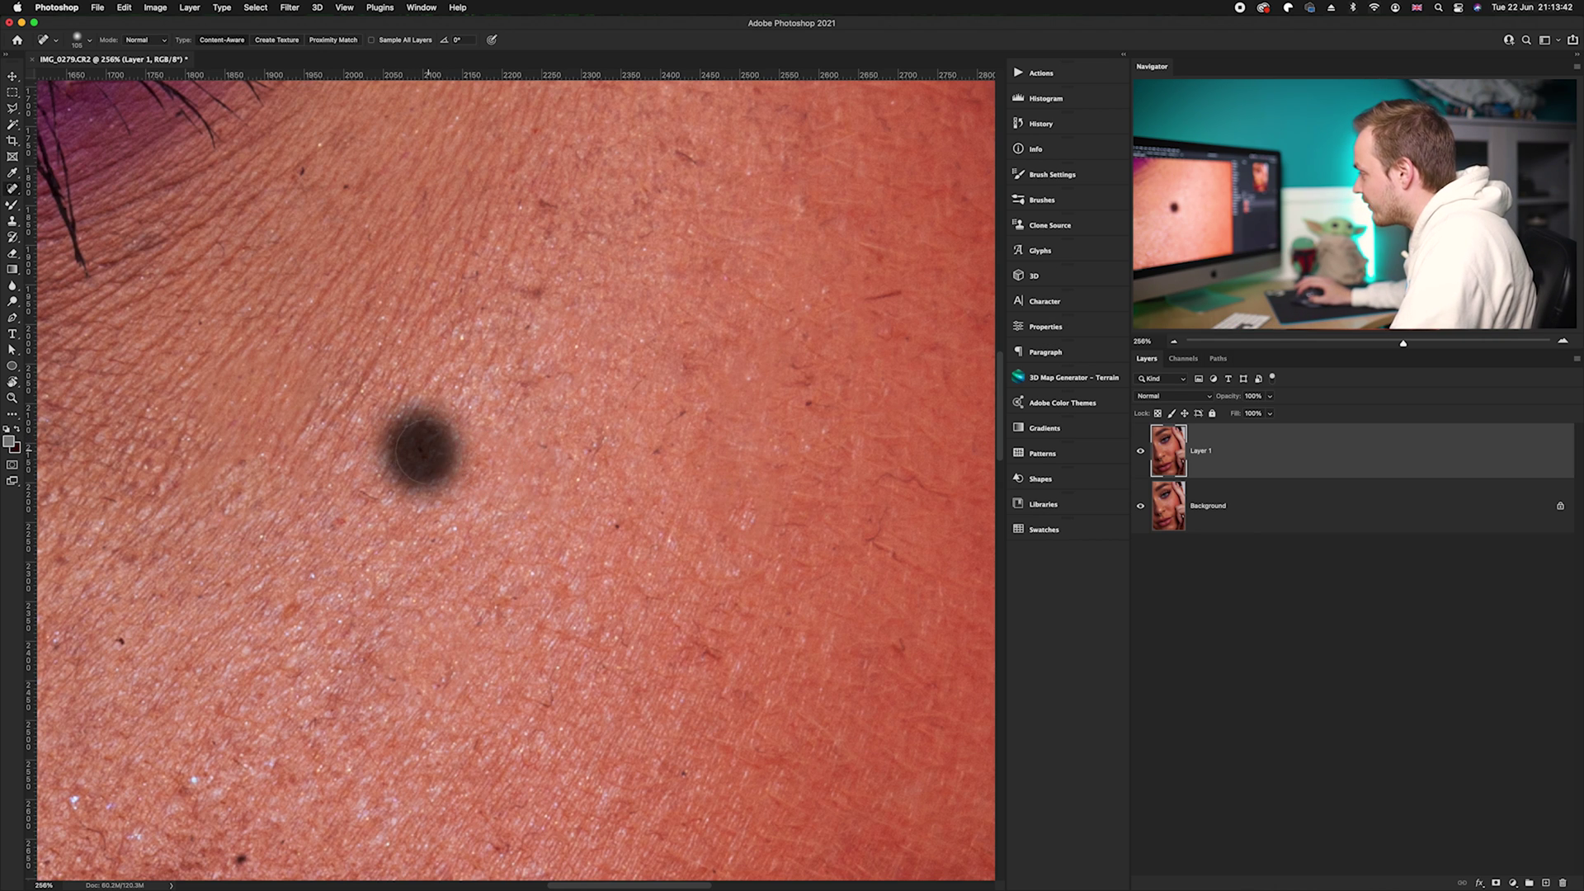
drag(297, 656, 654, 578)
click(483, 481)
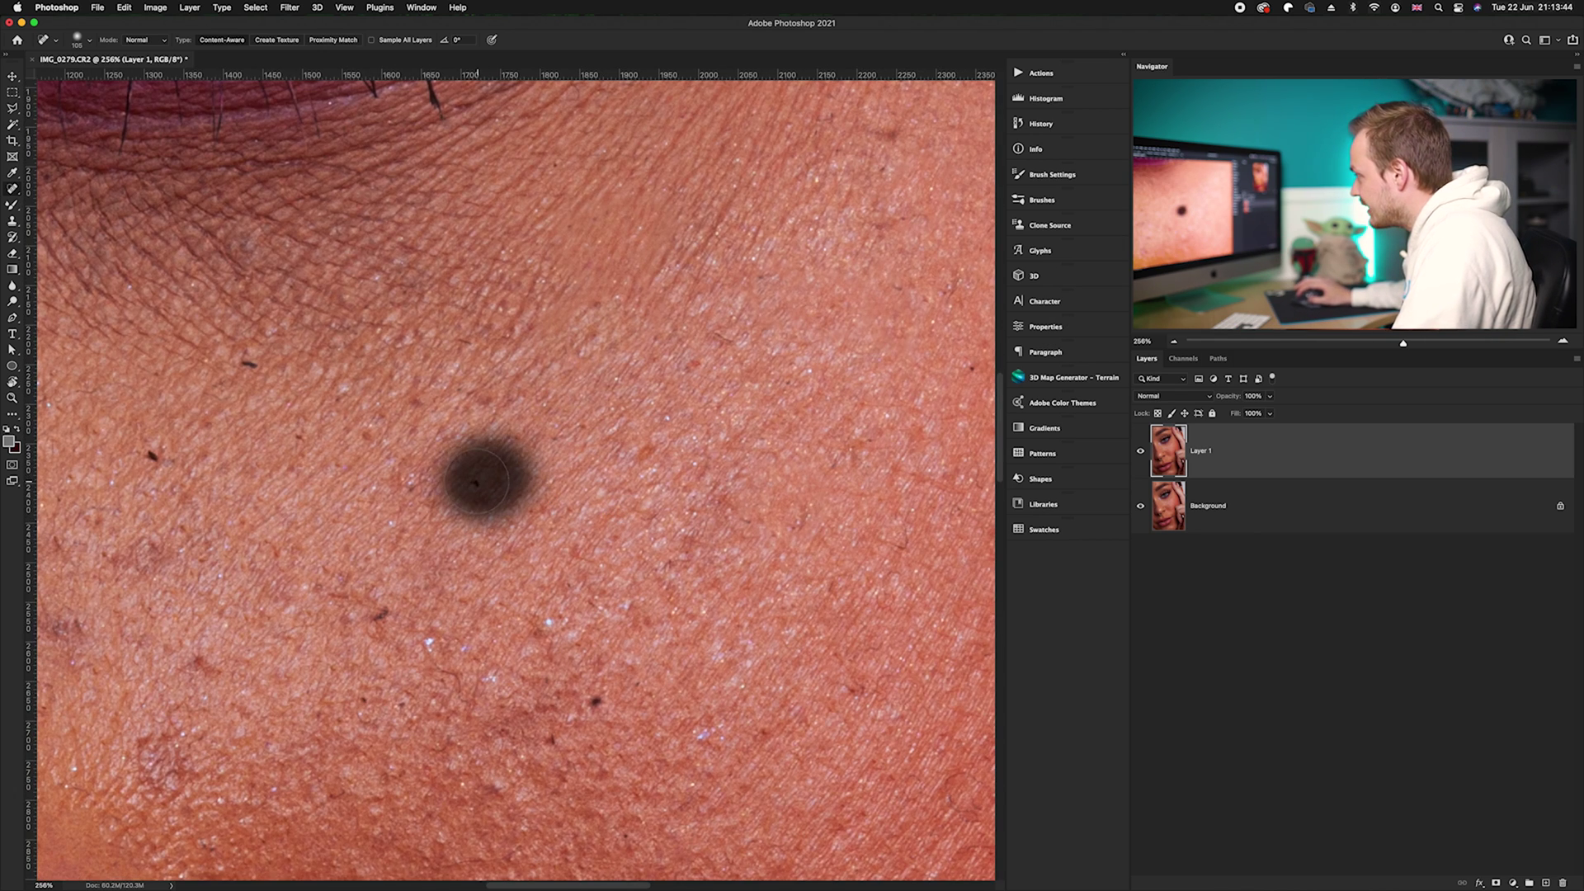
click(242, 360)
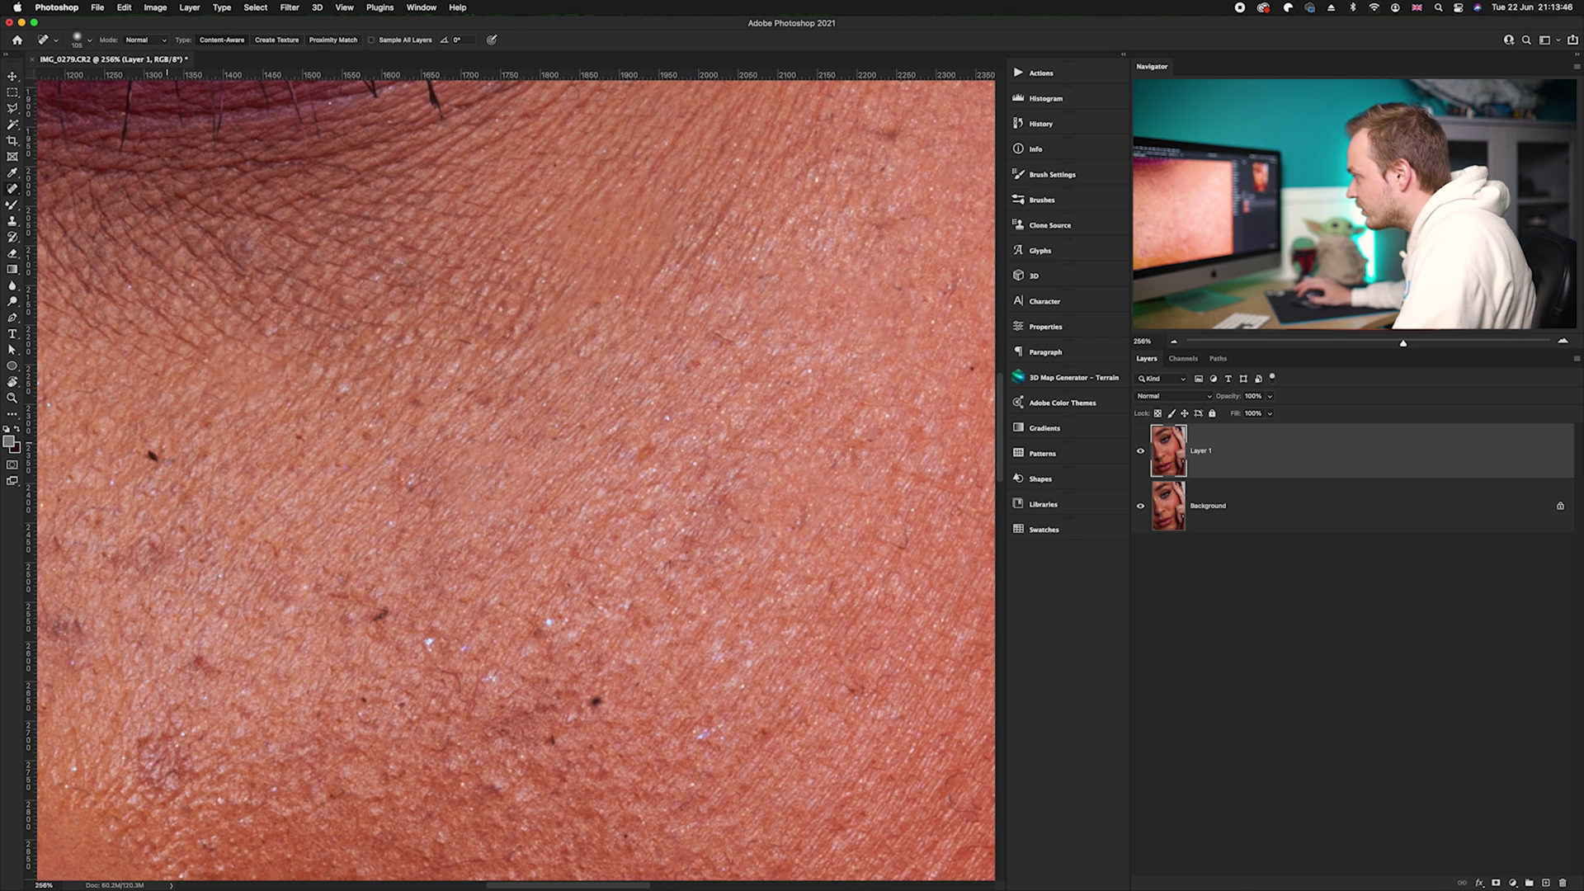
click(165, 450)
click(376, 607)
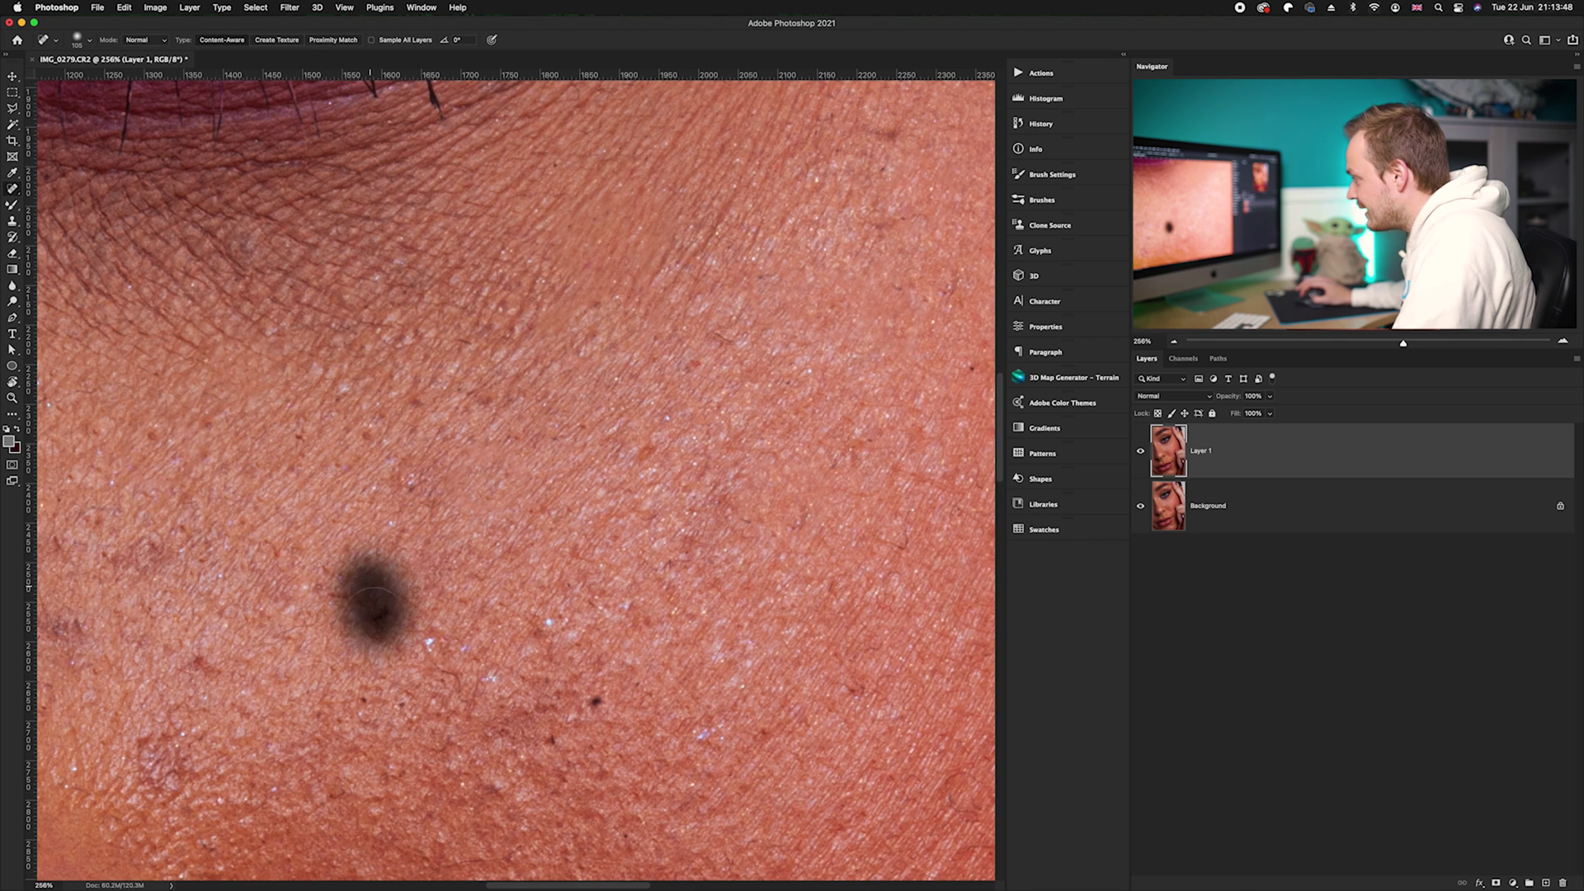
scroll(380, 615, down, 5)
scroll(380, 652, up, 1)
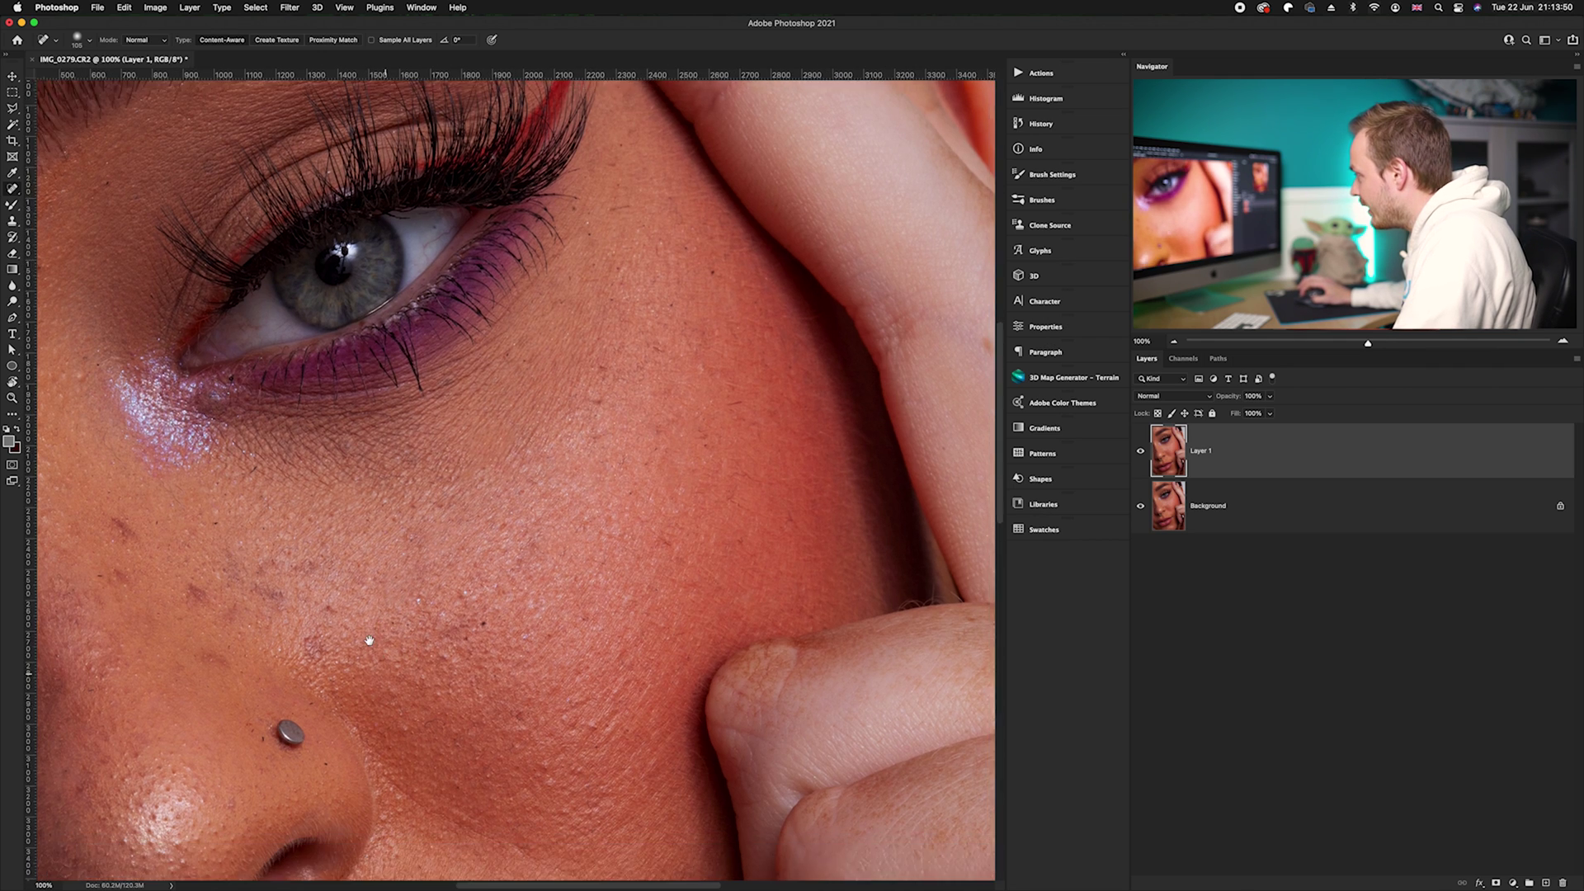
click(1141, 454)
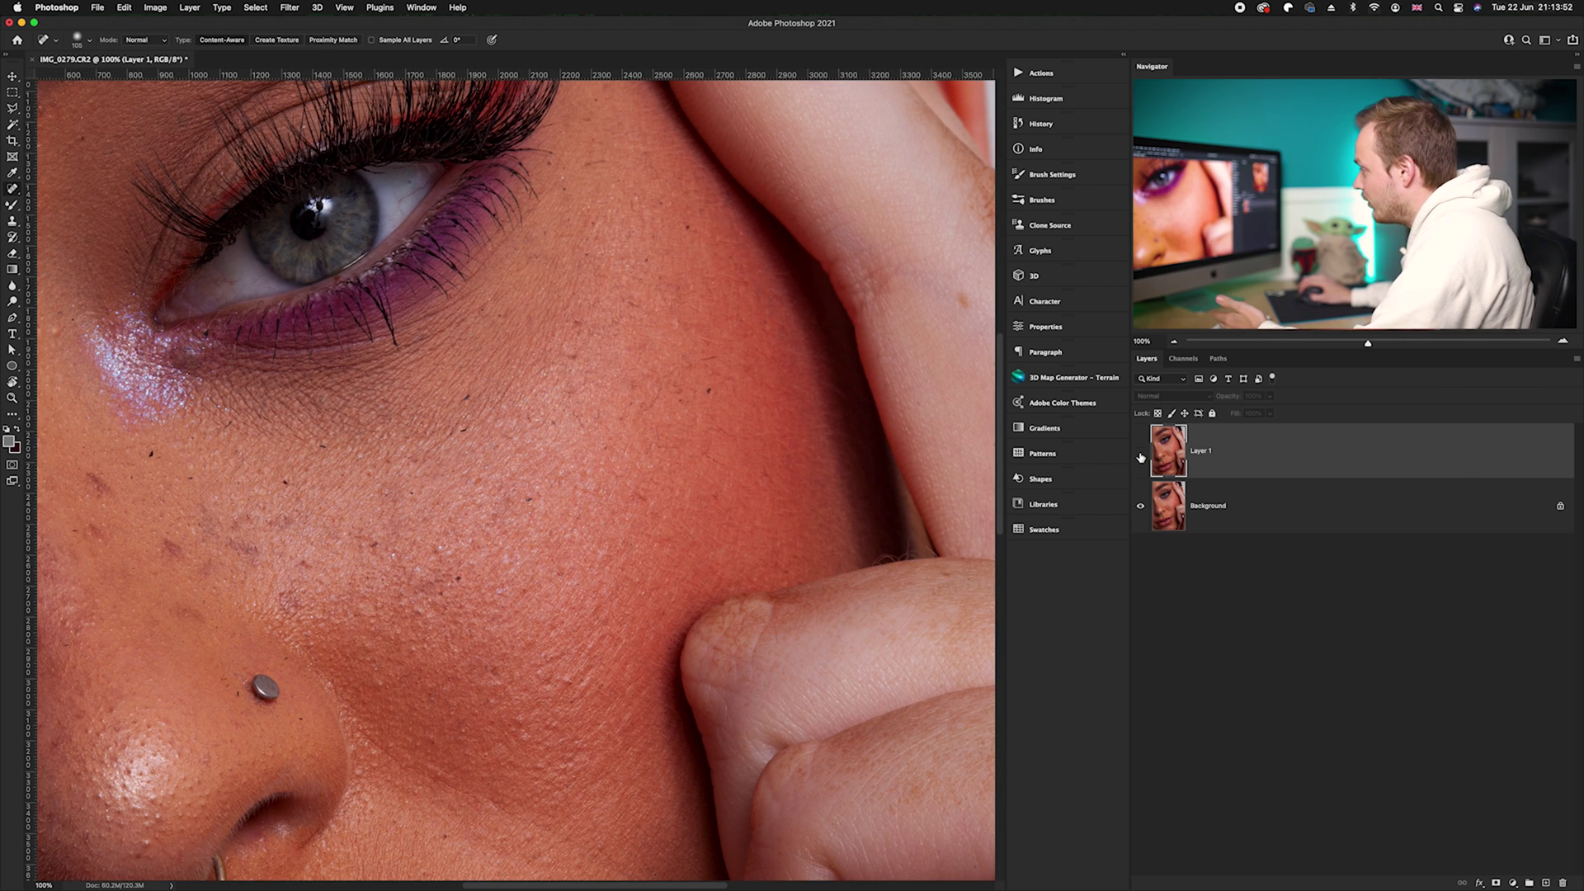
click(1141, 454)
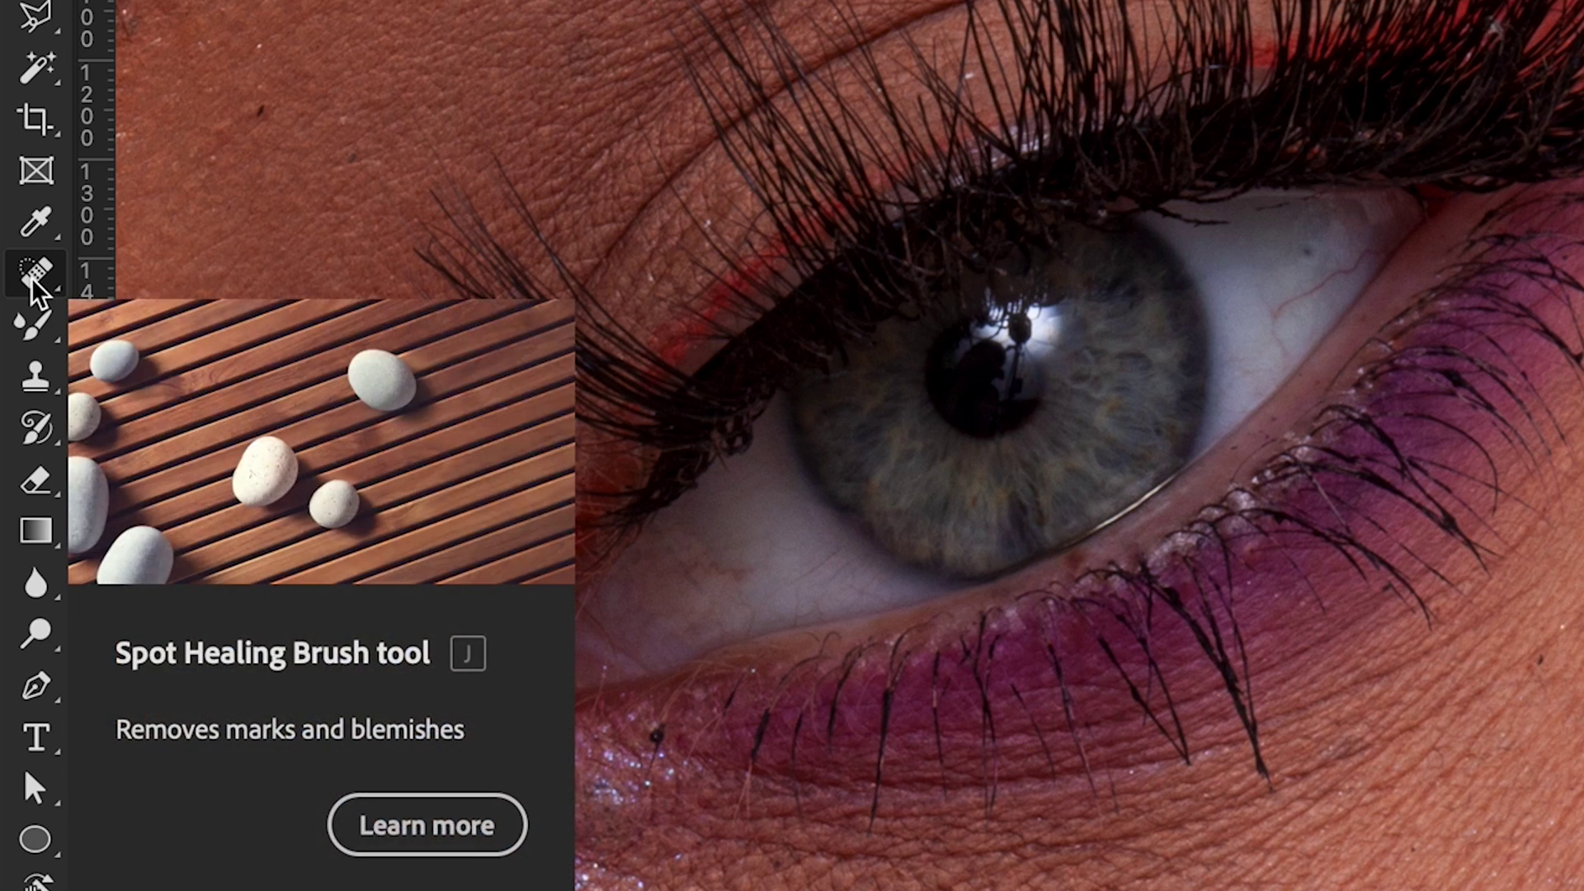
Outline the nose stud and the specks around it with the Patch tool.
click(31, 277)
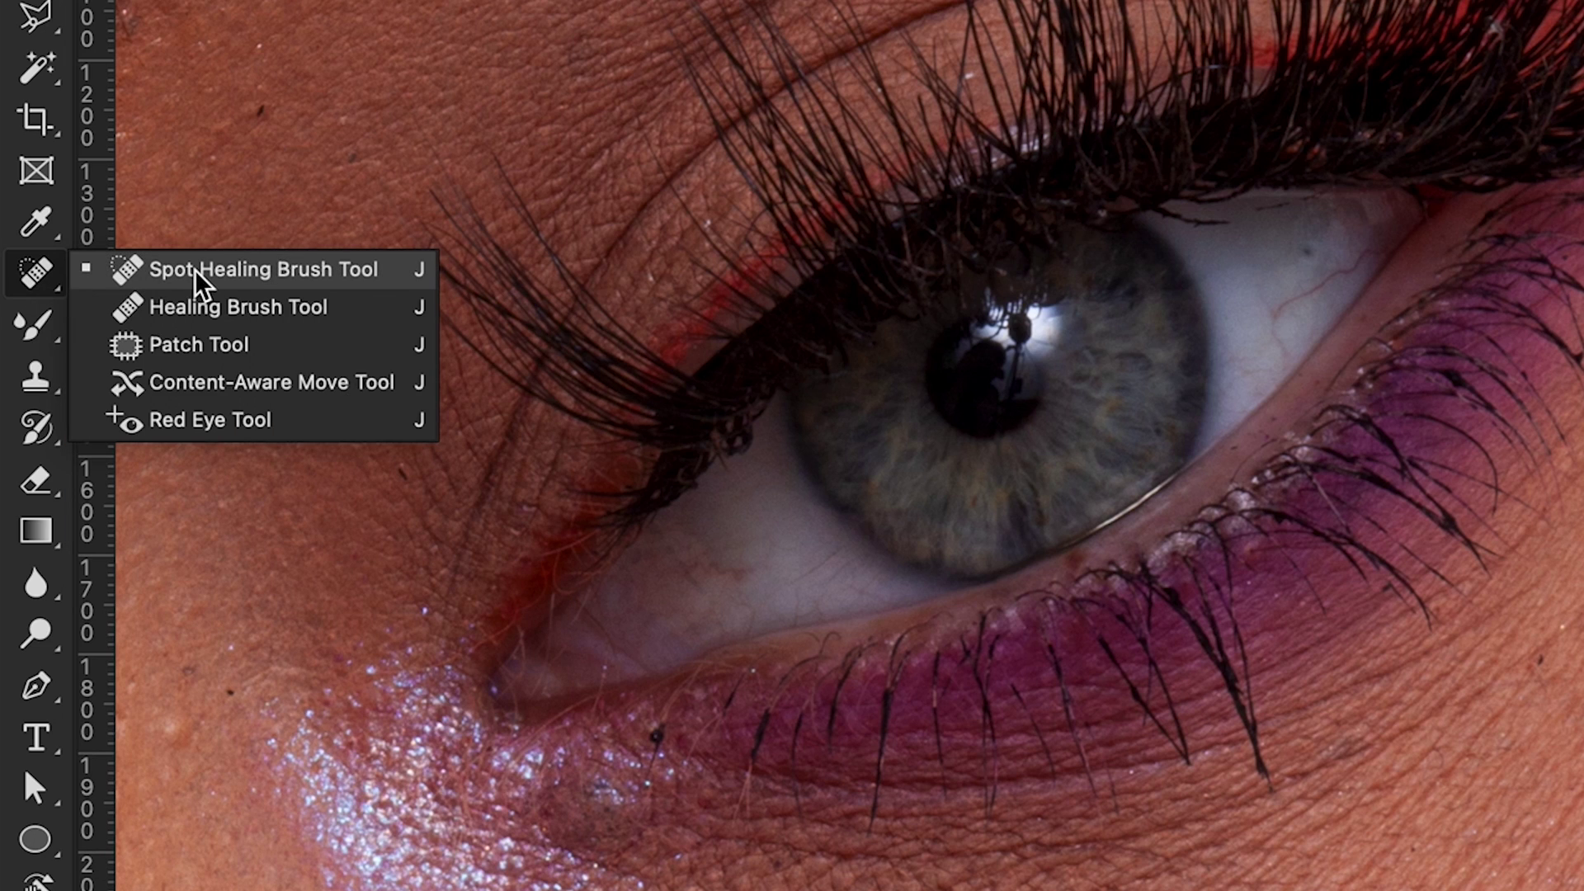
click(210, 346)
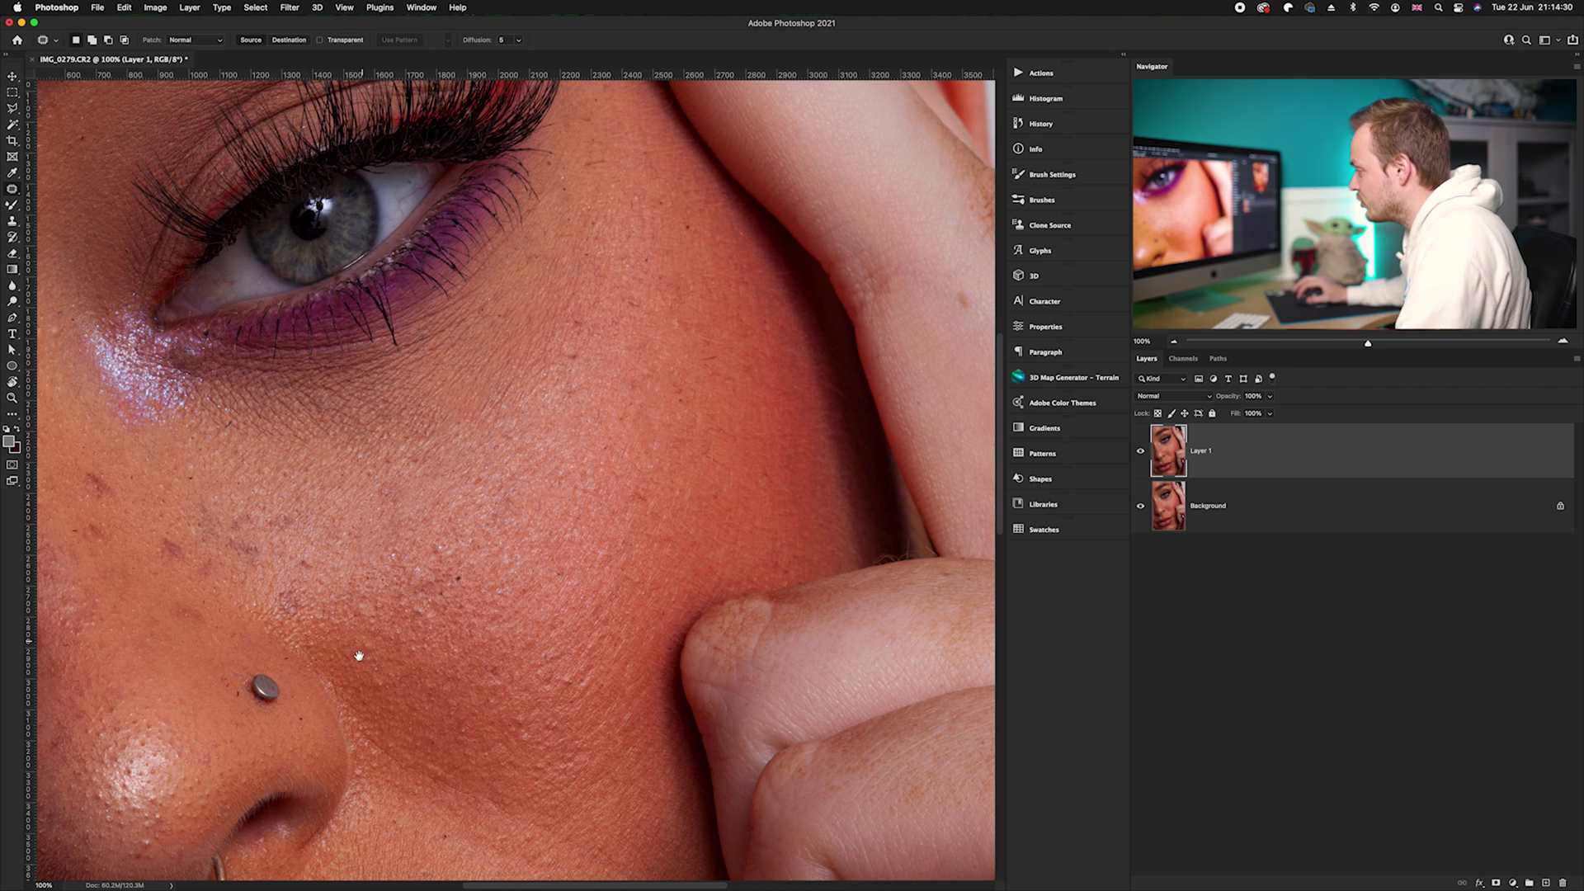
scroll(523, 484, down, 5)
scroll(523, 485, left, 5)
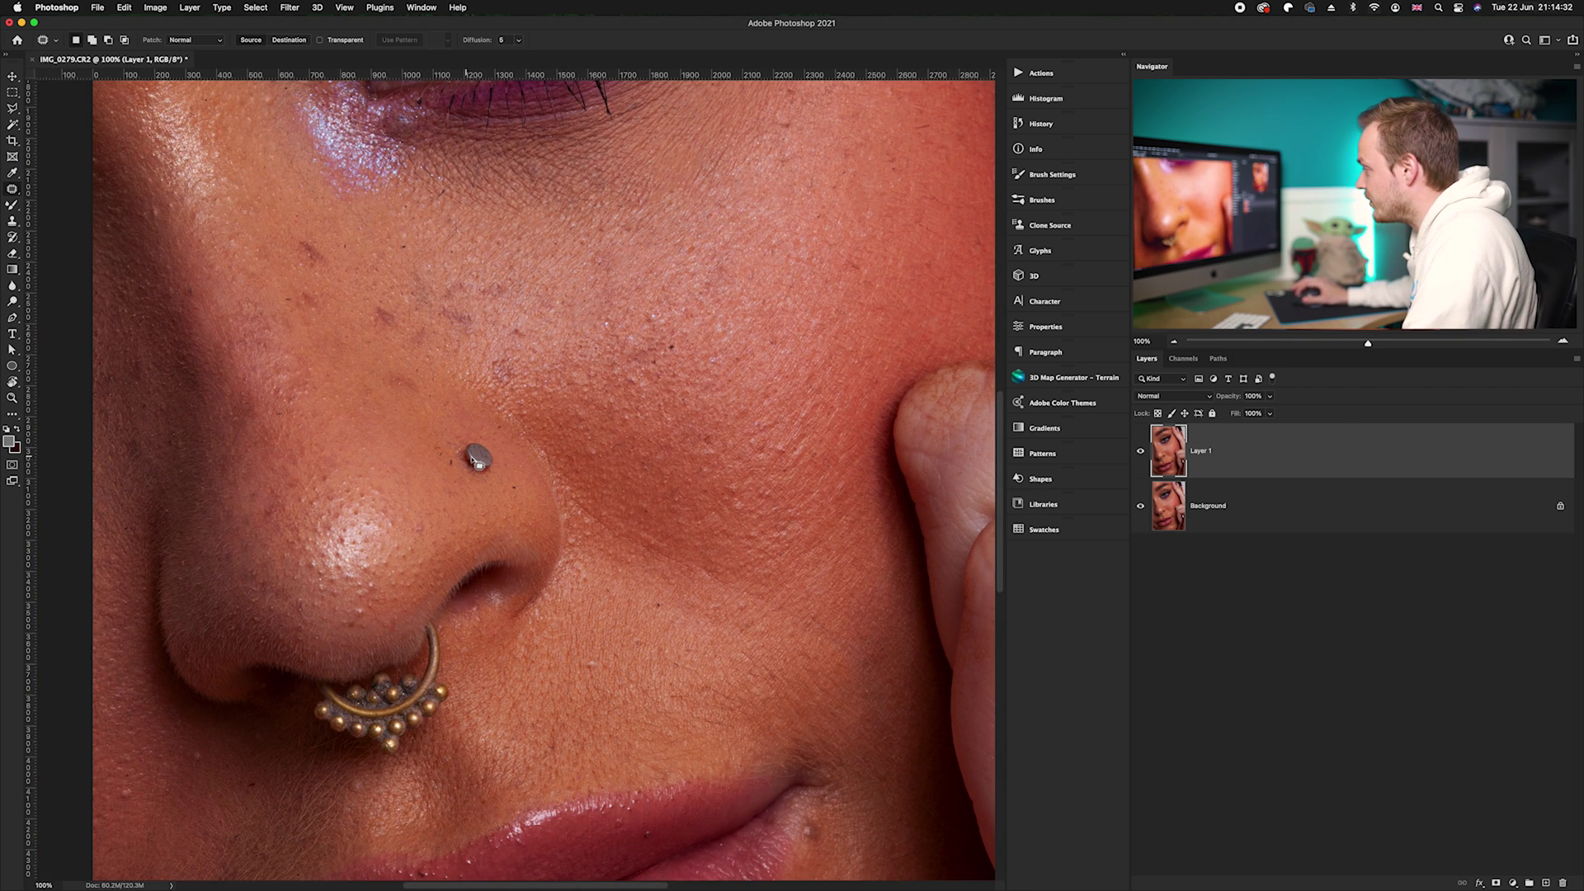
scroll(492, 450, up, 3)
drag(490, 446, 553, 482)
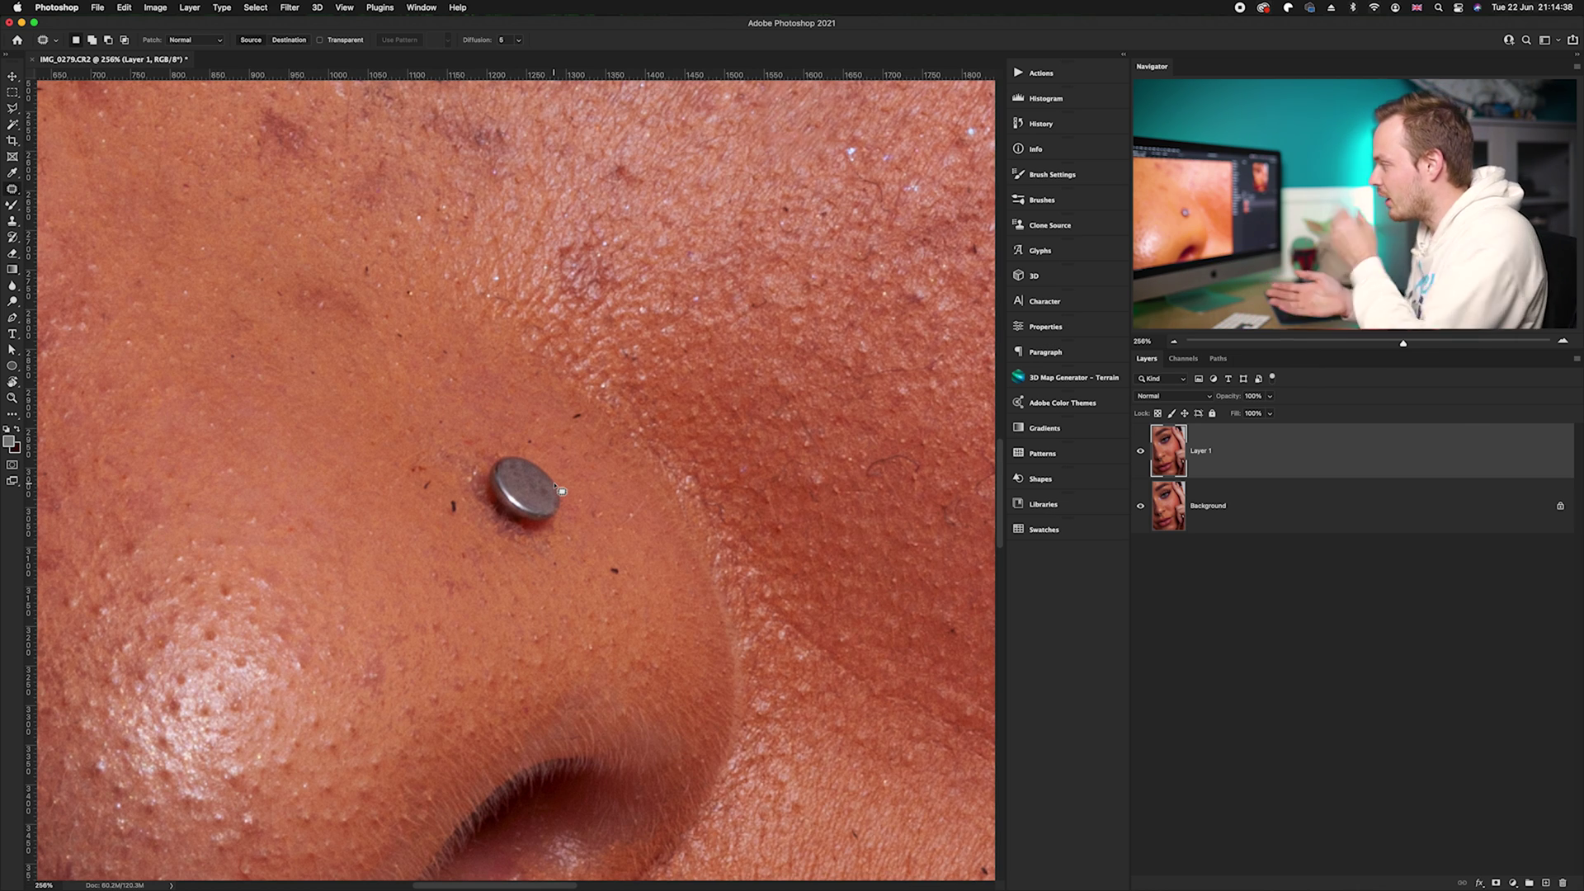
mouse_move(456, 412)
mouse_down()
mouse_move(395, 471)
mouse_move(411, 527)
mouse_move(516, 595)
mouse_move(595, 594)
mouse_move(624, 559)
mouse_move(619, 490)
mouse_move(576, 441)
mouse_move(469, 416)
mouse_up()
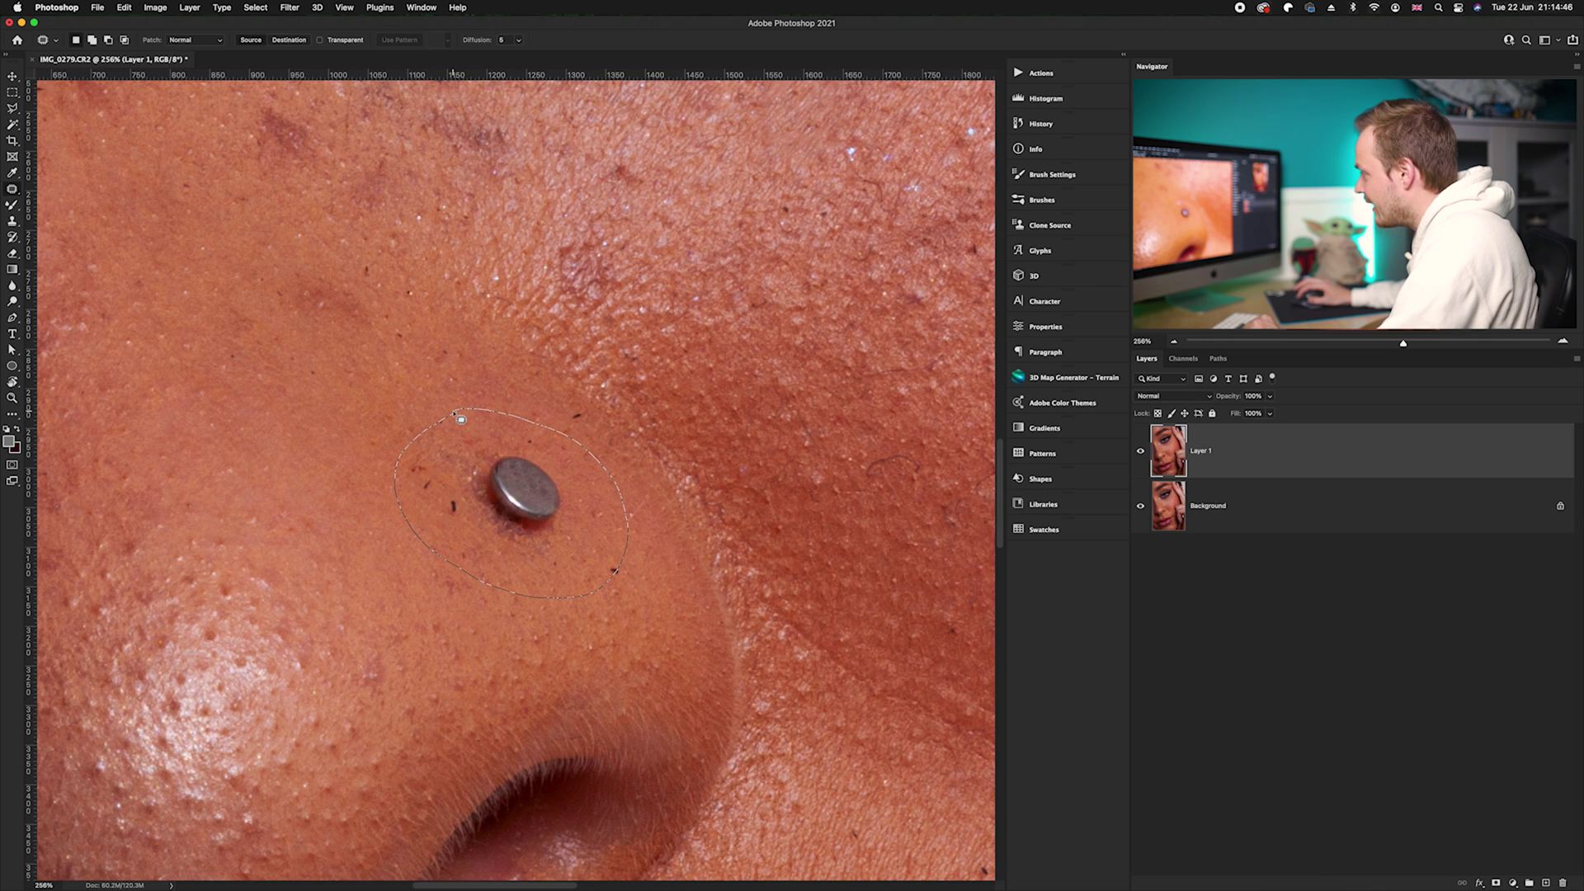
drag(461, 420, 457, 415)
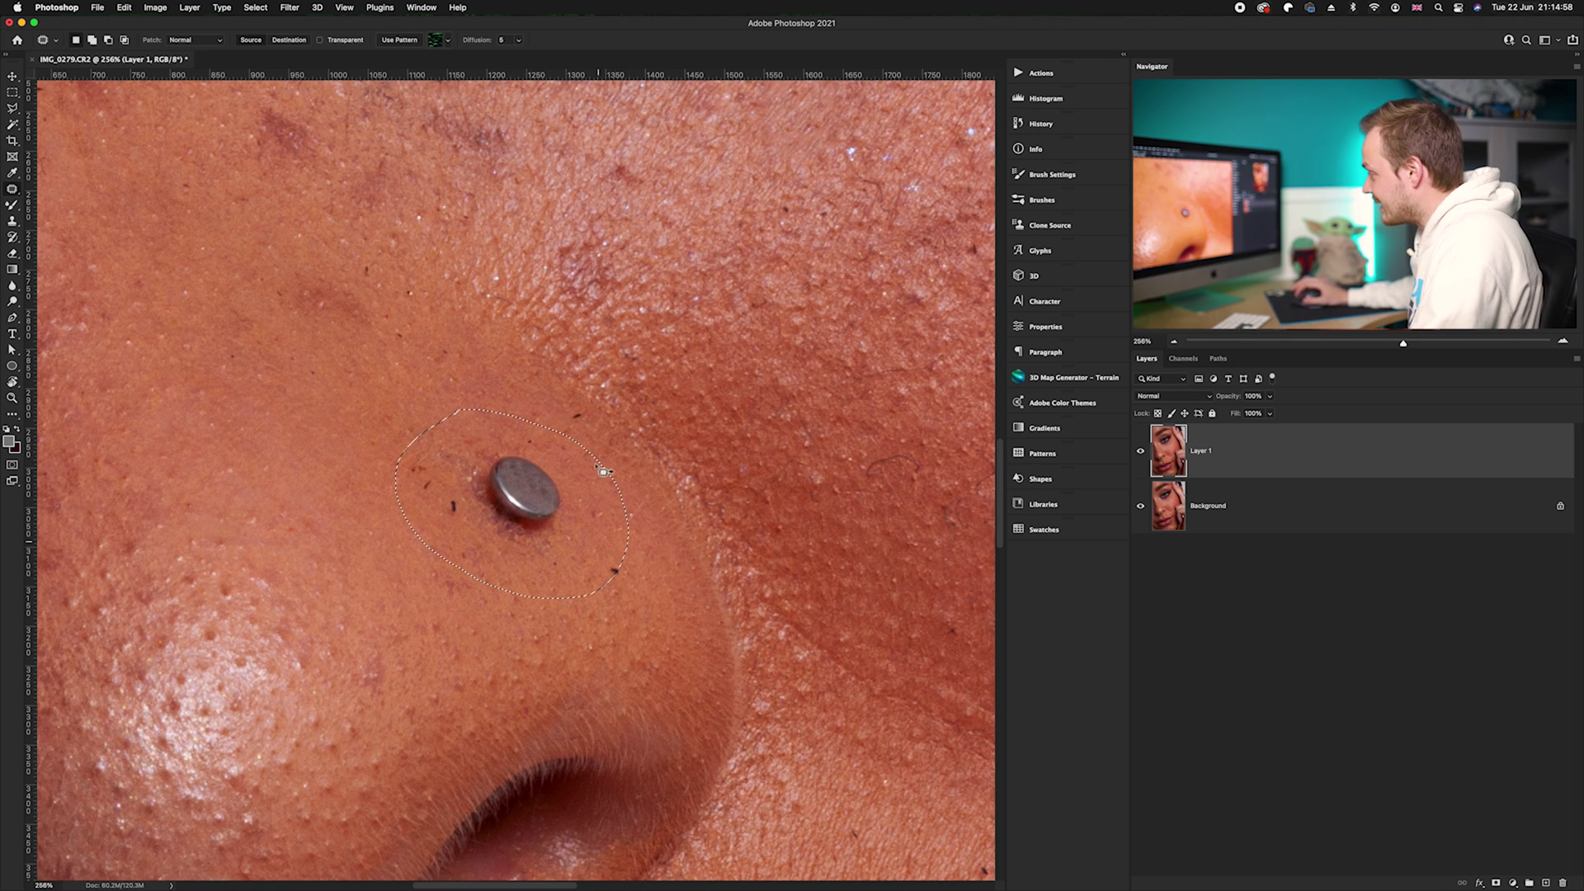
Patch the outlined nose stud and specks with clean skin from higher up the nose, and clear the selection.
scroll(547, 507, down, 3)
drag(547, 515, 517, 479)
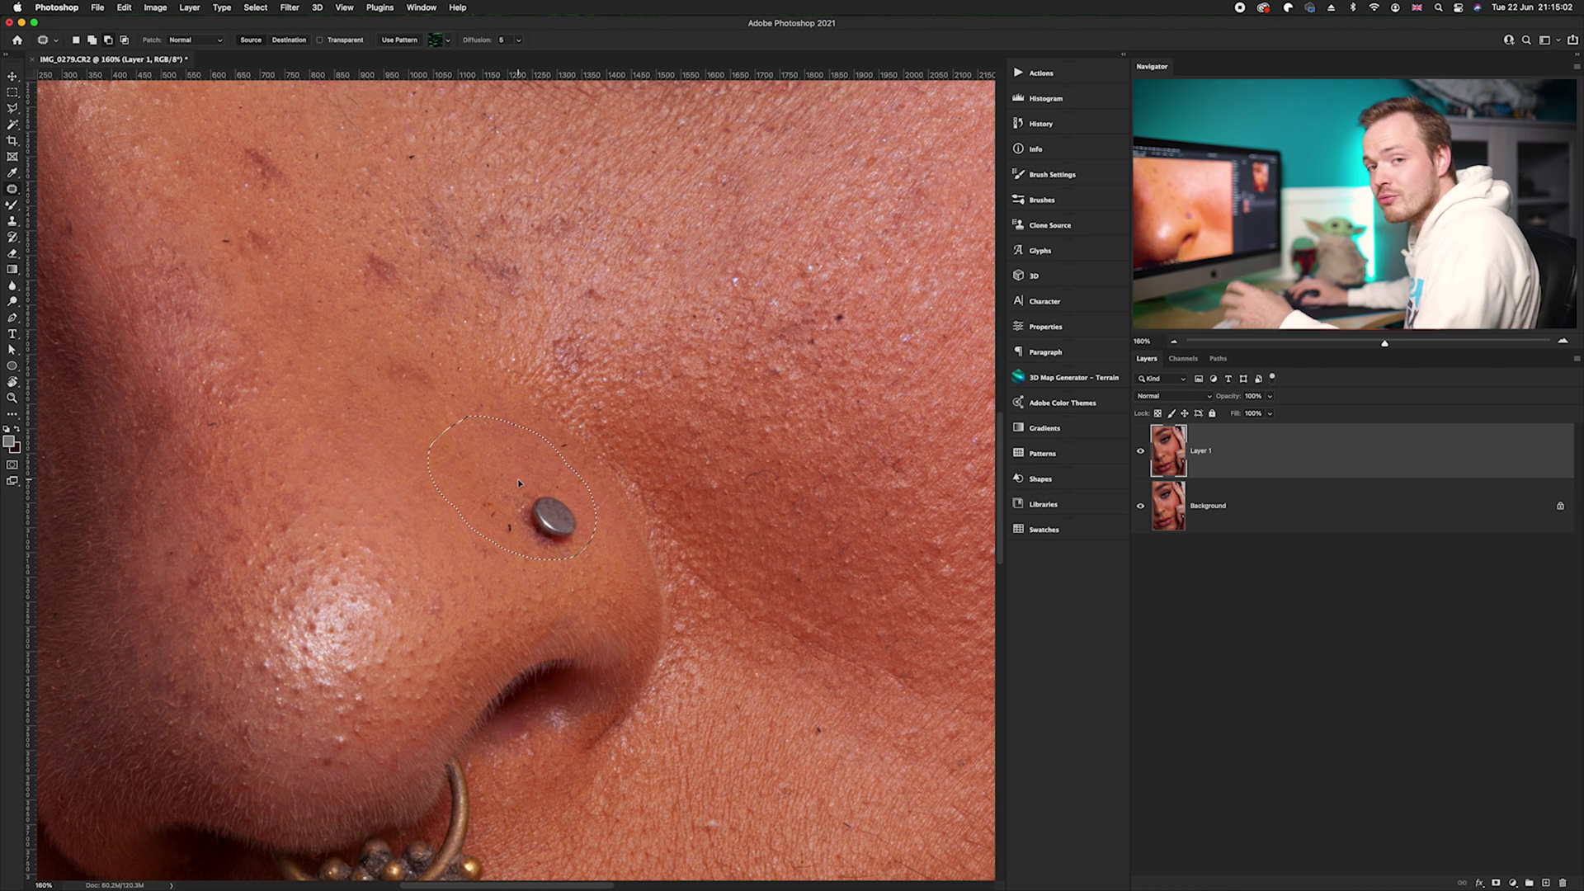
drag(517, 478, 429, 390)
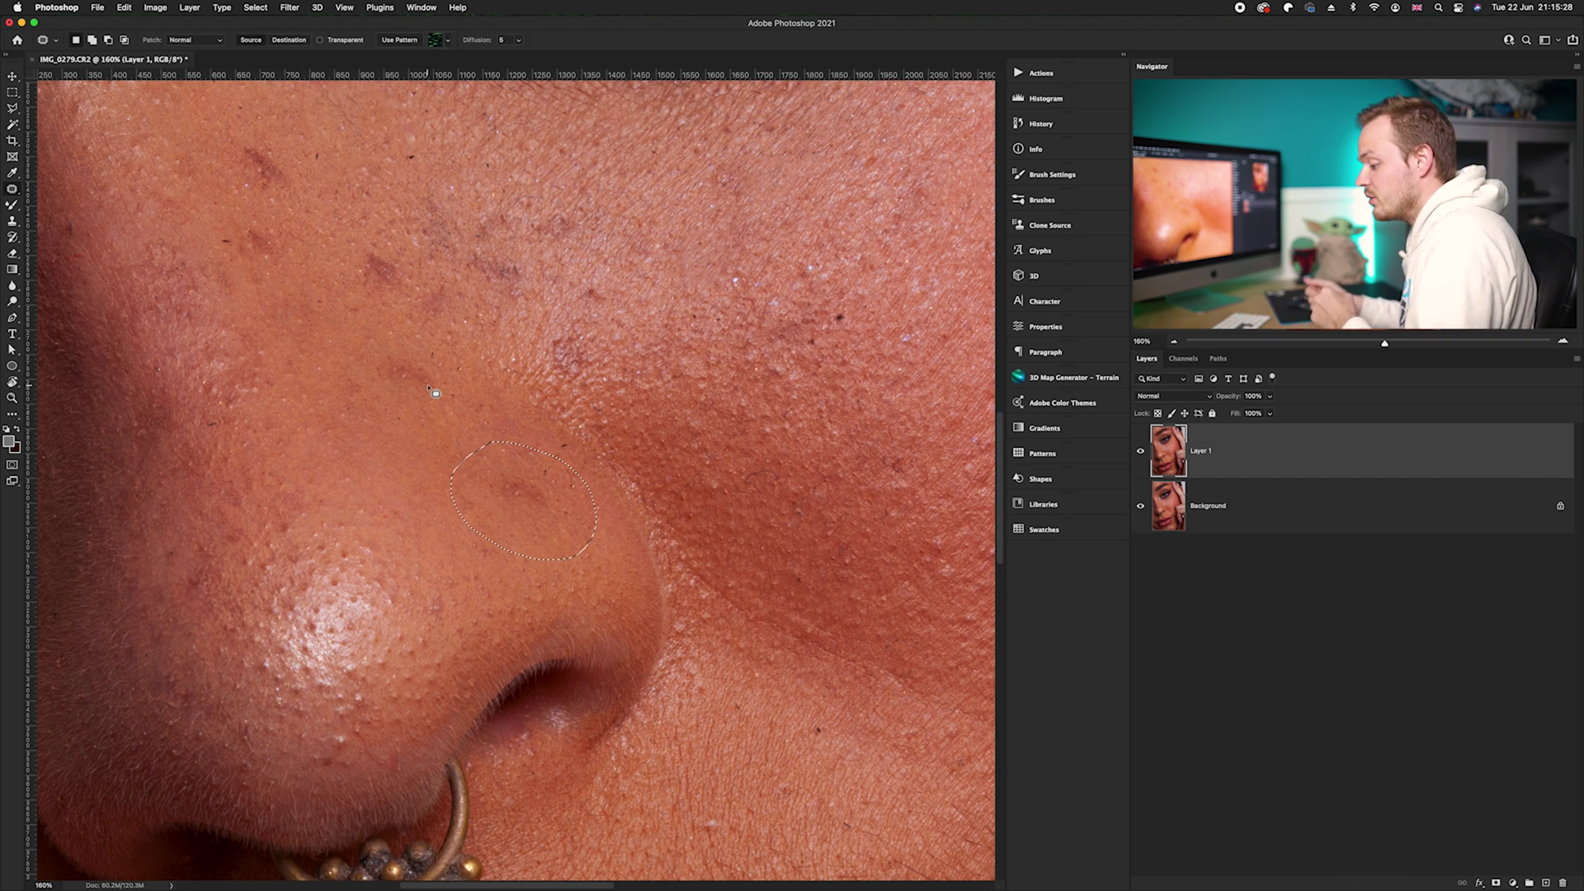
key(super+d)
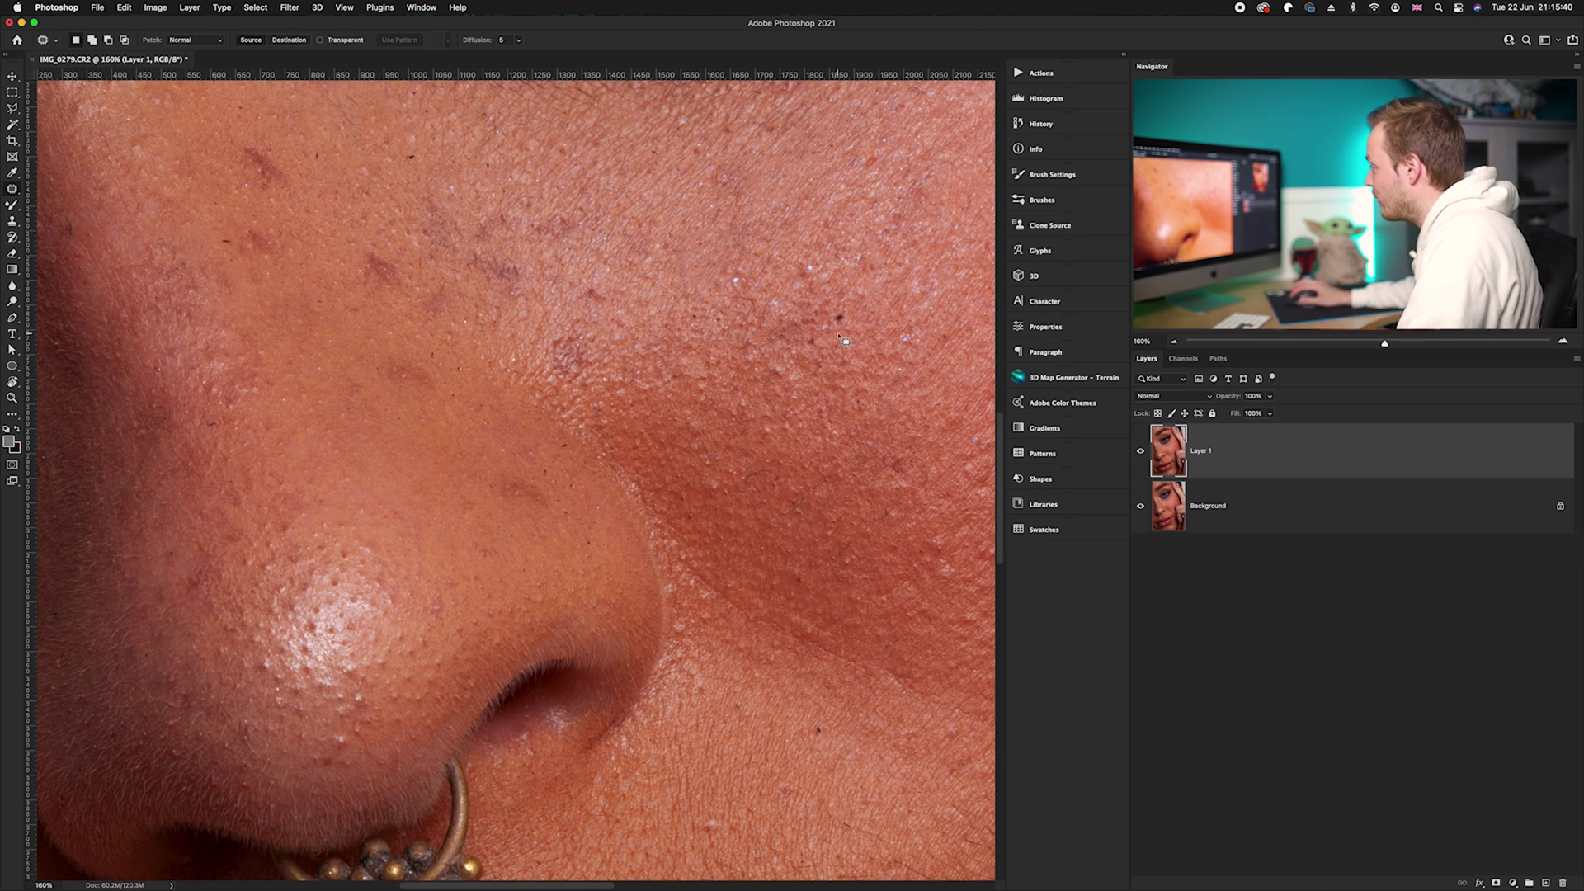
Outline the dark specks on the cheek beside the nose, patch them with nearby clean skin, and clear the selection.
scroll(619, 449, up, 3)
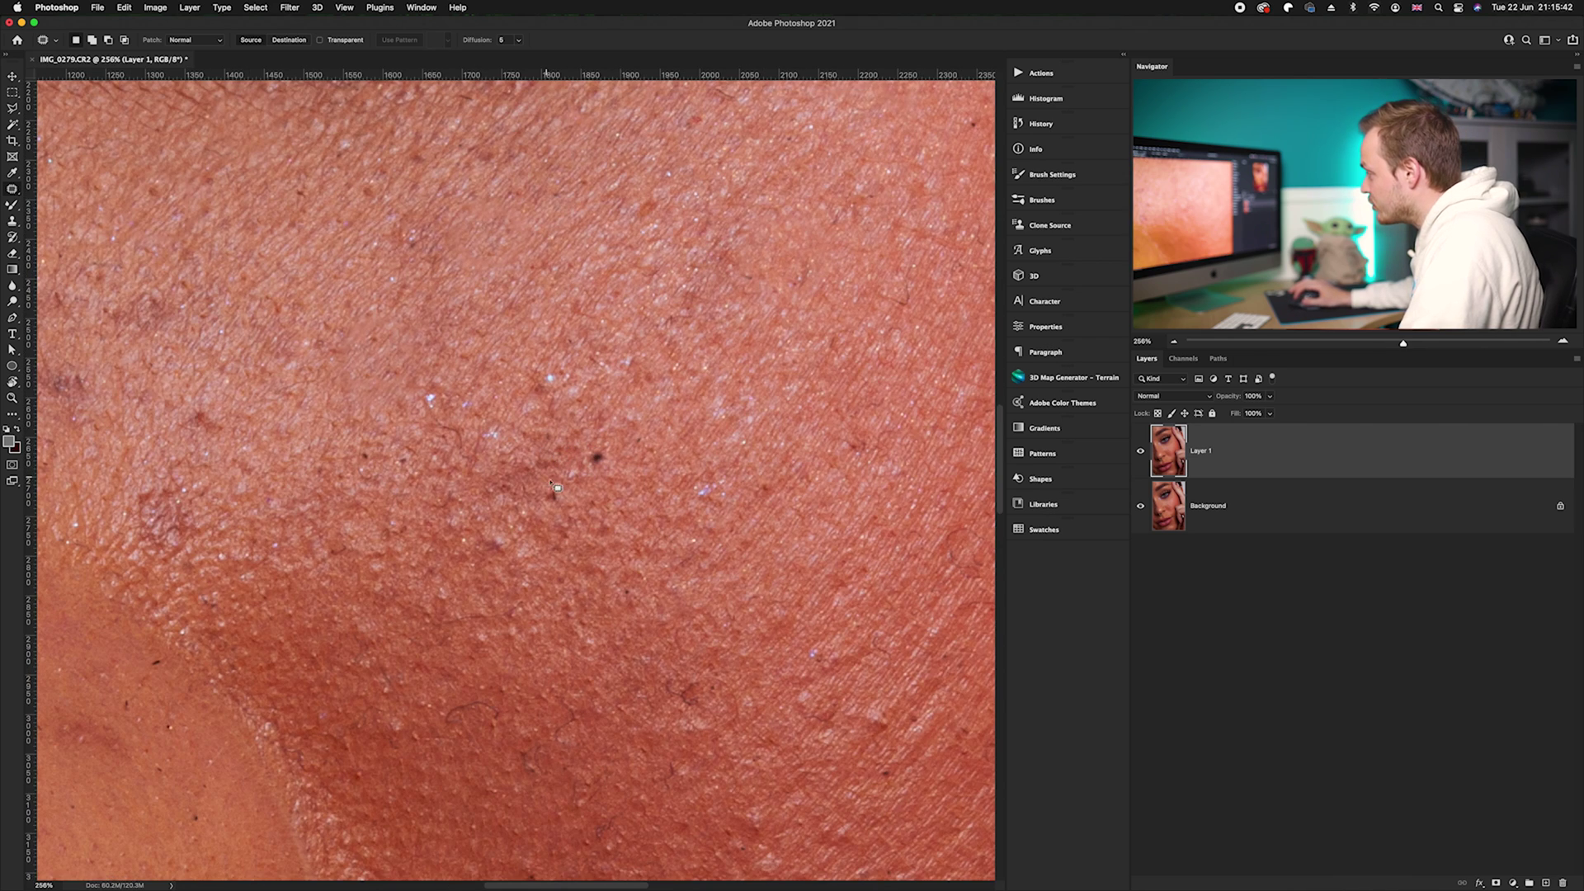
mouse_move(545, 455)
mouse_down()
mouse_move(507, 509)
mouse_move(589, 541)
mouse_move(626, 506)
mouse_move(629, 442)
mouse_move(538, 440)
mouse_move(566, 504)
mouse_move(686, 399)
mouse_up()
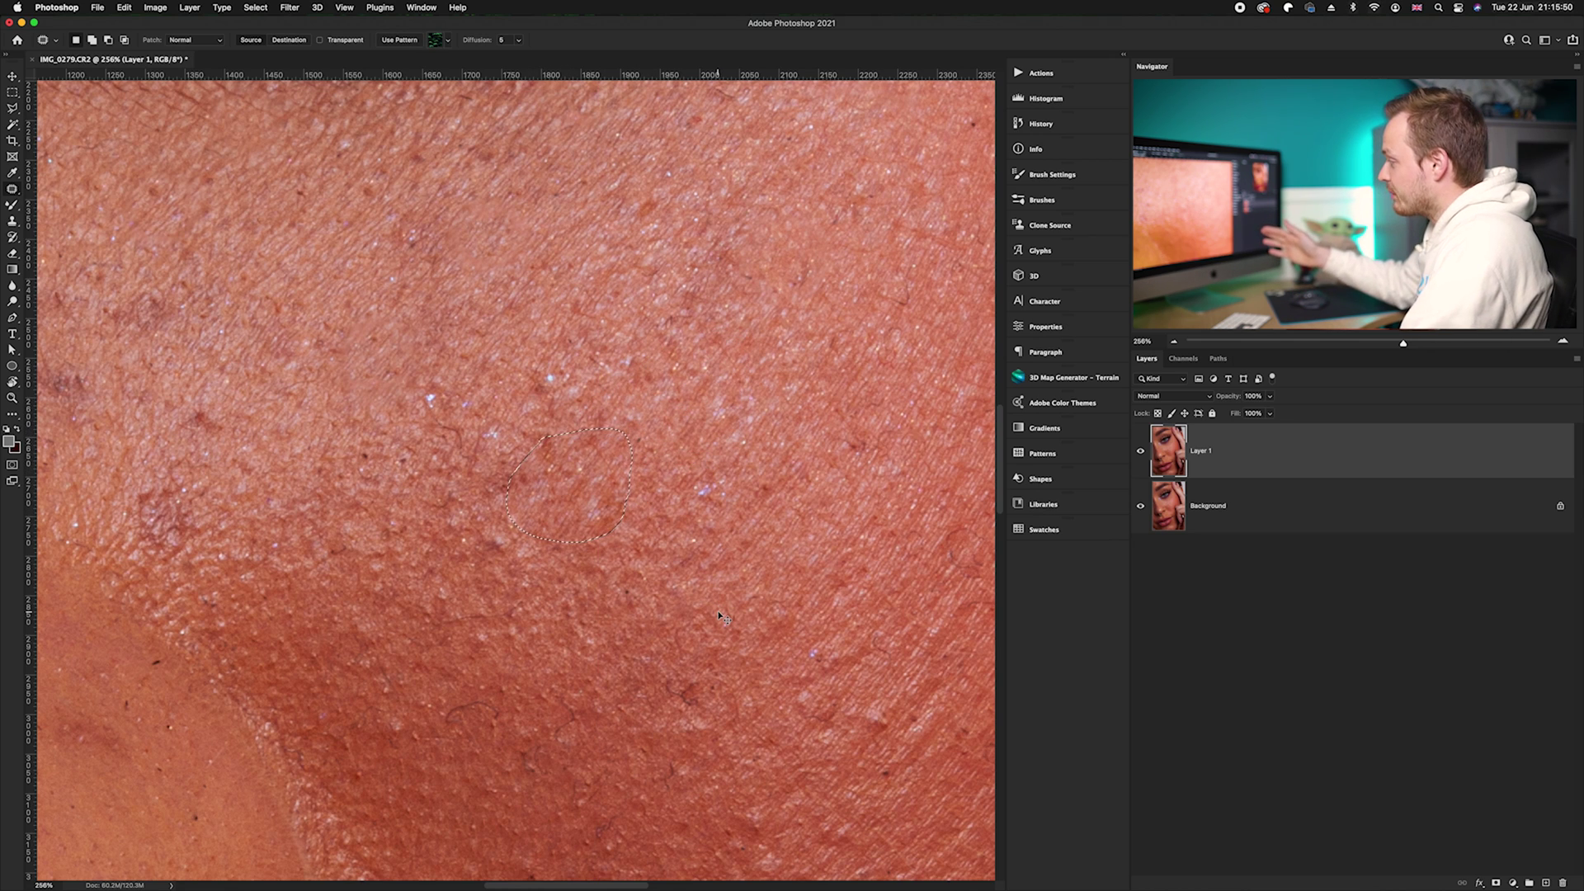
key(ctrl+d)
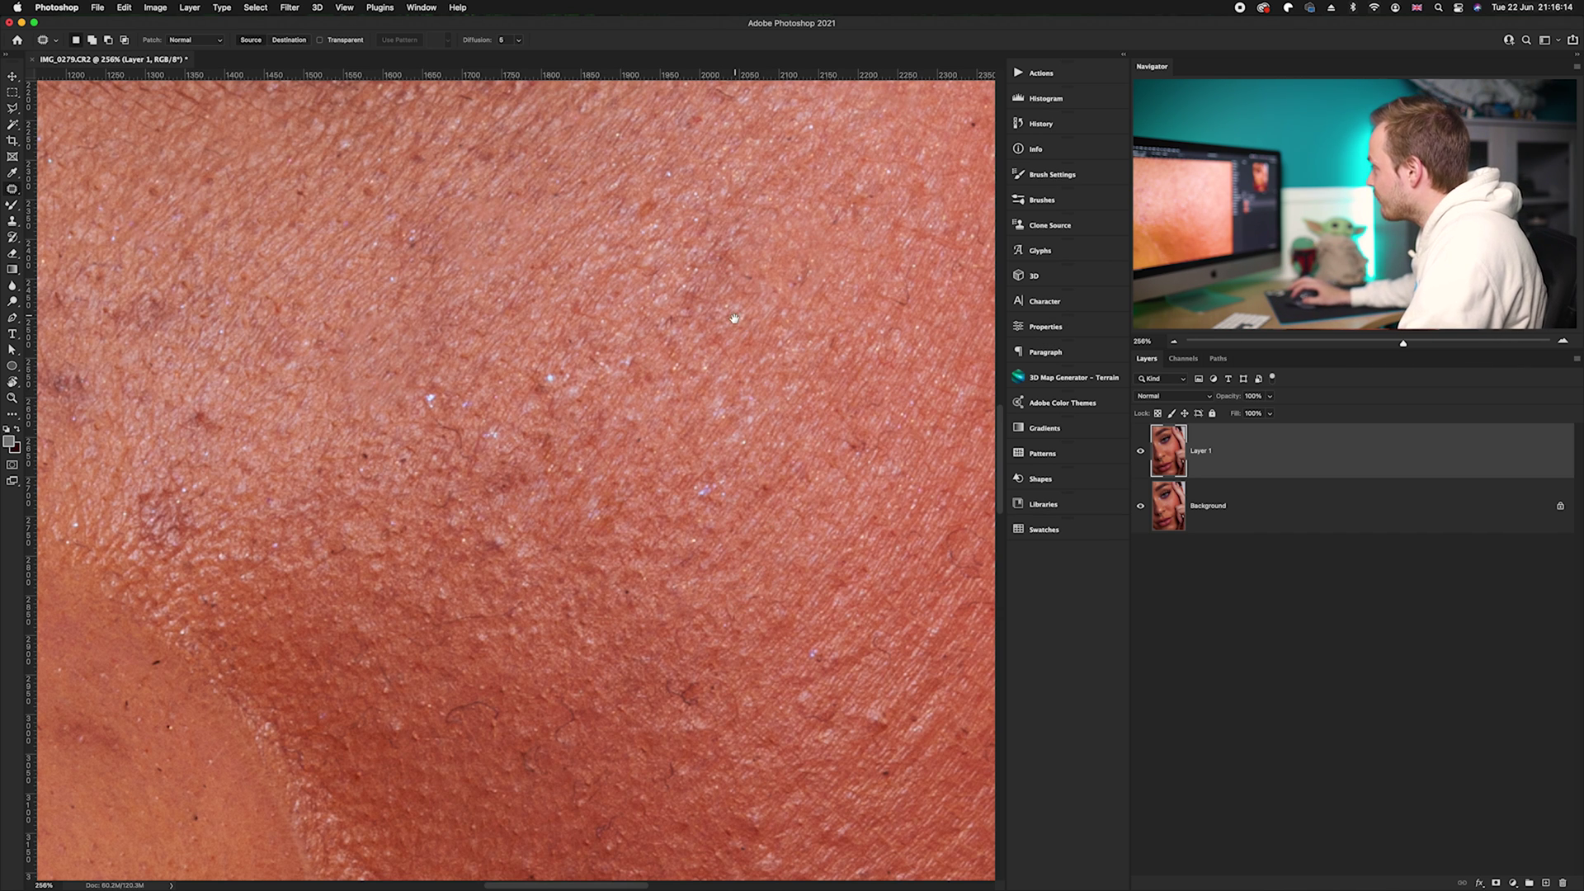
Patch the skin below the outer corner of the eye with skin from nearer the temple, and clear the selection.
scroll(660, 594, up, 10)
scroll(660, 594, right, 10)
scroll(536, 545, left, 5)
scroll(536, 544, down, 2)
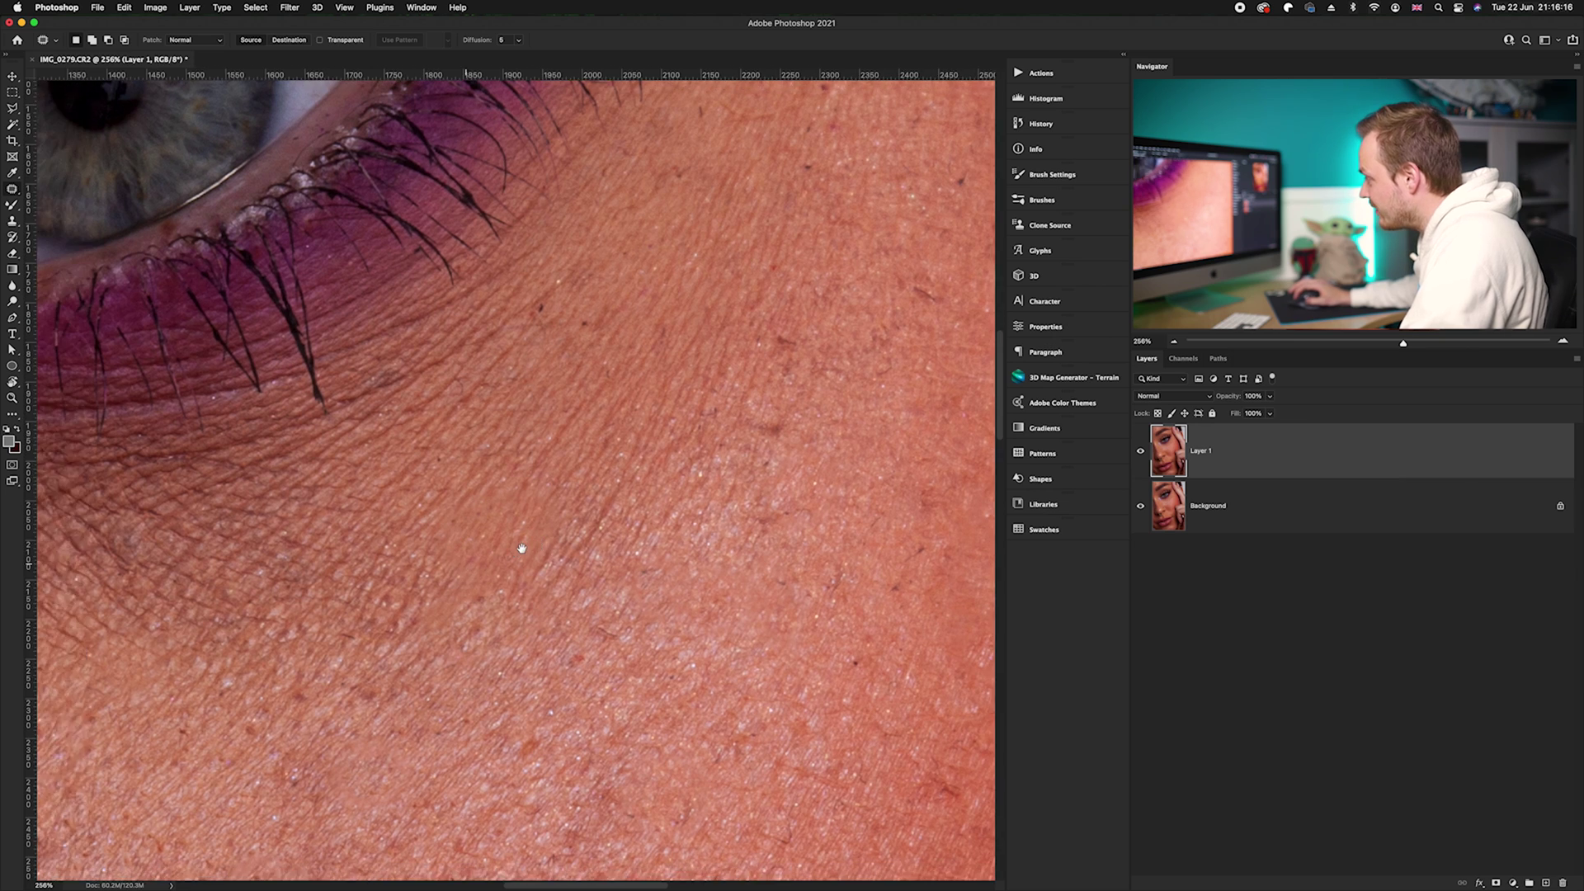
mouse_move(495, 477)
mouse_down()
mouse_move(457, 527)
mouse_move(463, 619)
mouse_move(613, 596)
mouse_move(653, 557)
mouse_move(650, 461)
mouse_move(571, 445)
mouse_move(494, 484)
mouse_up()
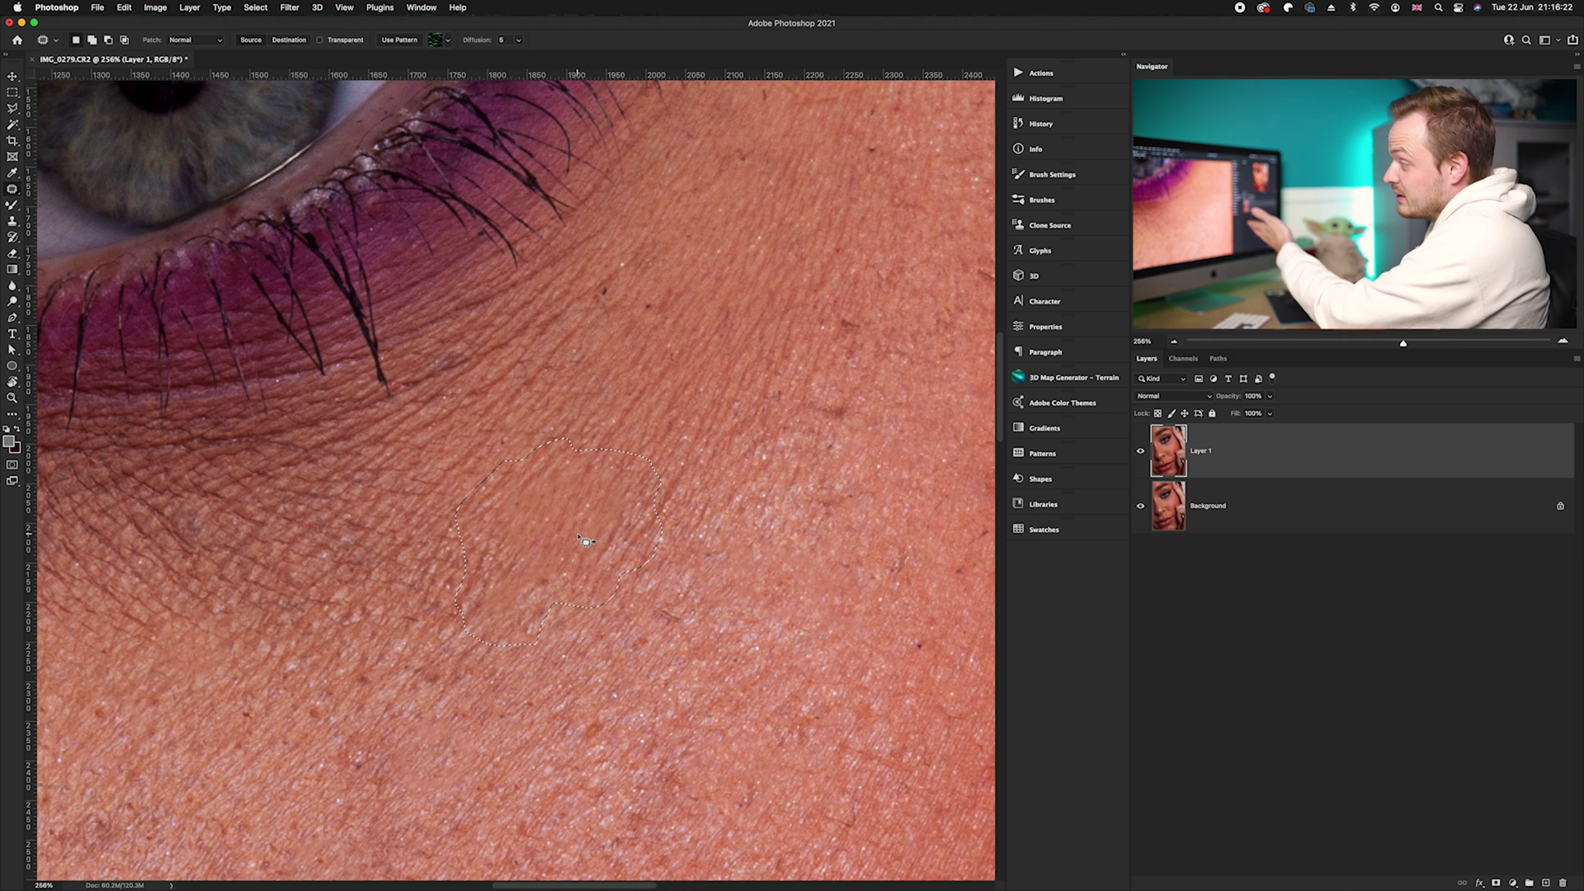
drag(563, 566, 730, 368)
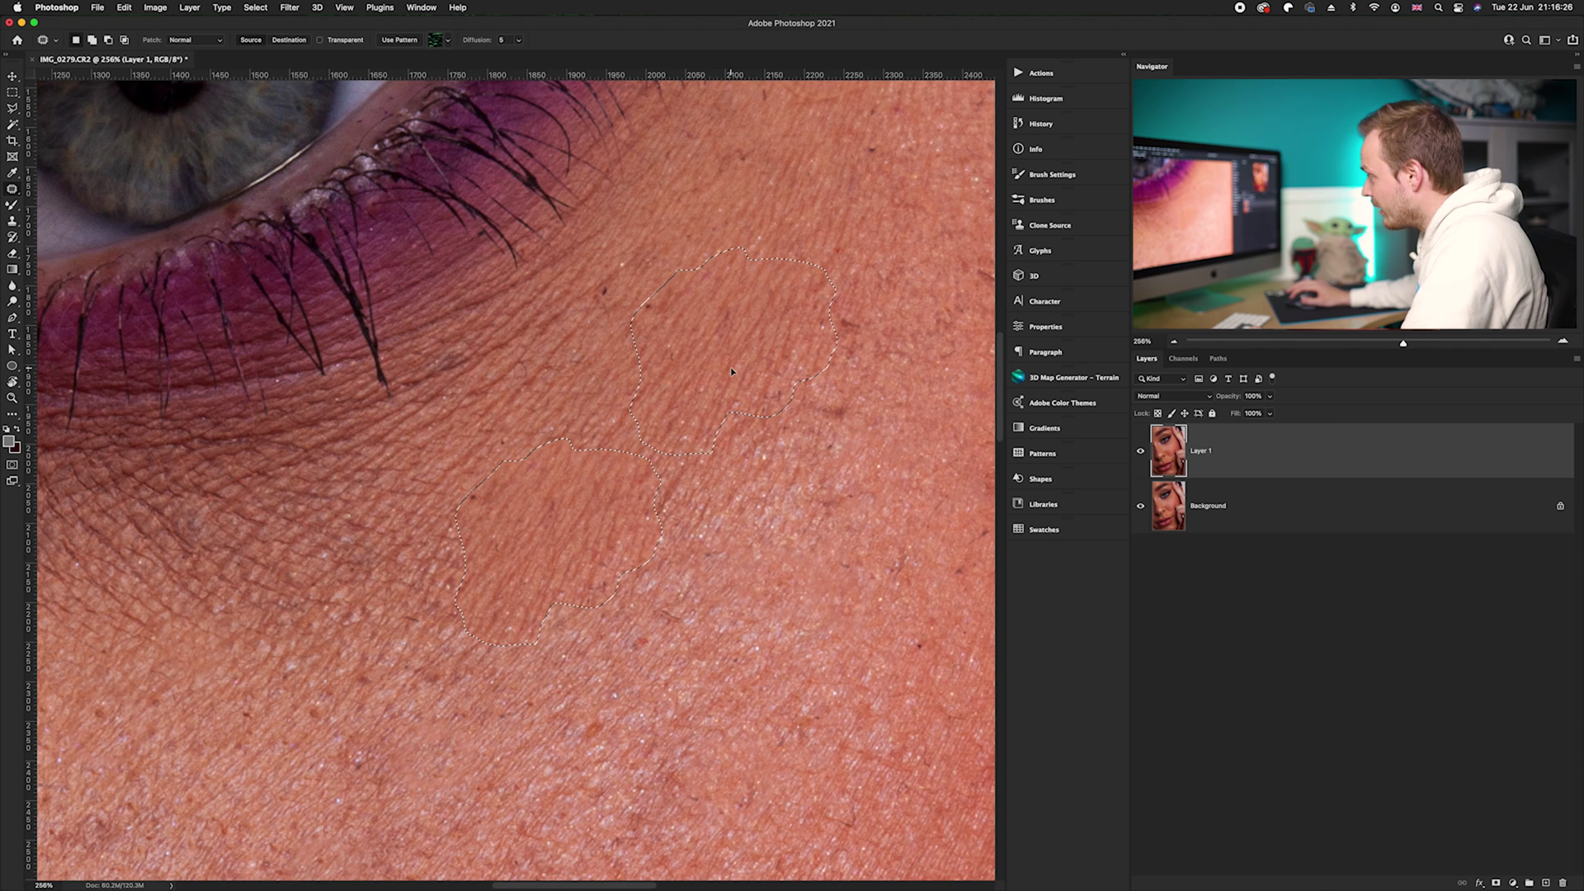
key(super+d)
scroll(633, 613, down, 3)
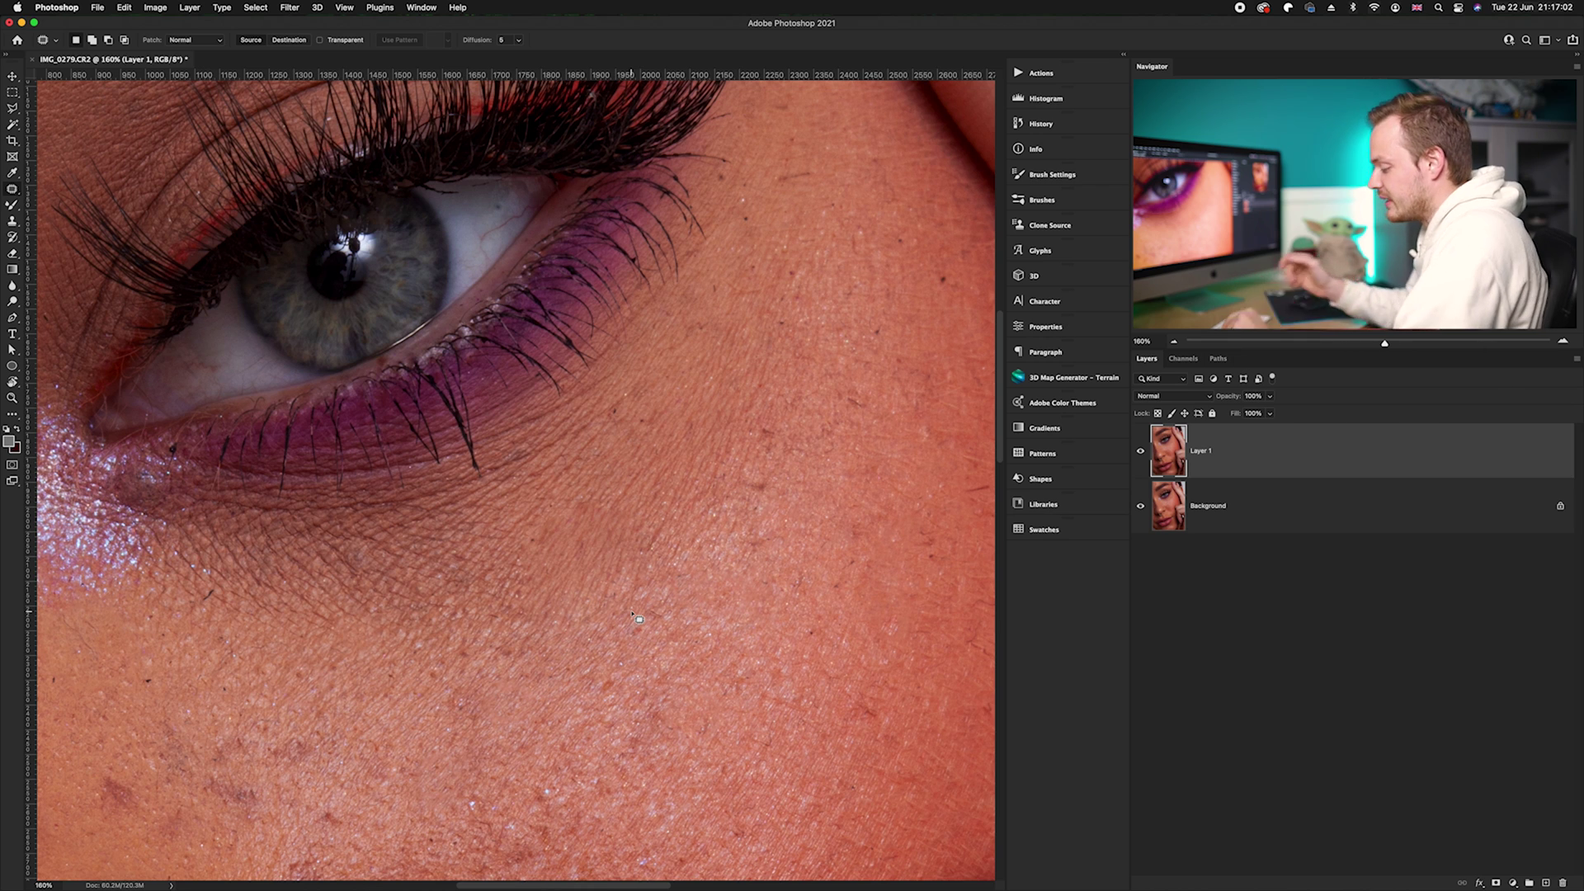
Open the freckled woman's portrait young-woman-with-freckles-on-face-3763155.jpg from the desktop in Photoshop.
key(super+0)
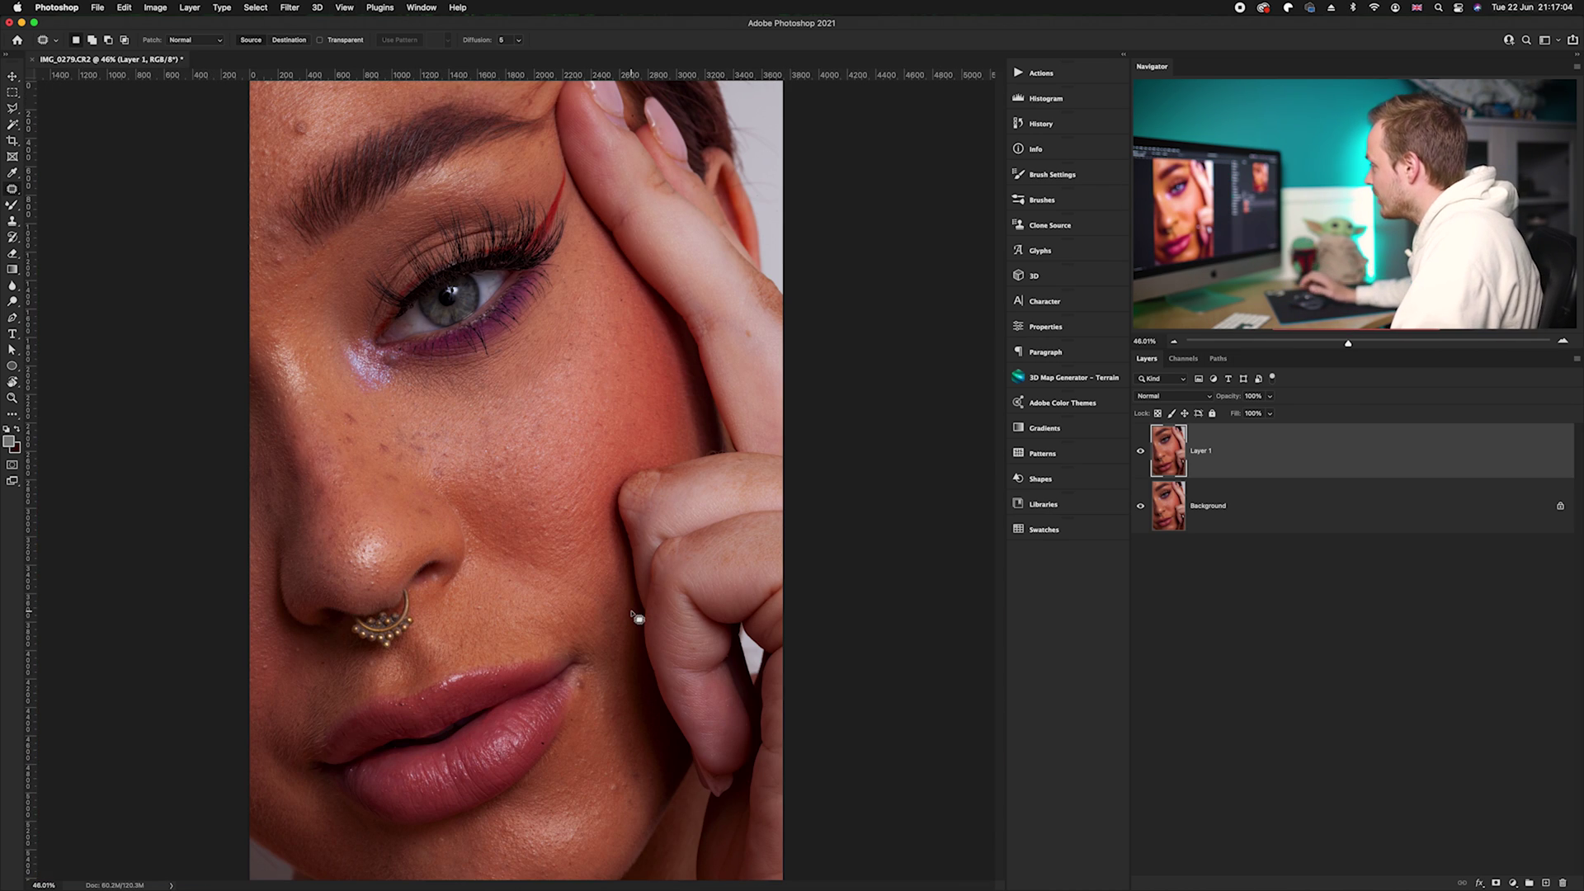
click(21, 23)
click(759, 226)
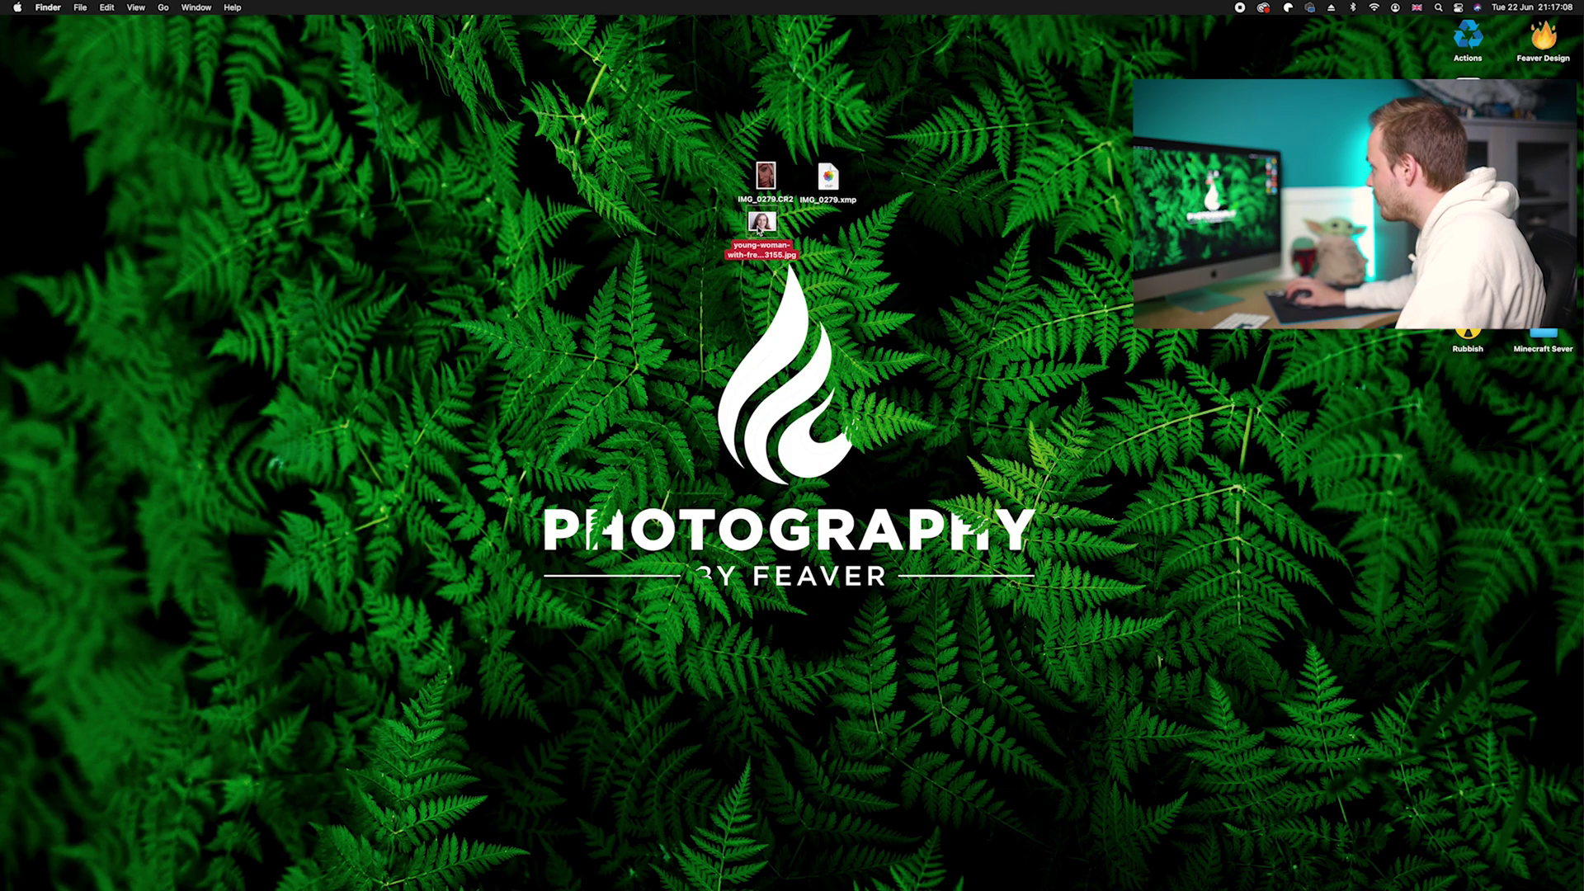
key(super+Tab)
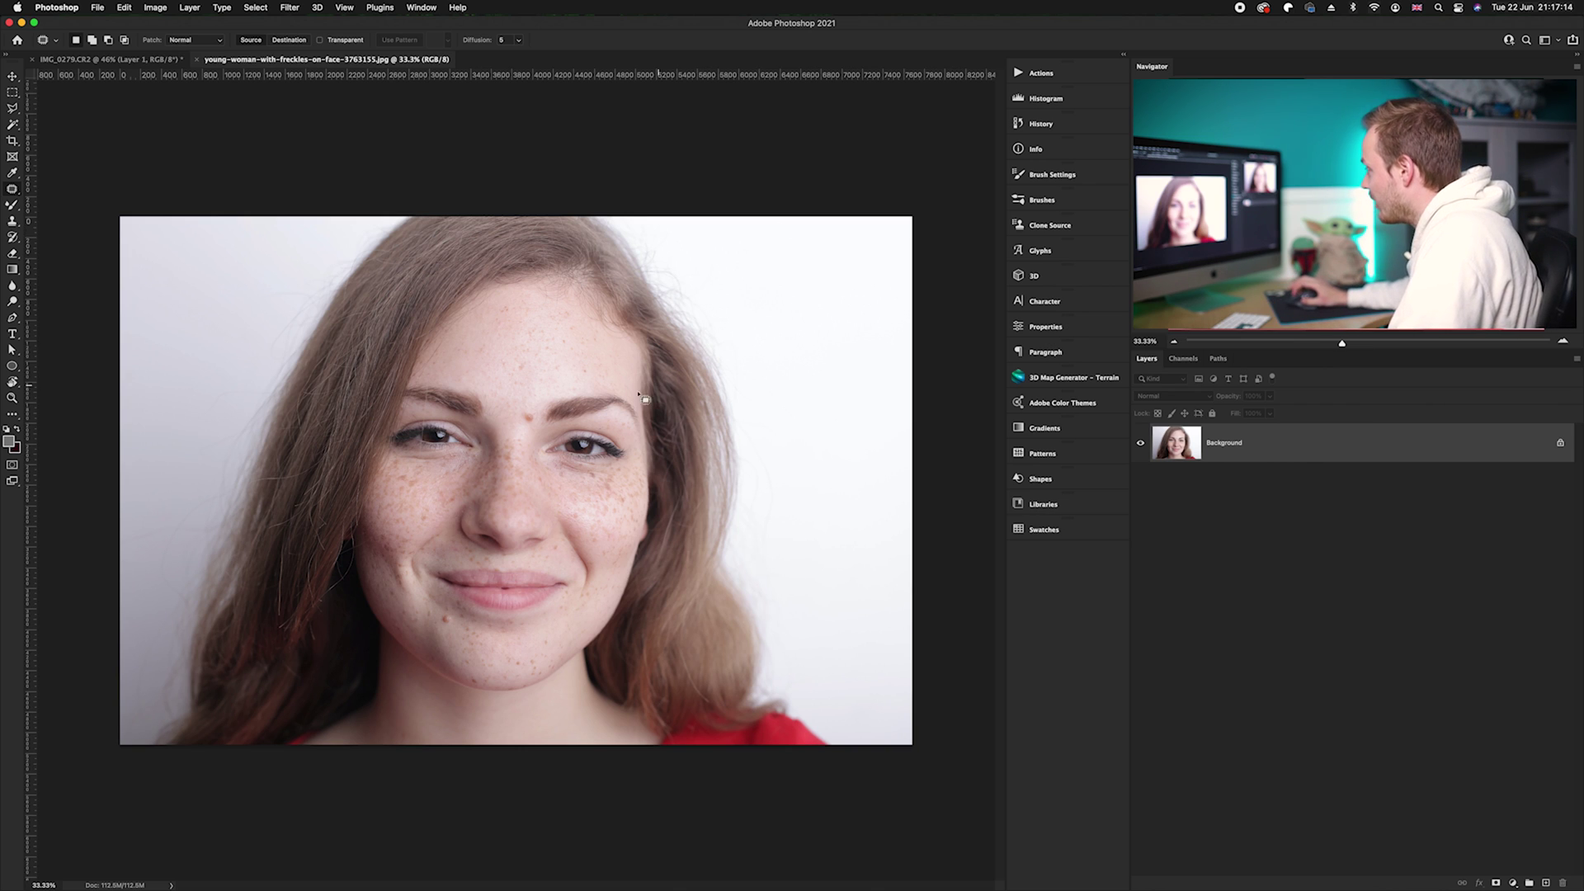
Duplicate the freckled portrait's Background layer.
scroll(507, 425, up, 5)
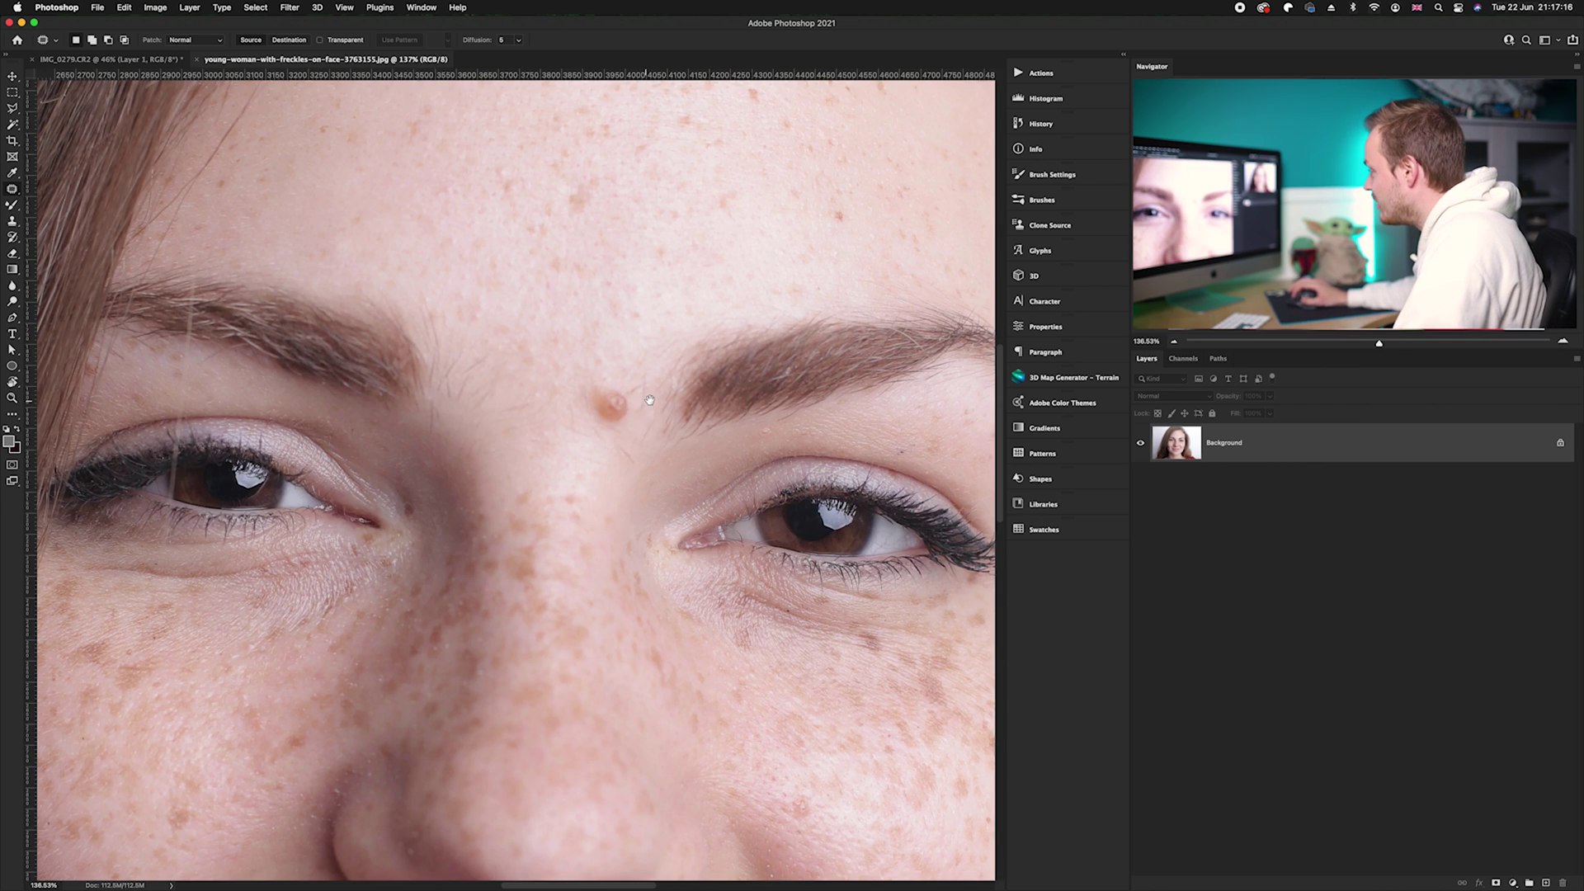
scroll(584, 439, right, 2)
scroll(584, 439, up, 1)
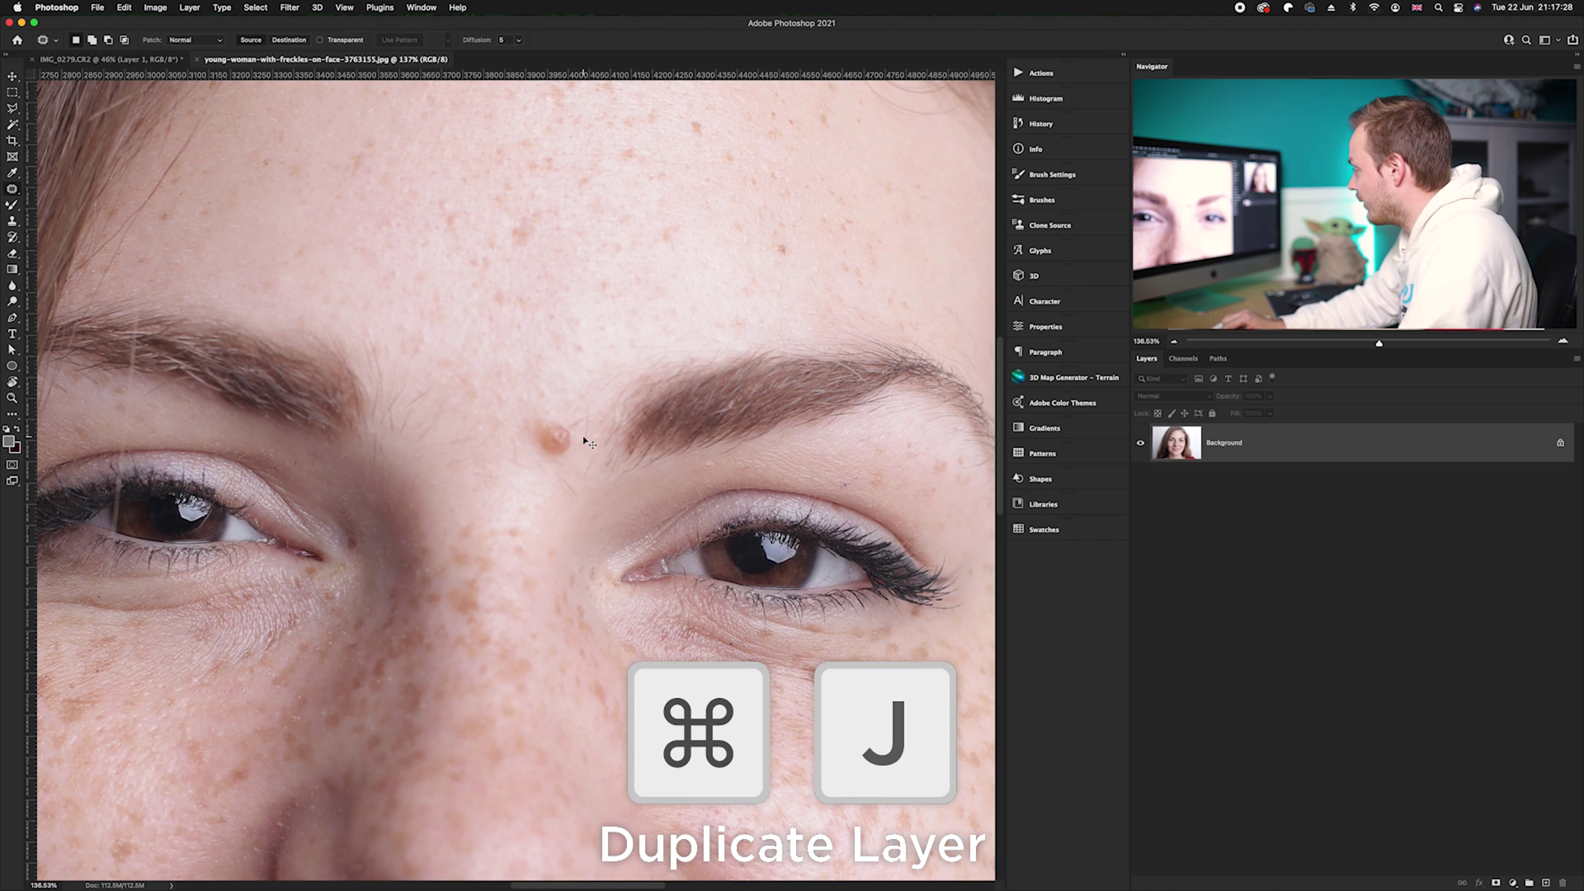
key(super+j)
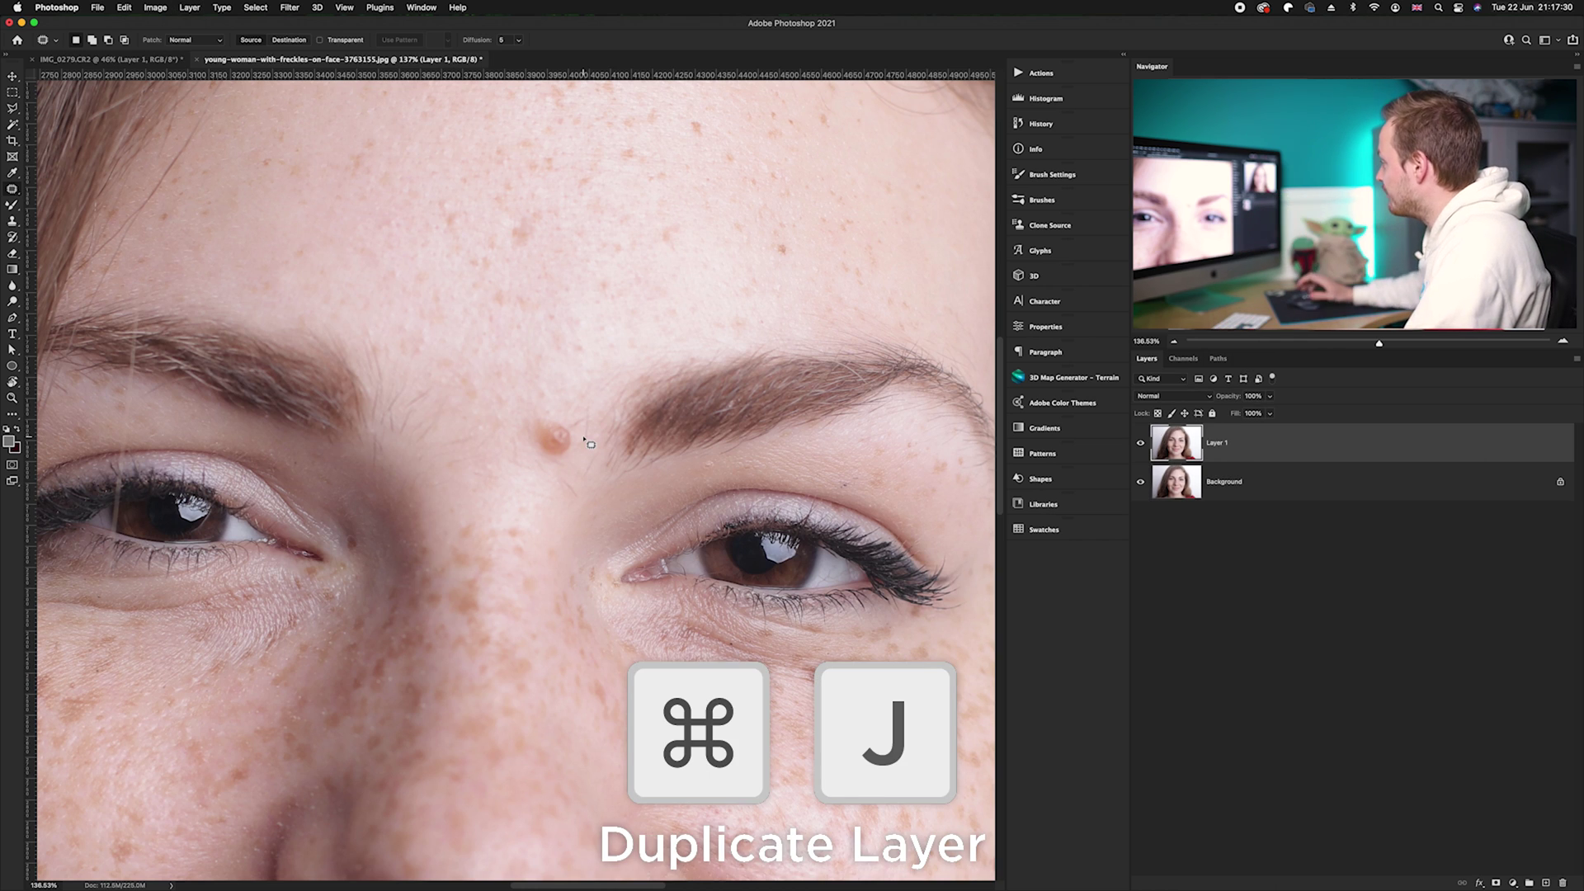
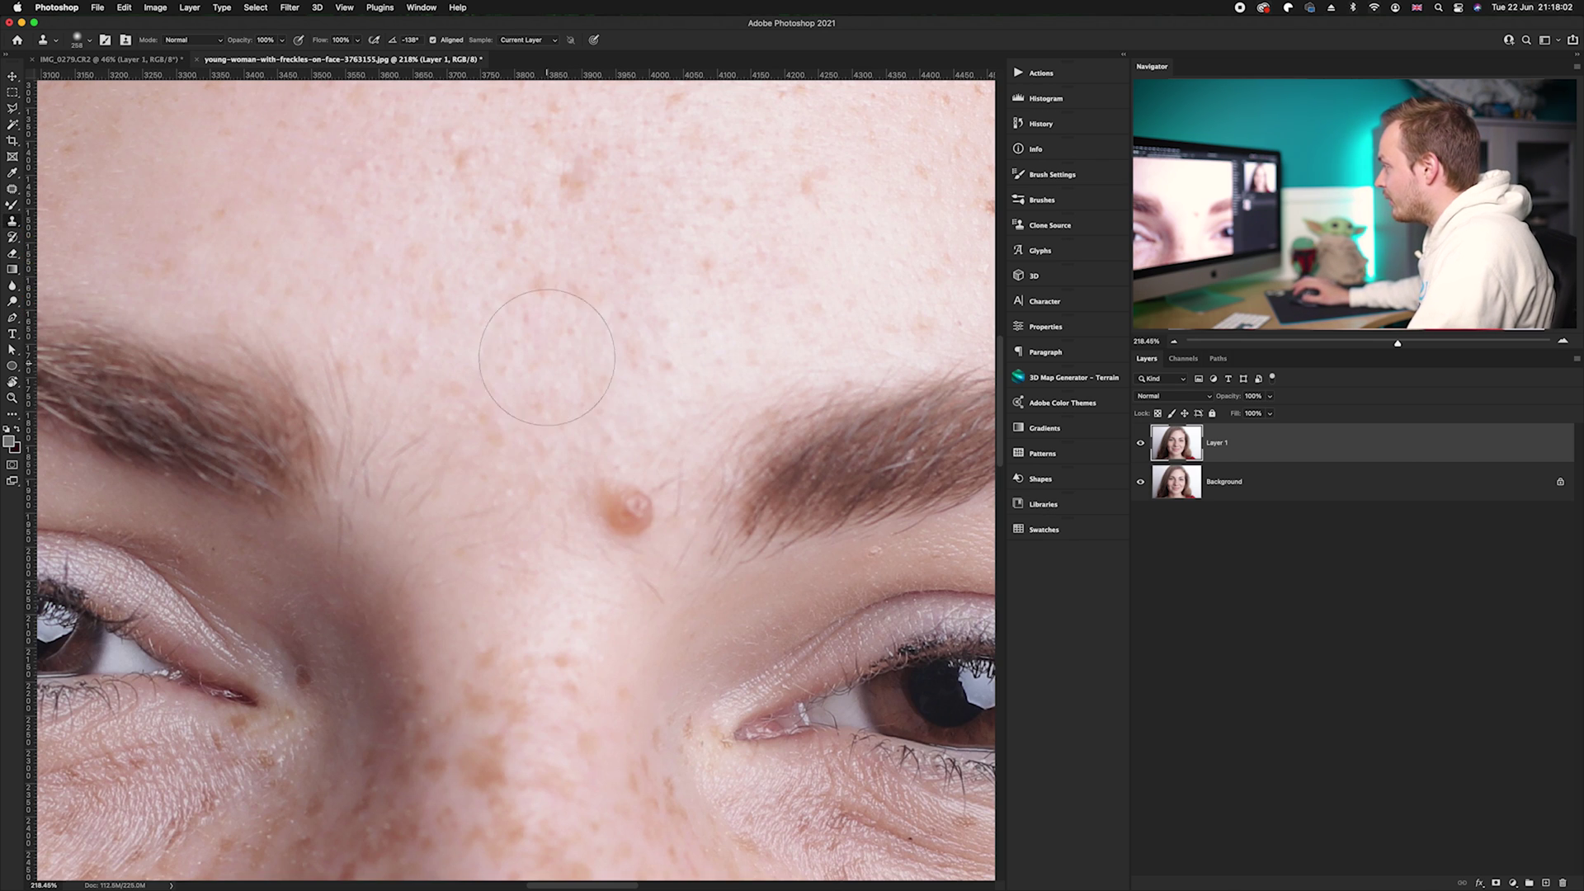
Clone clean forehead skin over the mole between the eyebrows, and compare before and after by toggling Layer 1's visibility.
scroll(536, 330, up, 2)
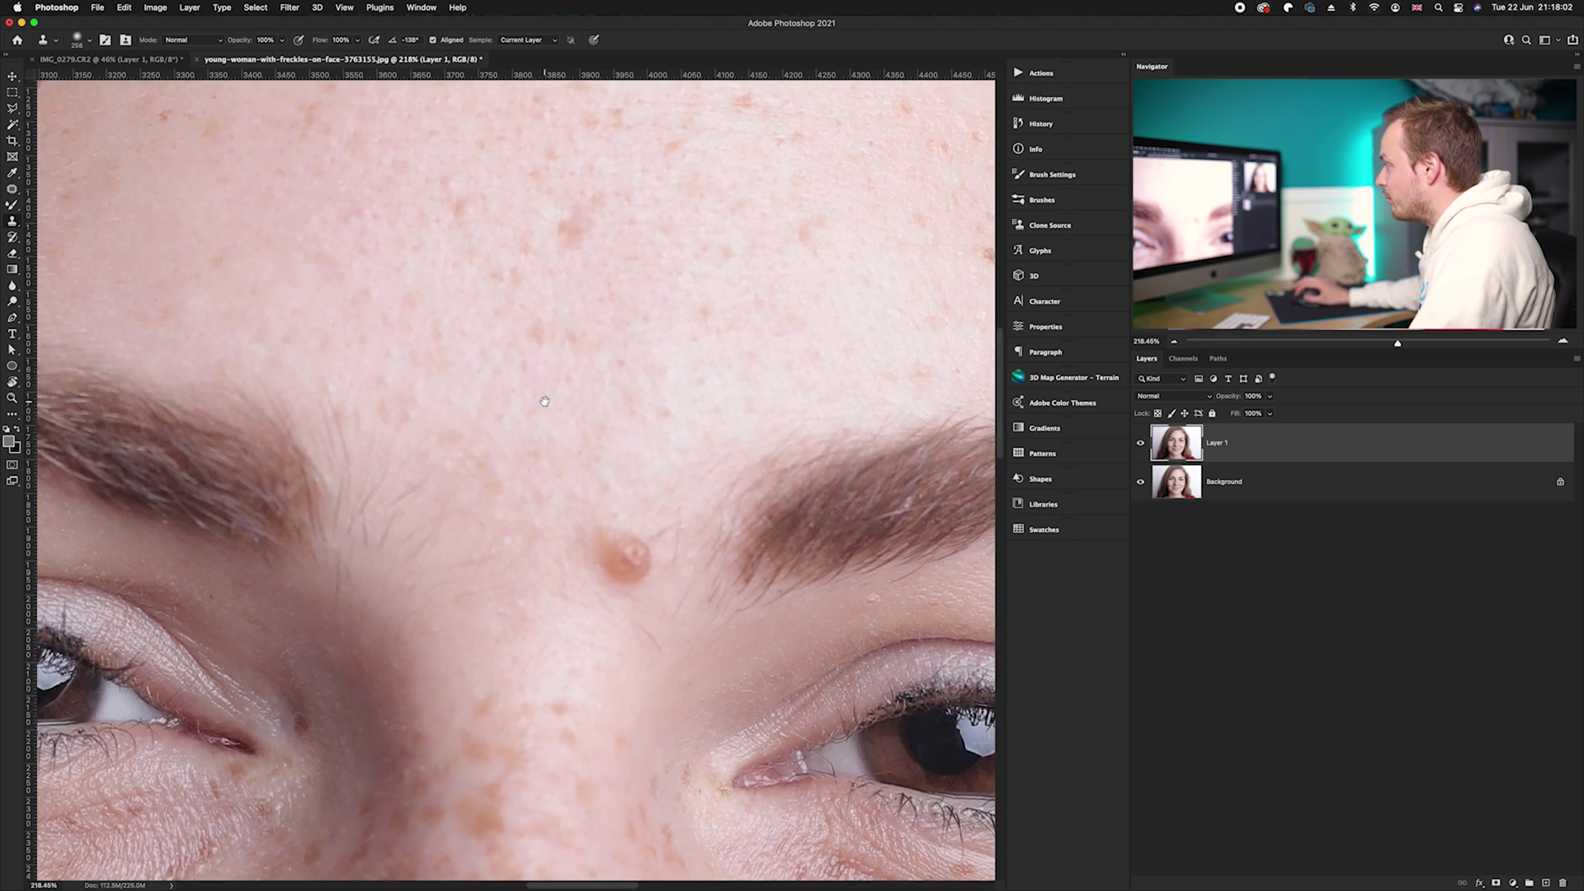
alt+click(497, 304)
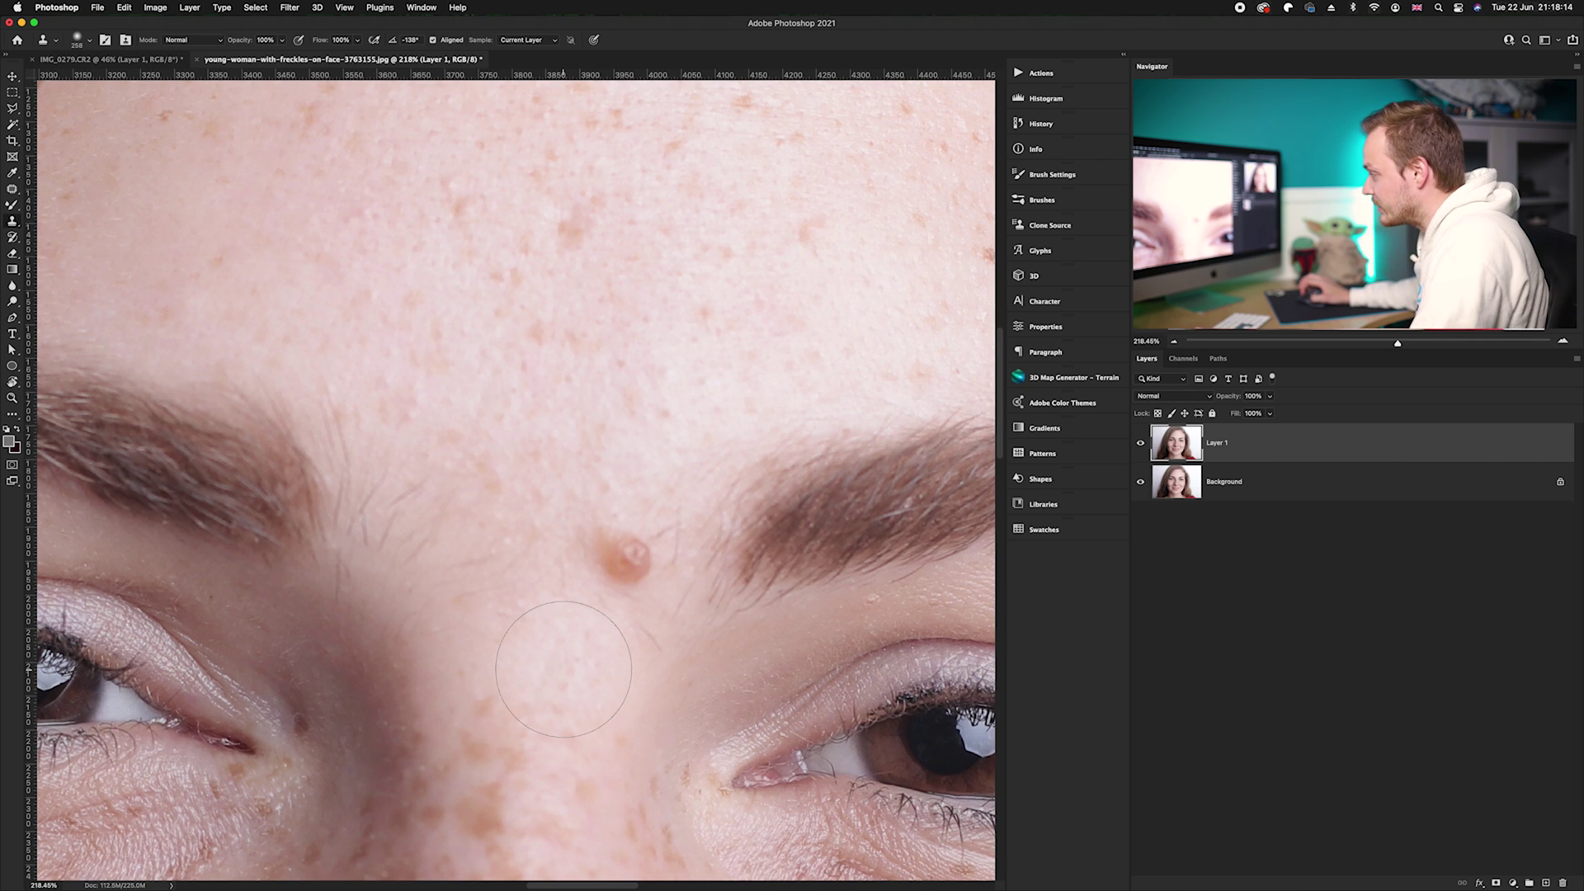
mouse_move(516, 481)
mouse_down()
mouse_move(569, 487)
mouse_move(530, 486)
mouse_up()
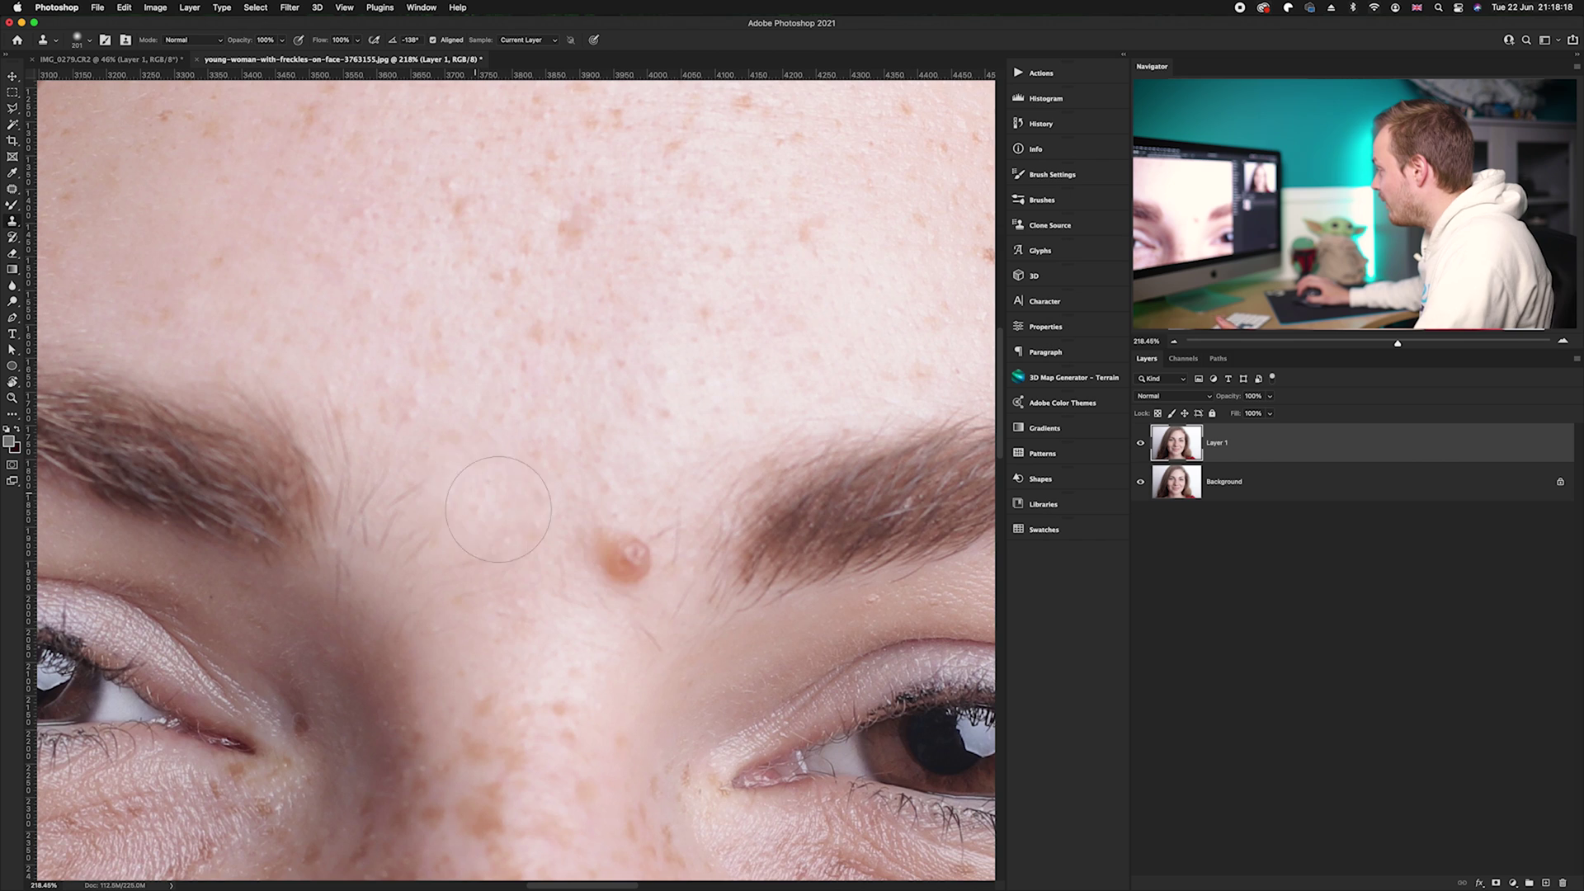
click(626, 559)
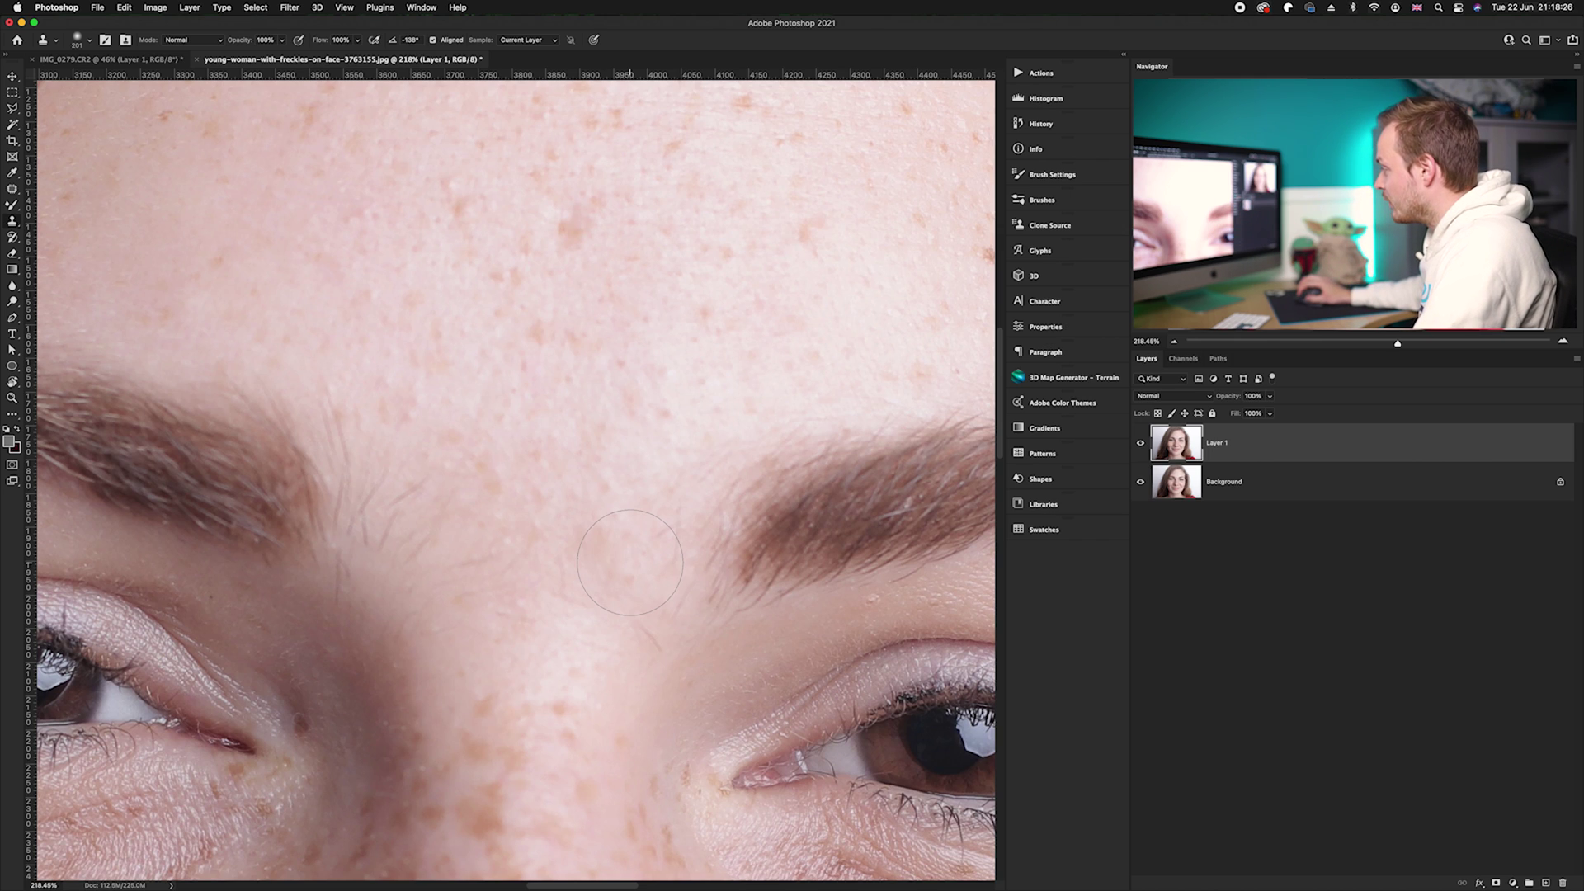
mouse_move(630, 562)
mouse_down()
mouse_move(607, 570)
mouse_move(629, 581)
mouse_up()
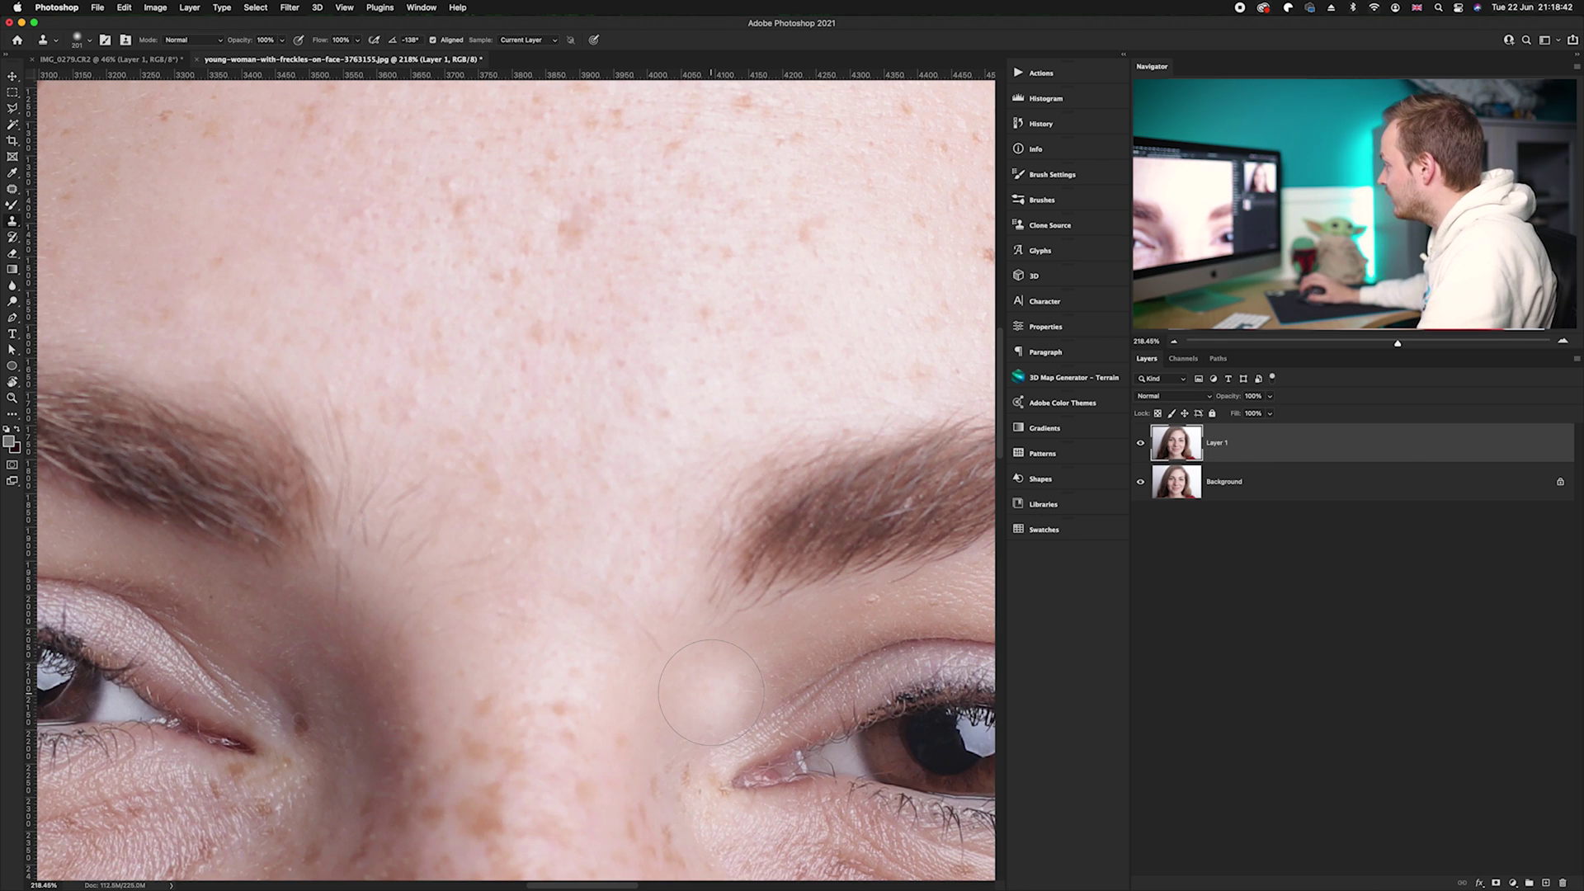
click(1140, 446)
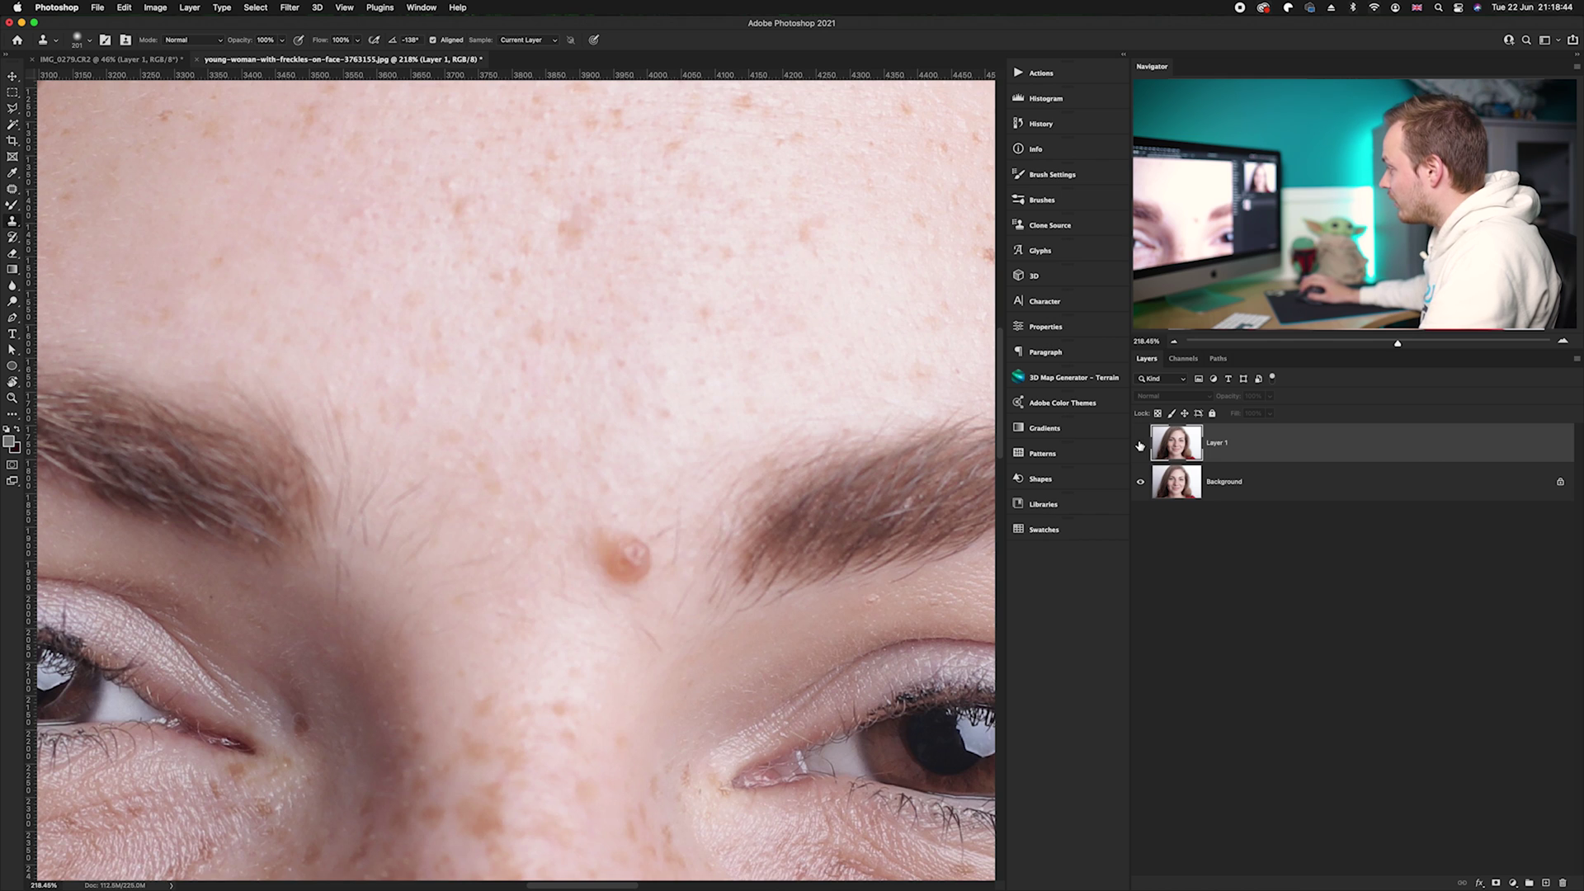
click(1140, 445)
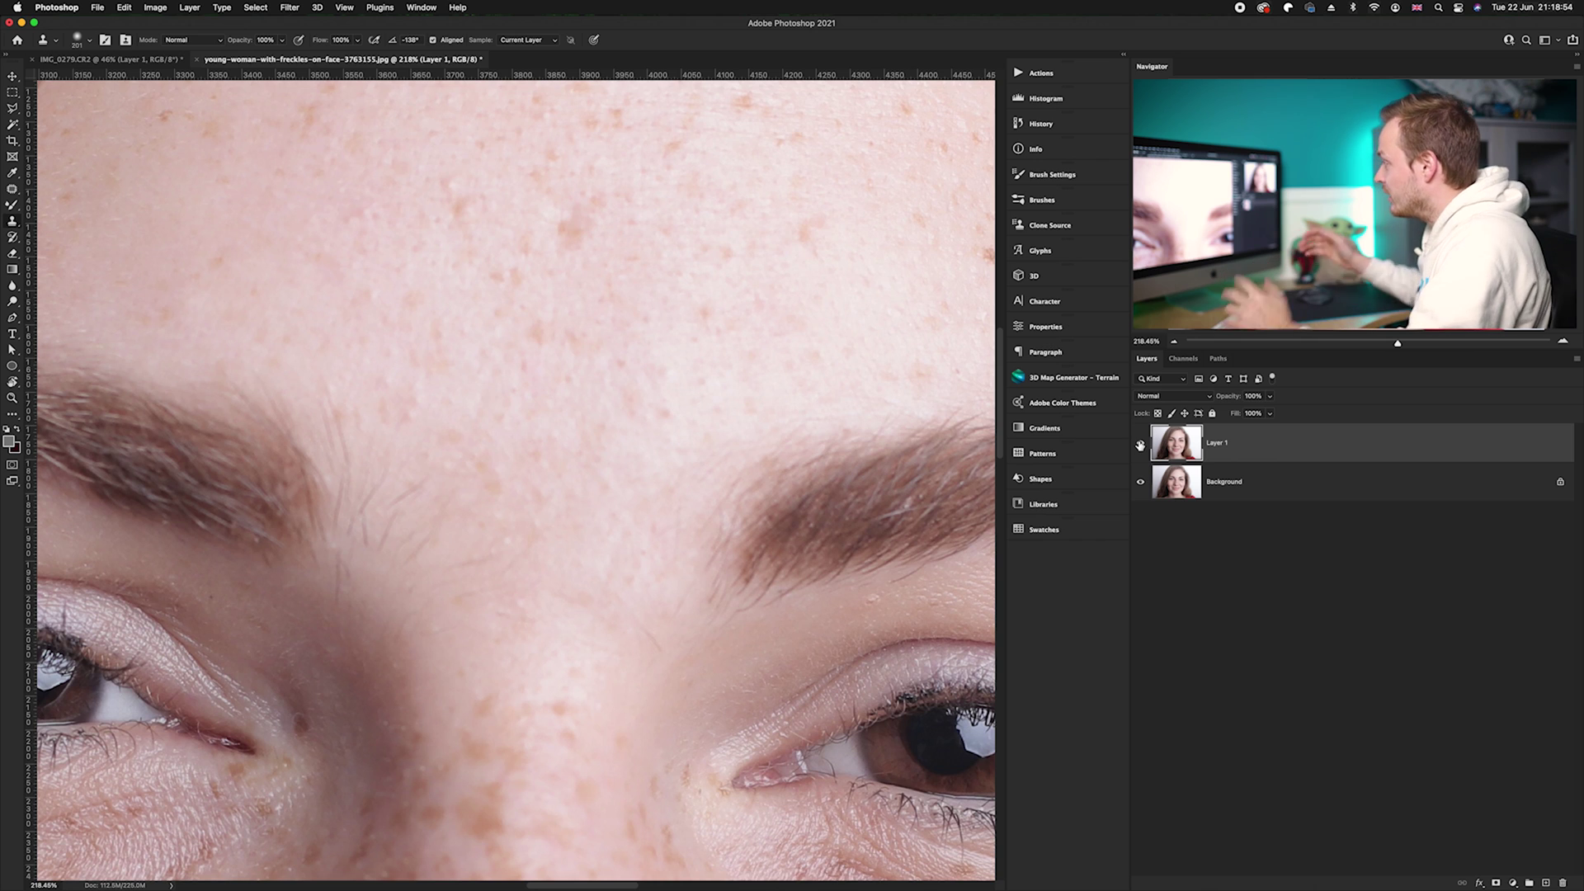
Clone out the raised mole below the corner of the mouth, undoing the first attempt and stamping again.
scroll(743, 405, down, 3)
drag(530, 700, 665, 297)
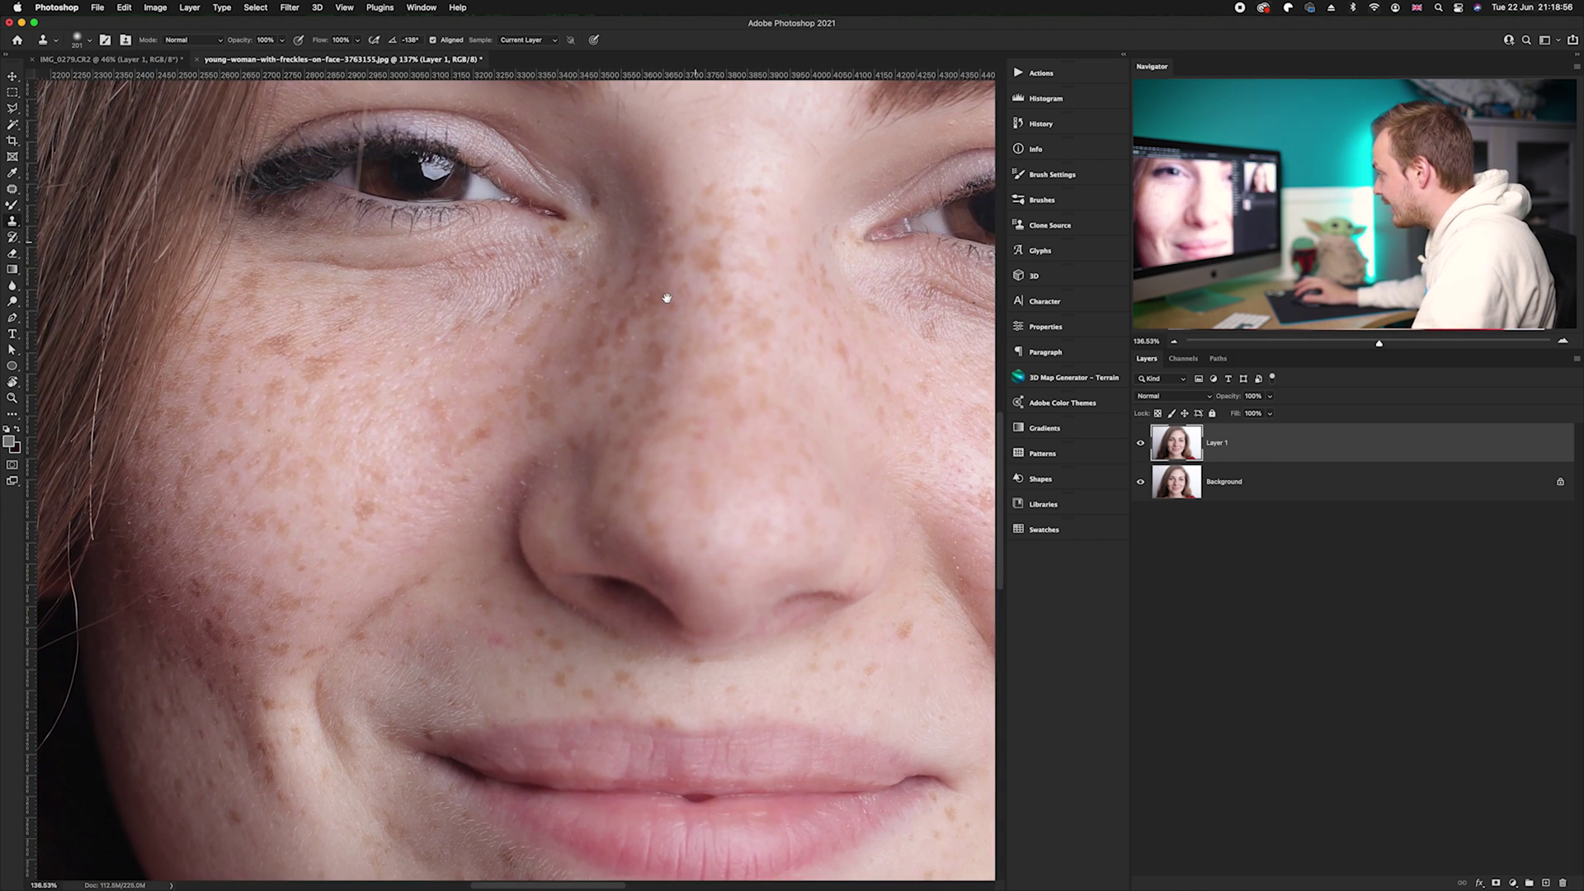
drag(628, 637, 620, 370)
scroll(444, 616, up, 3)
mouse_move(444, 616)
mouse_down()
mouse_move(525, 553)
mouse_move(482, 539)
mouse_up()
click(487, 588)
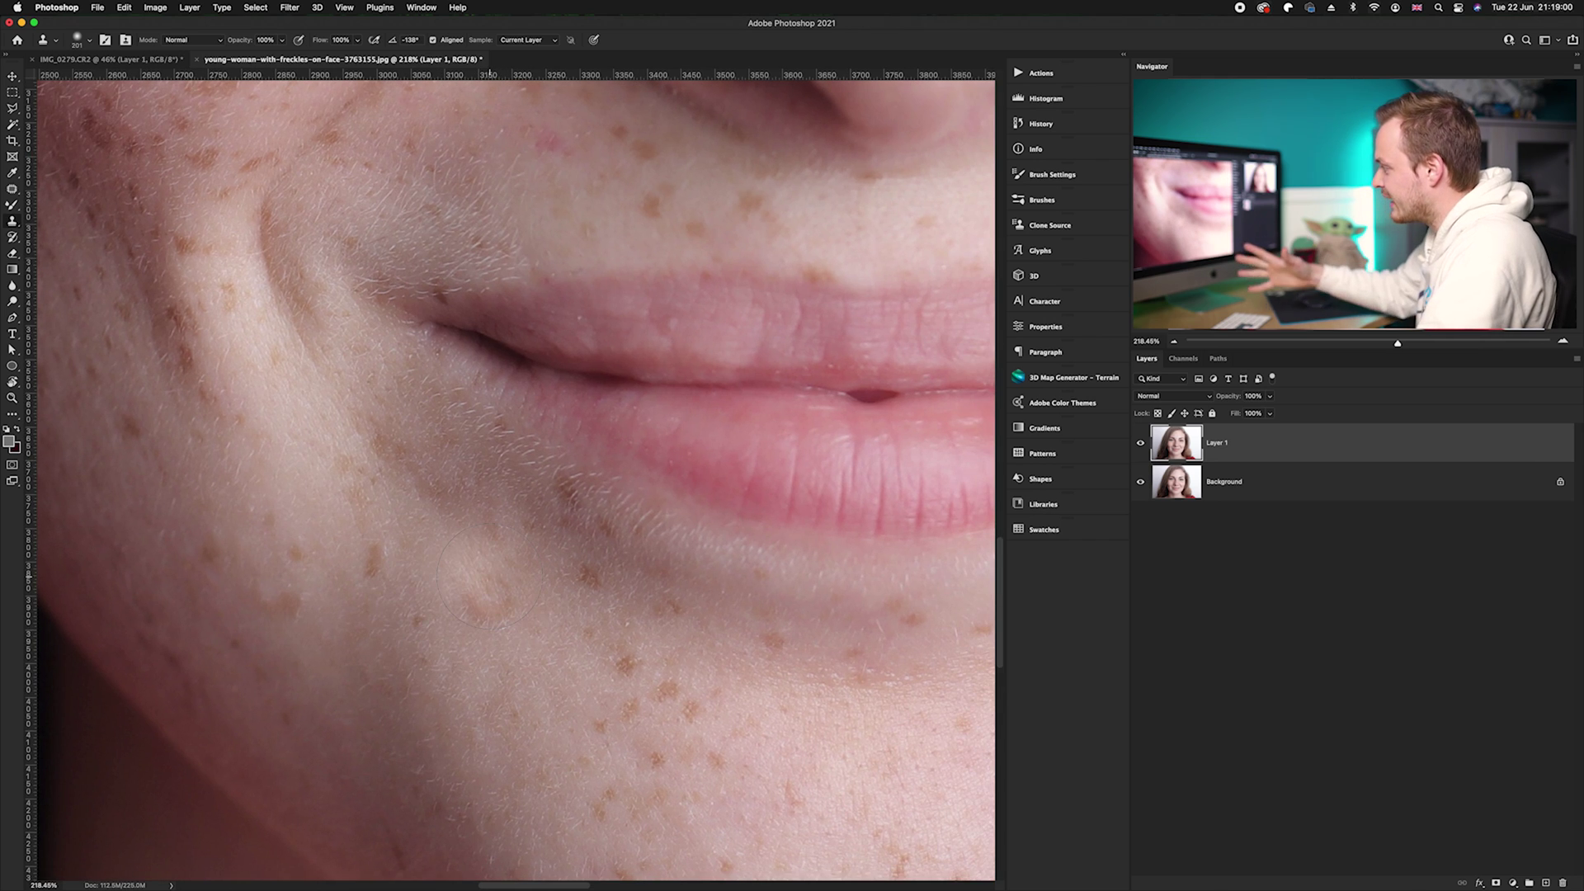
key(super+z)
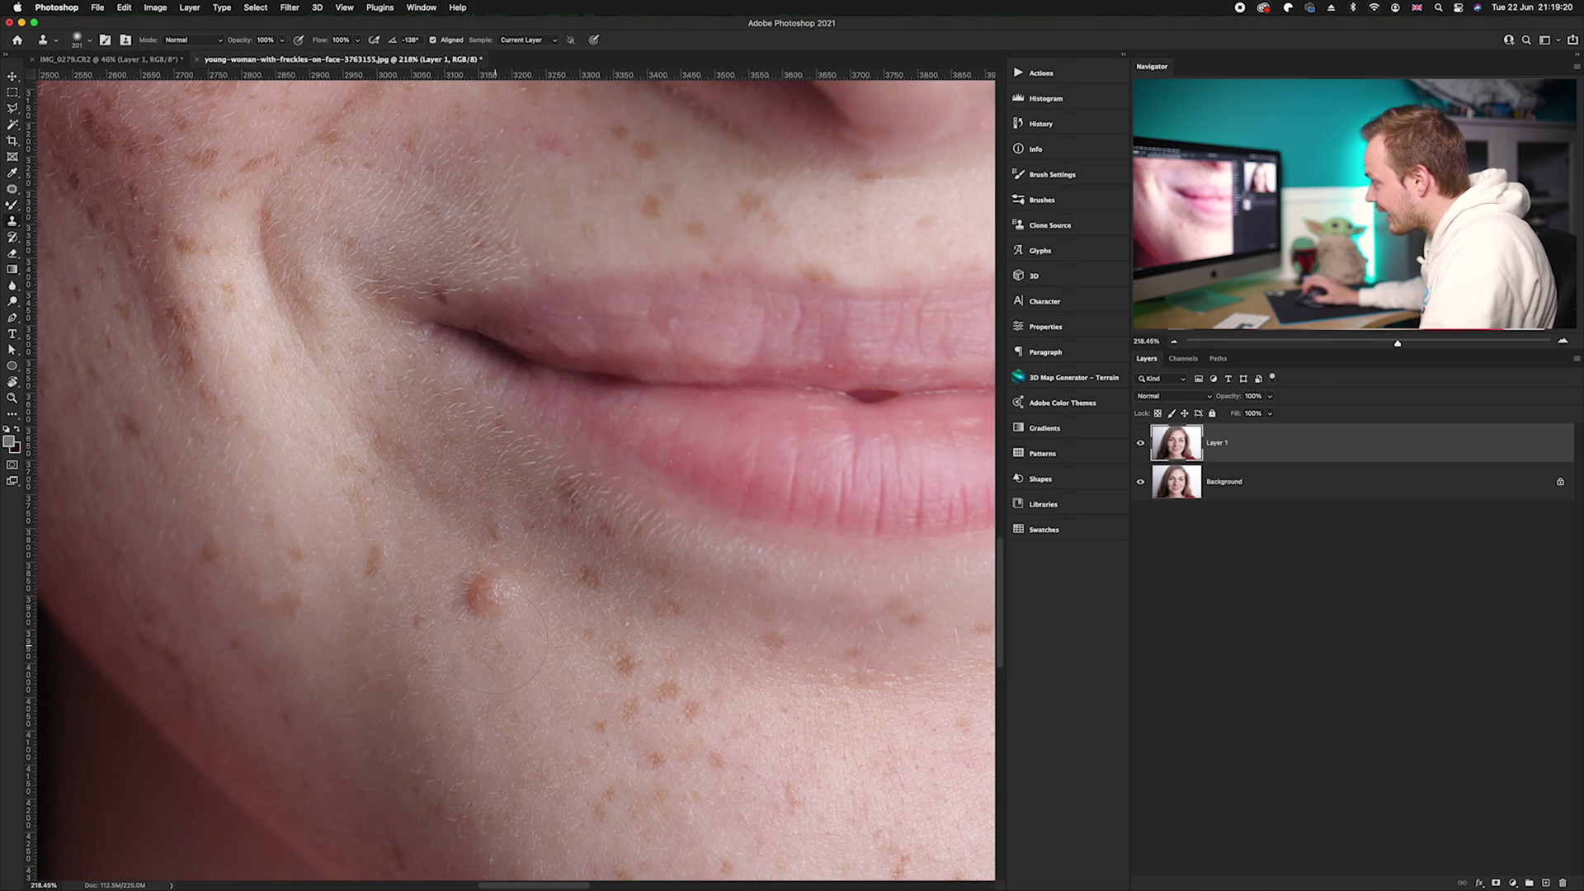
click(491, 603)
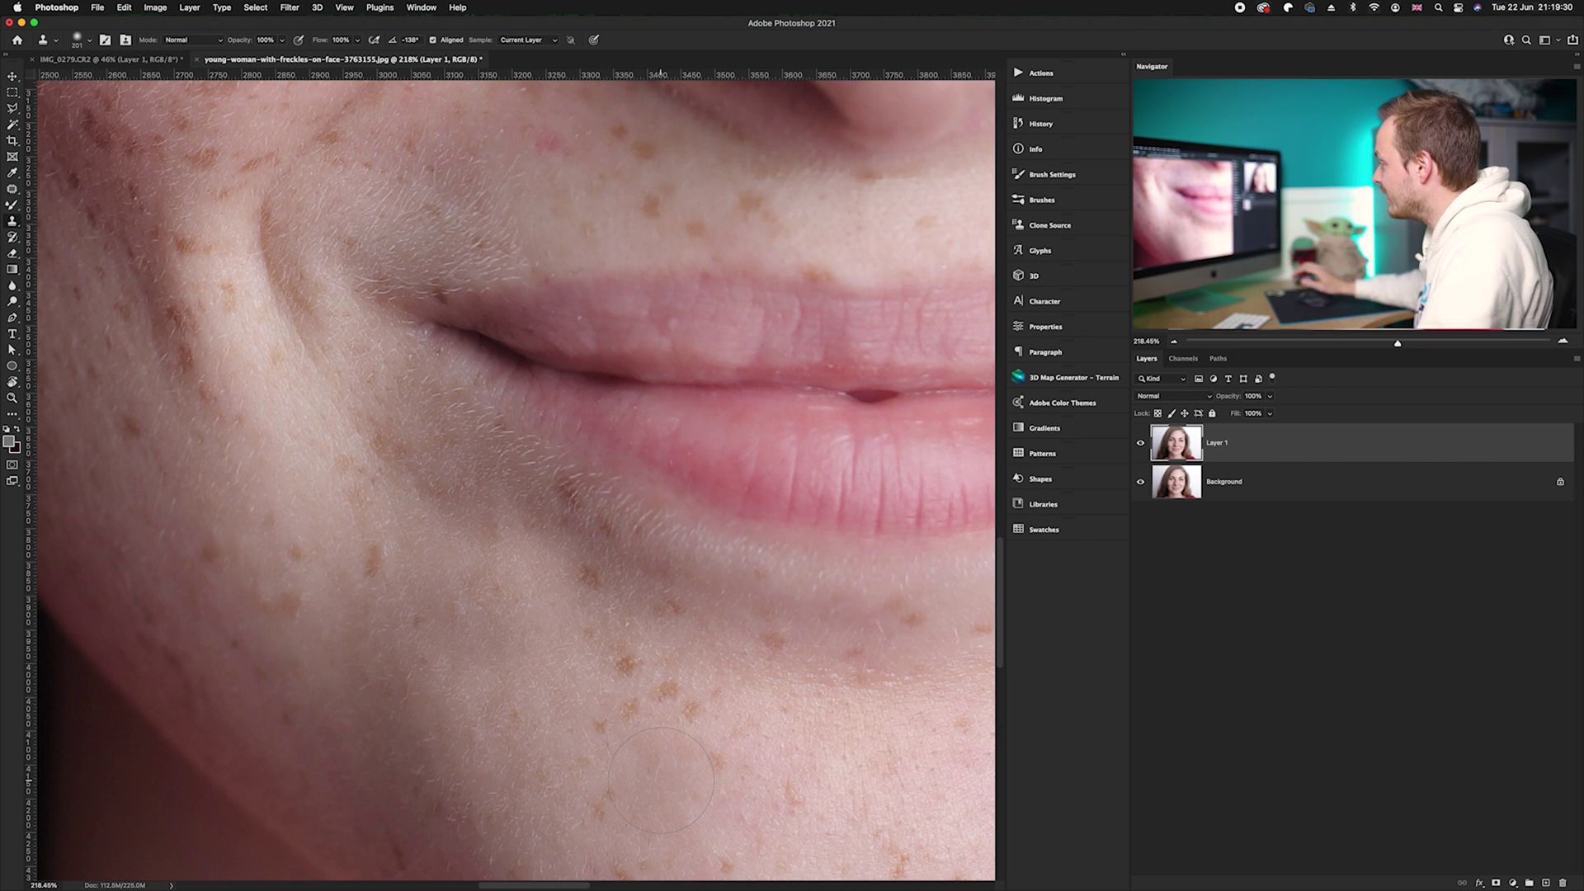
Try painting over the eye on the image's right side with cloned skin, and undo the strokes.
scroll(500, 718, down, 3)
drag(466, 653, 426, 653)
scroll(426, 654, right, 5)
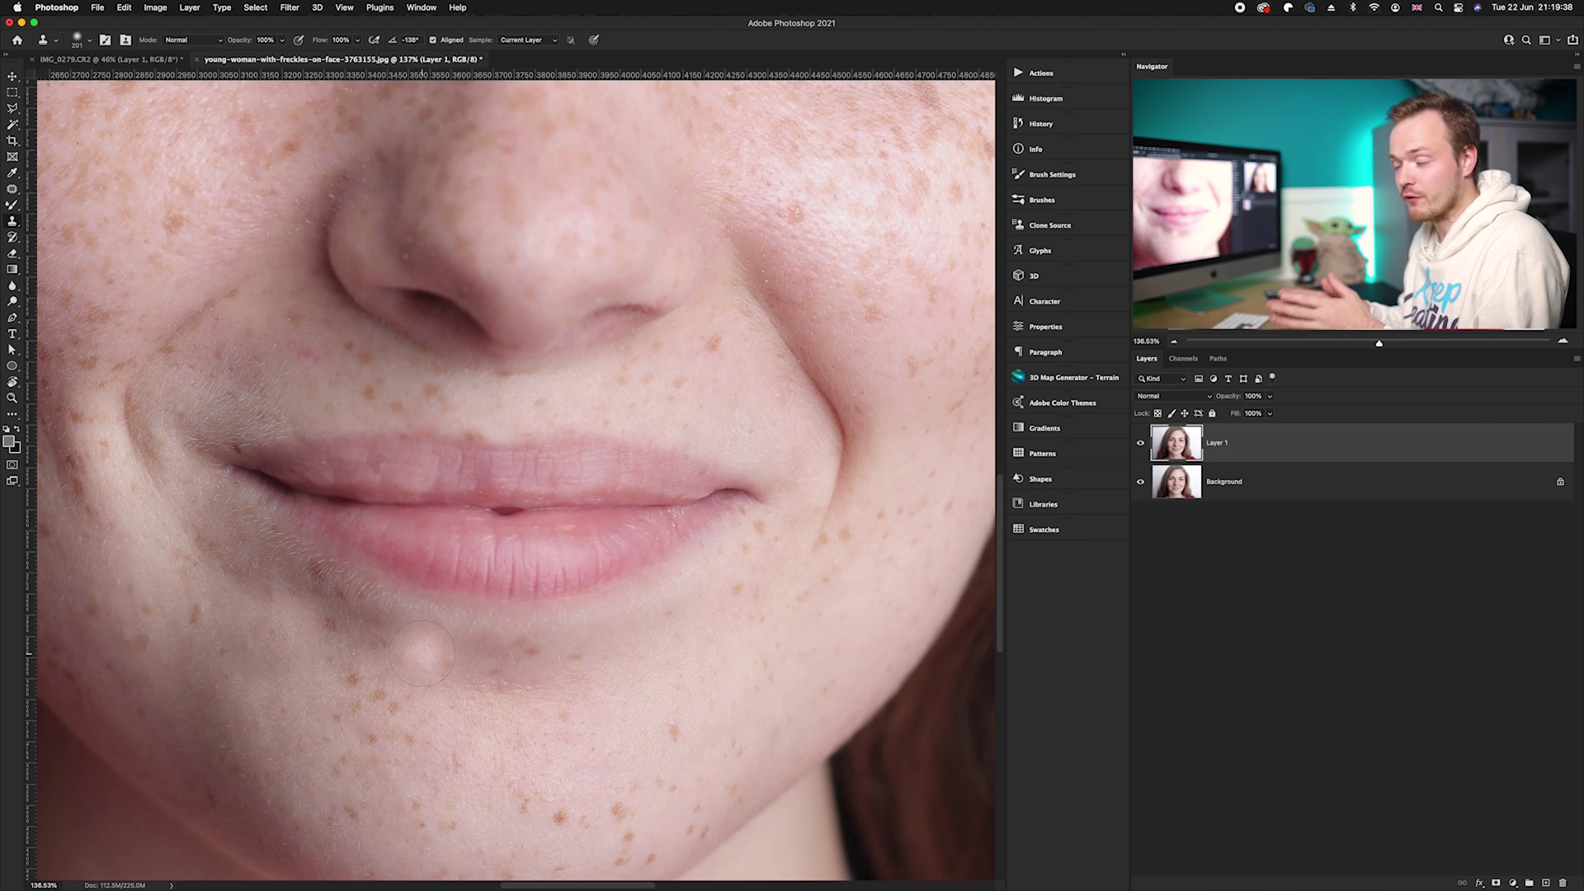
drag(530, 249, 464, 678)
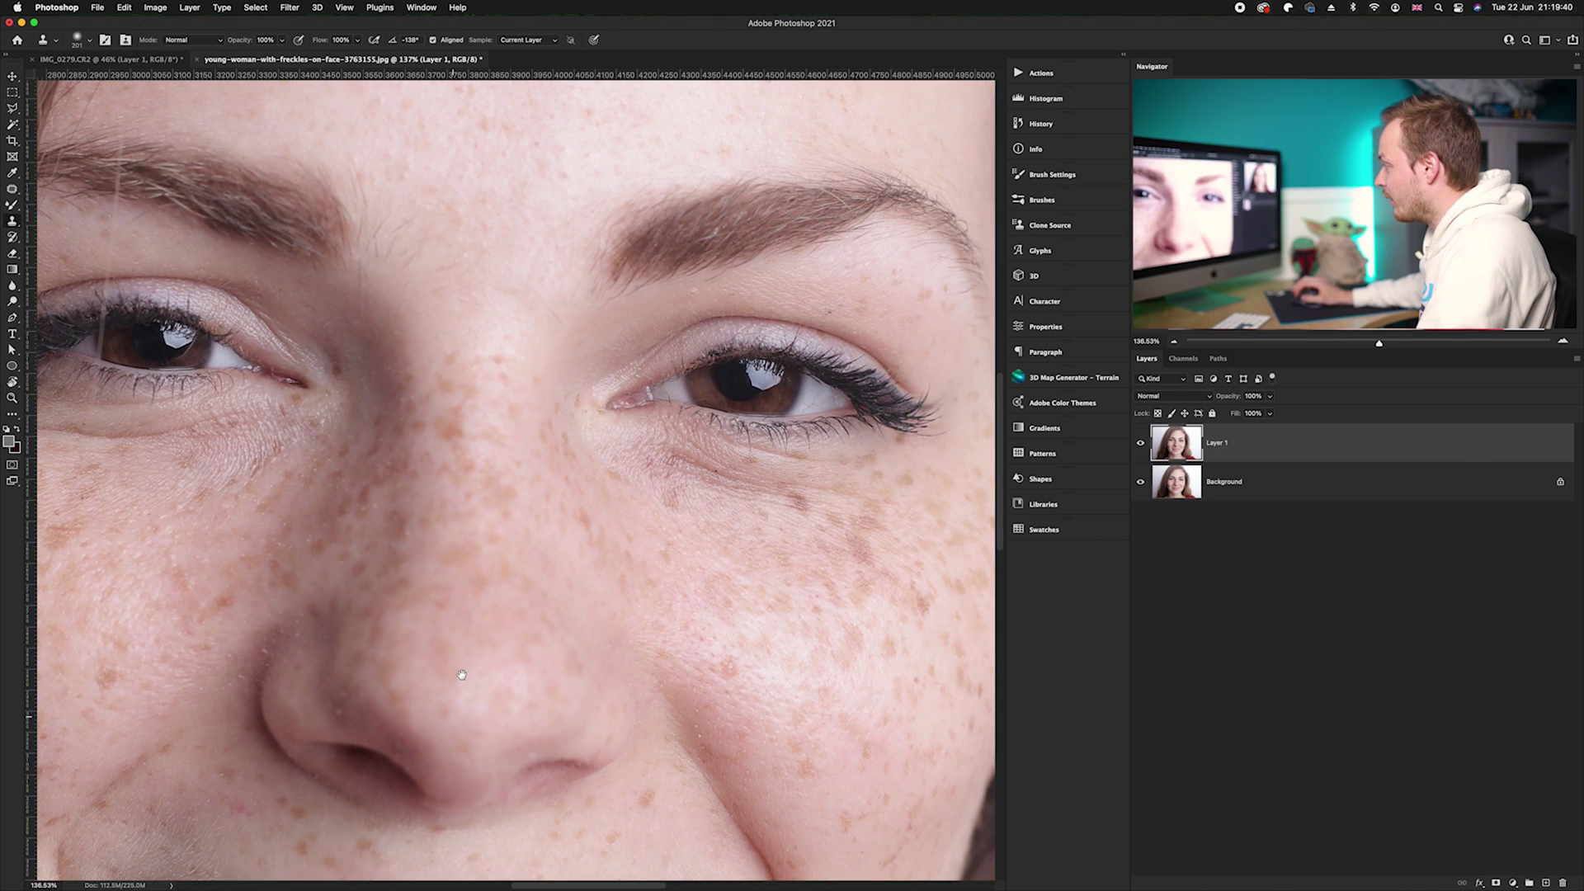
mouse_move(735, 389)
mouse_down()
mouse_move(793, 375)
mouse_move(718, 396)
mouse_move(850, 396)
mouse_move(887, 412)
mouse_up()
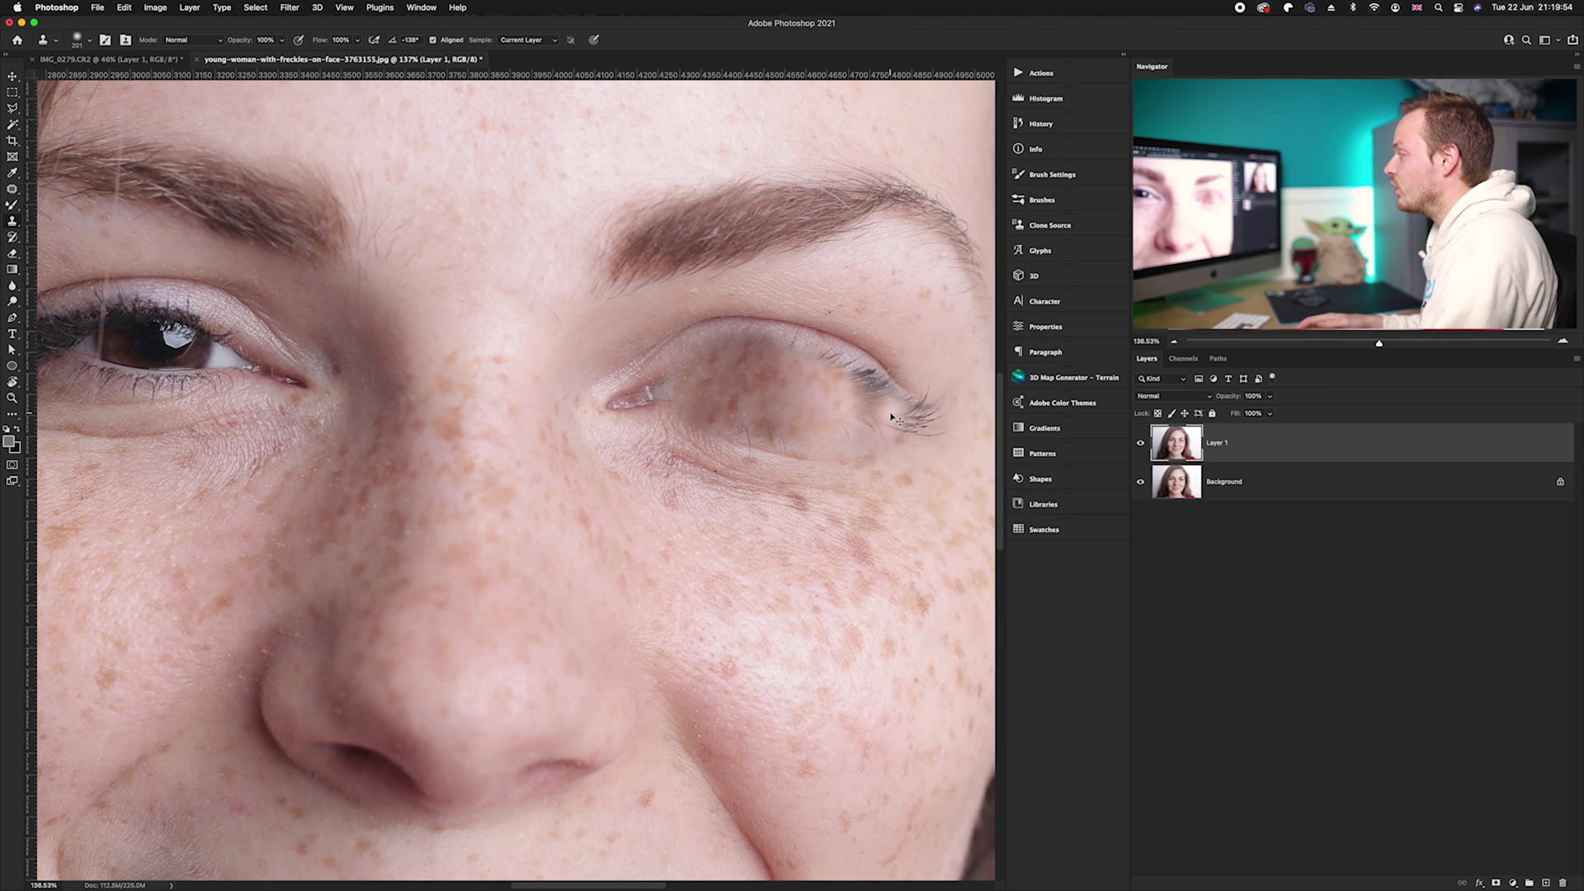
key(super+z)
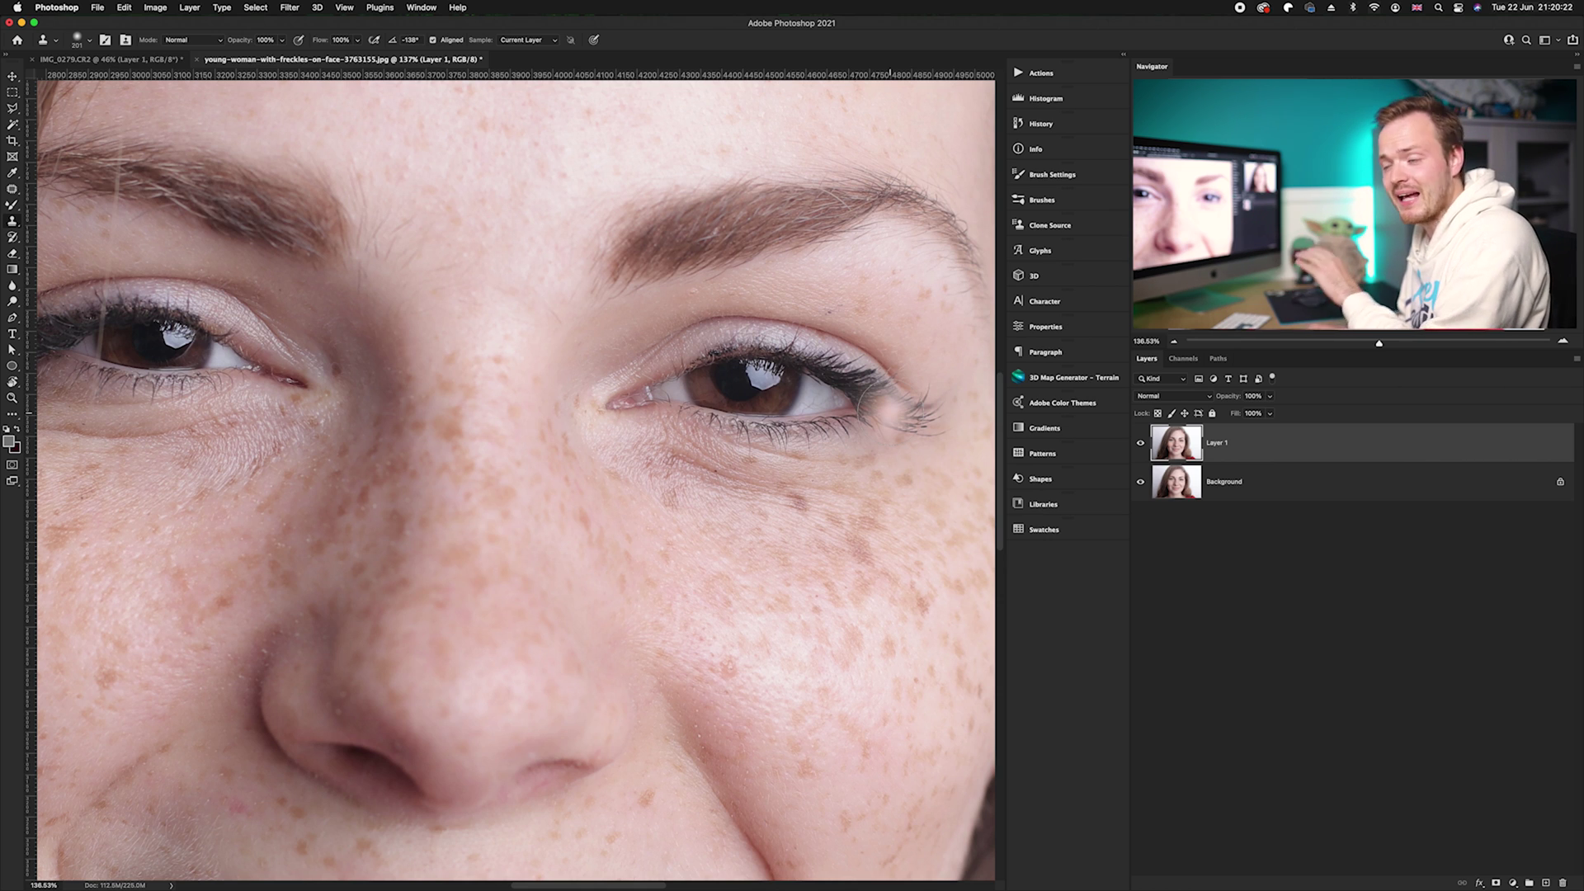
Clone out the dark freckle on the forehead above the right-hand eyebrow using a smaller Clone Stamp brush.
scroll(890, 410, up, 3)
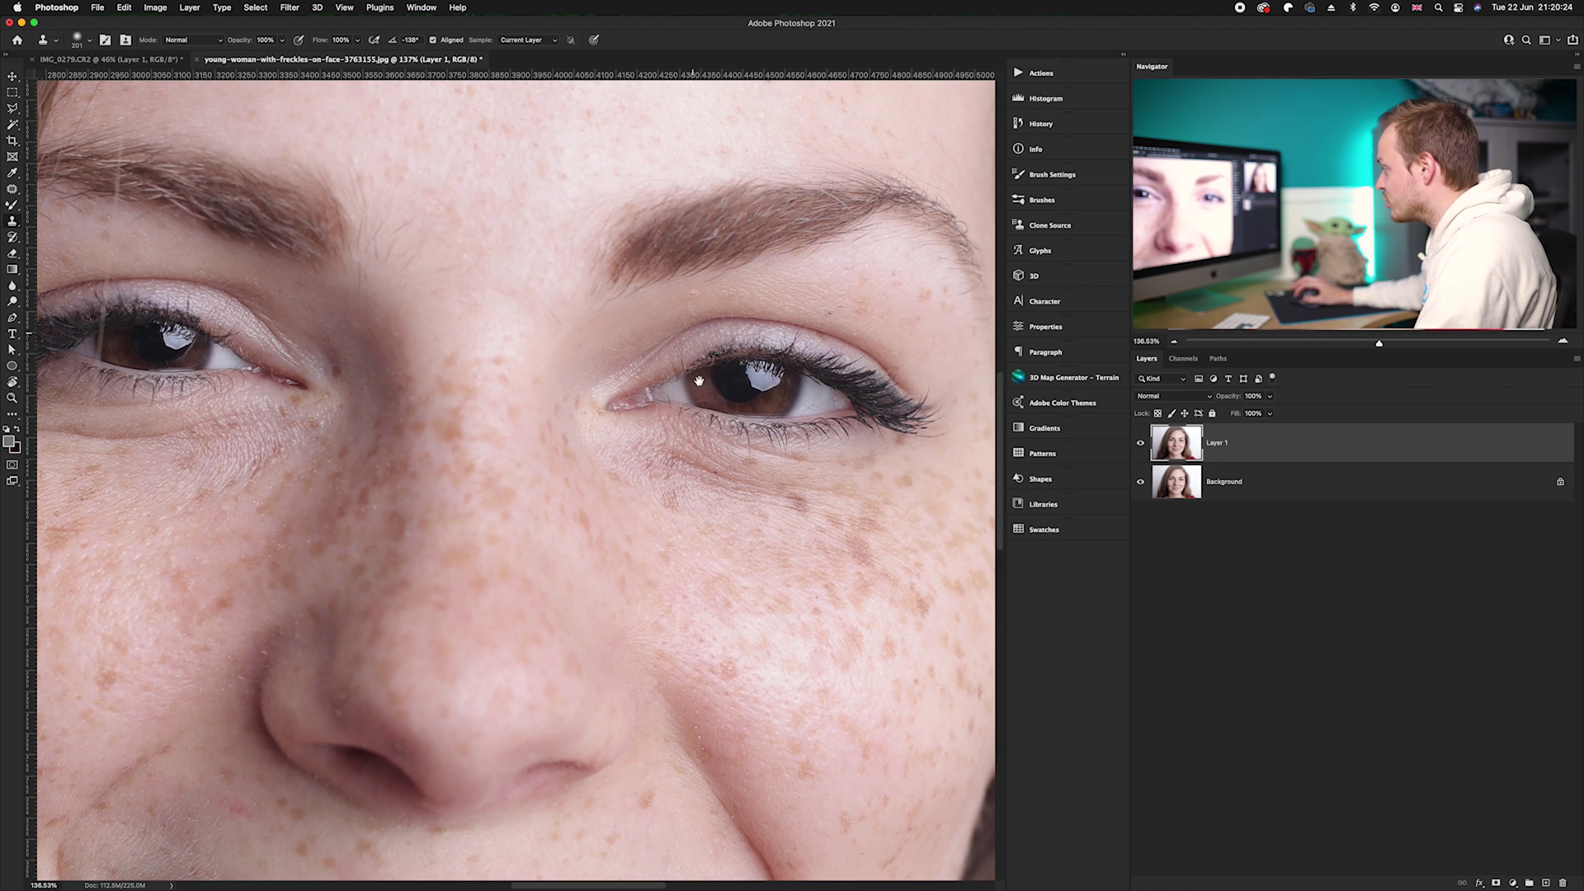
scroll(727, 635, up, 3)
scroll(644, 511, up, 3)
scroll(644, 511, right, 3)
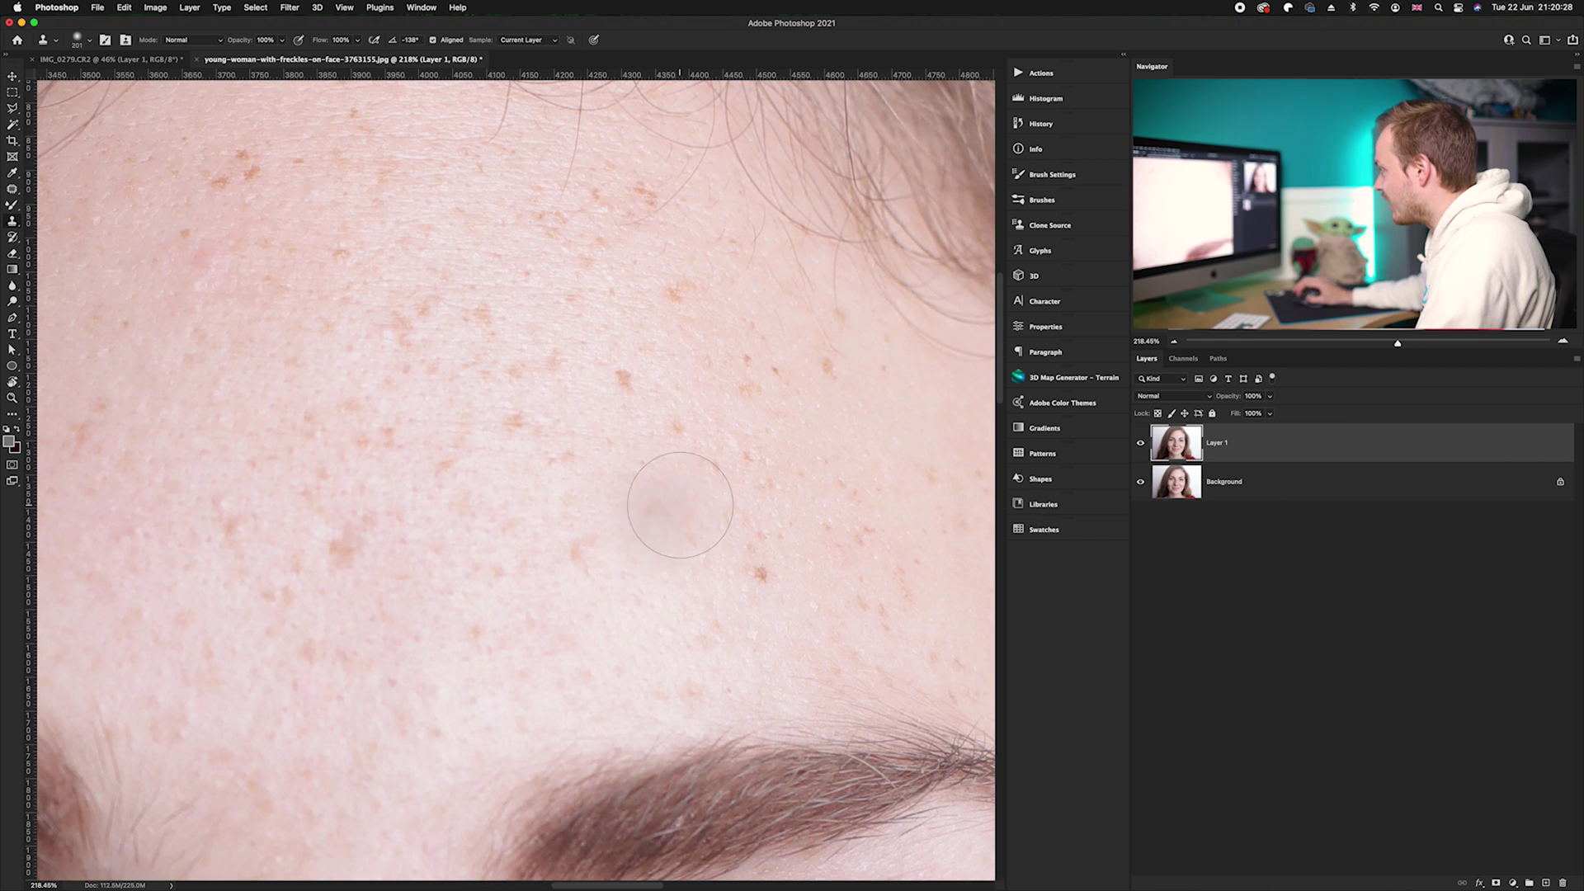
drag(639, 453, 591, 460)
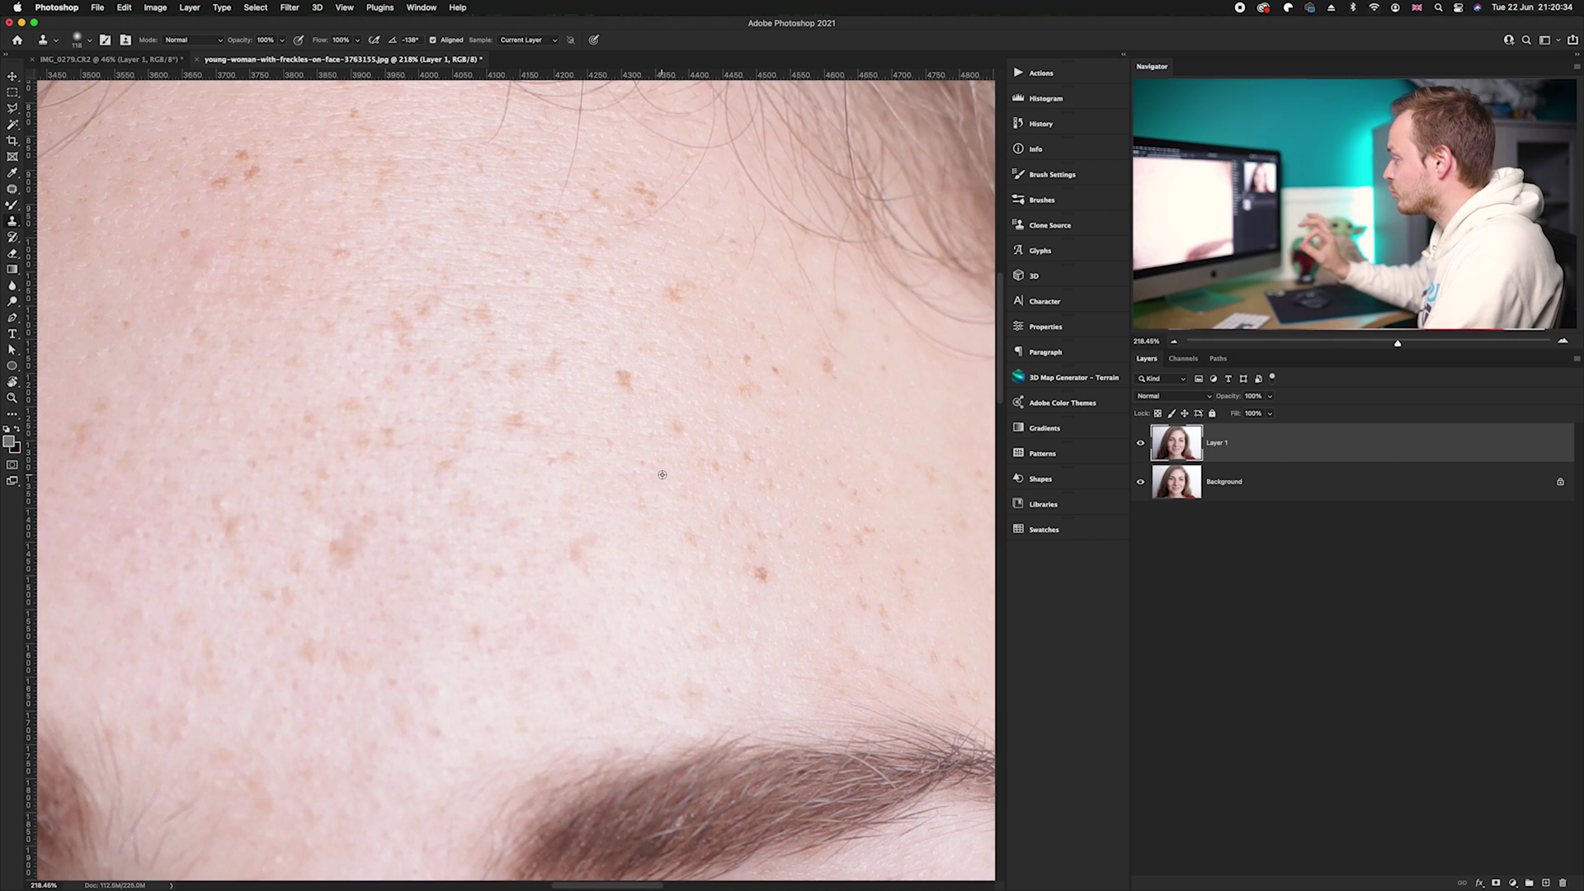
click(625, 380)
mouse_move(626, 379)
mouse_down()
mouse_move(598, 409)
mouse_move(619, 394)
mouse_move(602, 384)
mouse_move(667, 376)
mouse_move(615, 390)
mouse_up()
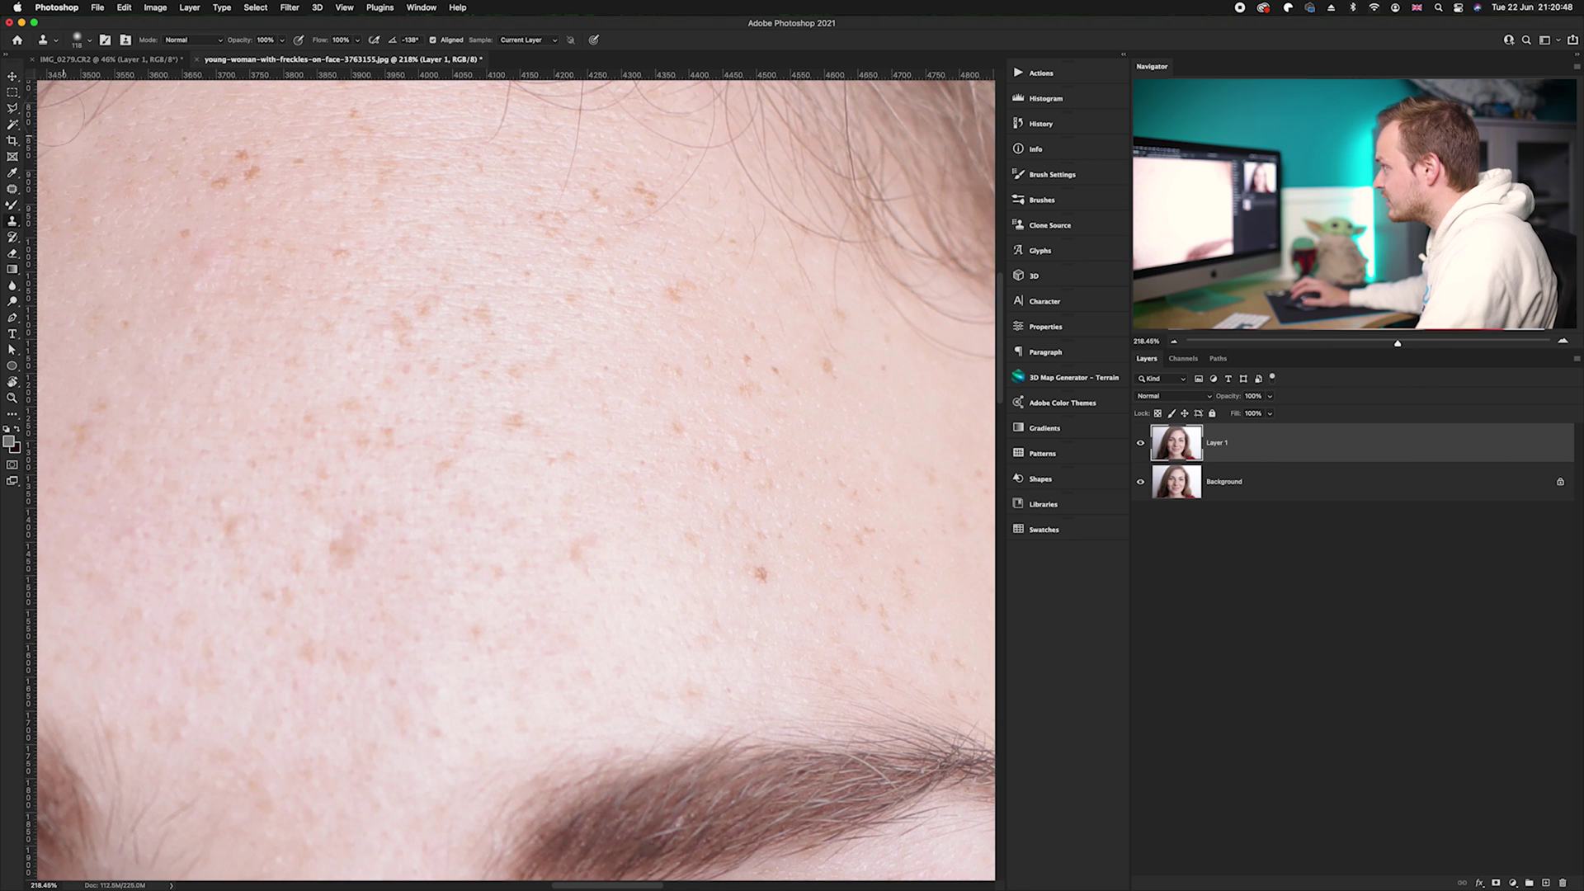
Switch to the Move tool and compare the whole face before and after by toggling Layer 1's visibility.
click(14, 78)
scroll(578, 410, down, 3)
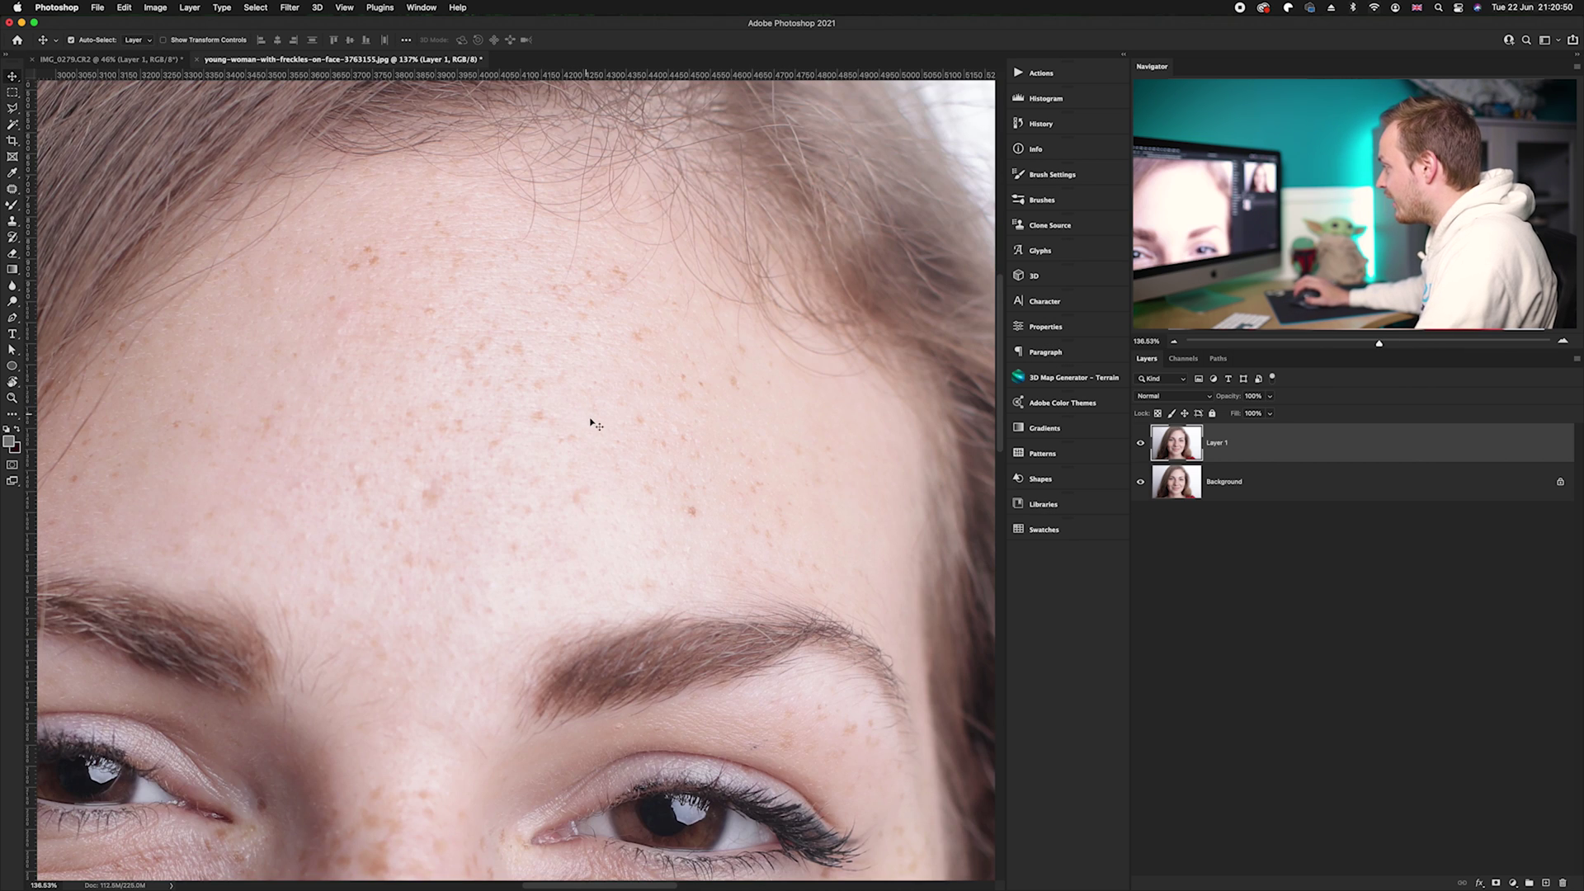
scroll(610, 437, down, 2)
scroll(715, 479, down, 2)
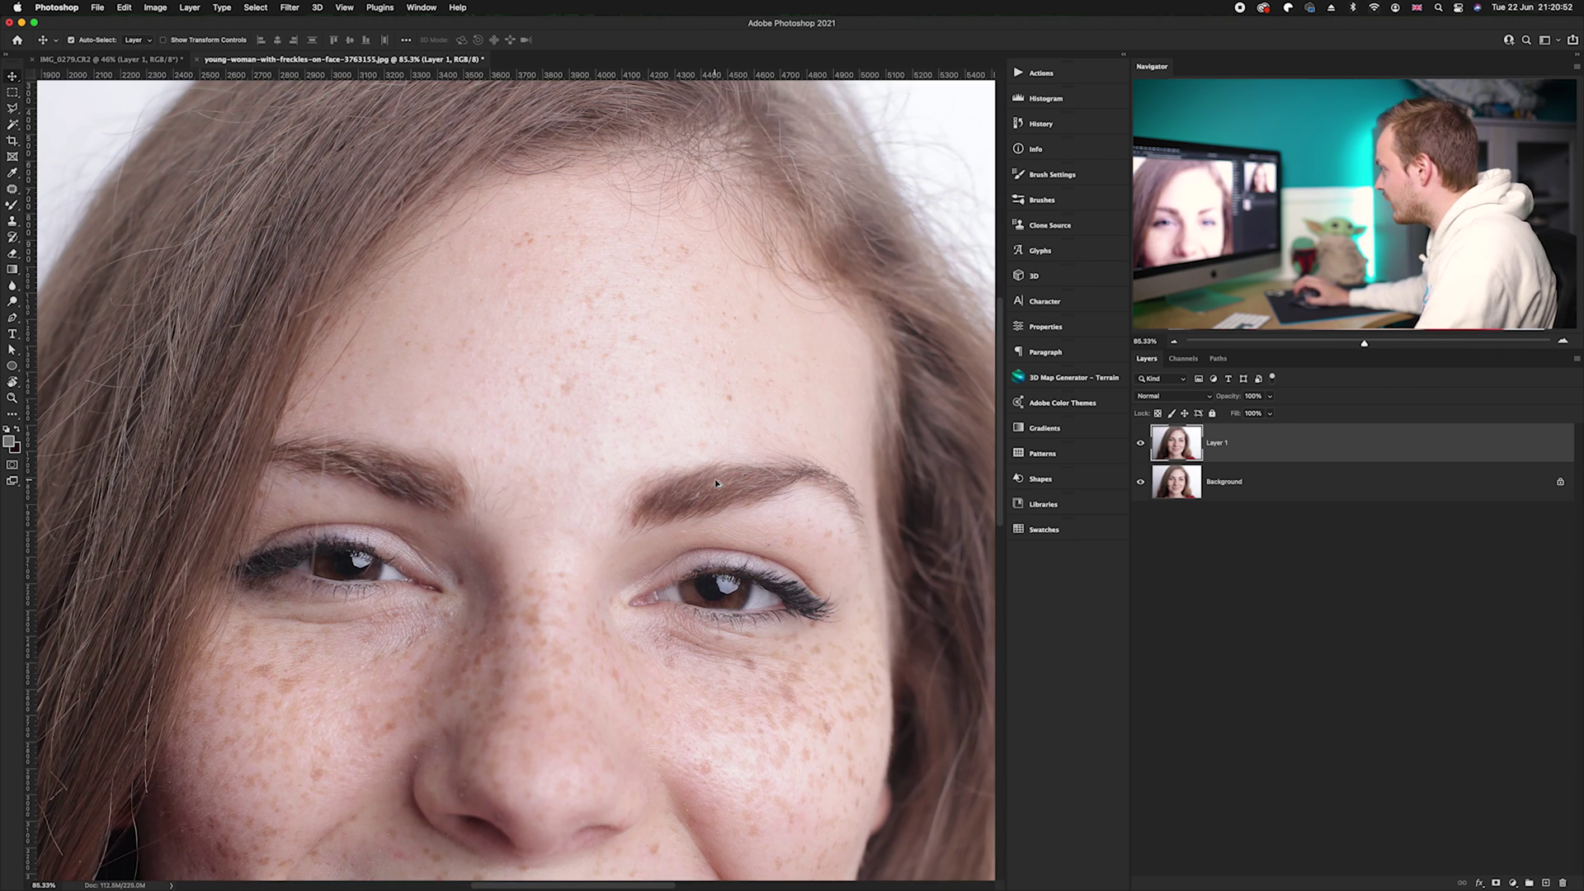
click(1140, 445)
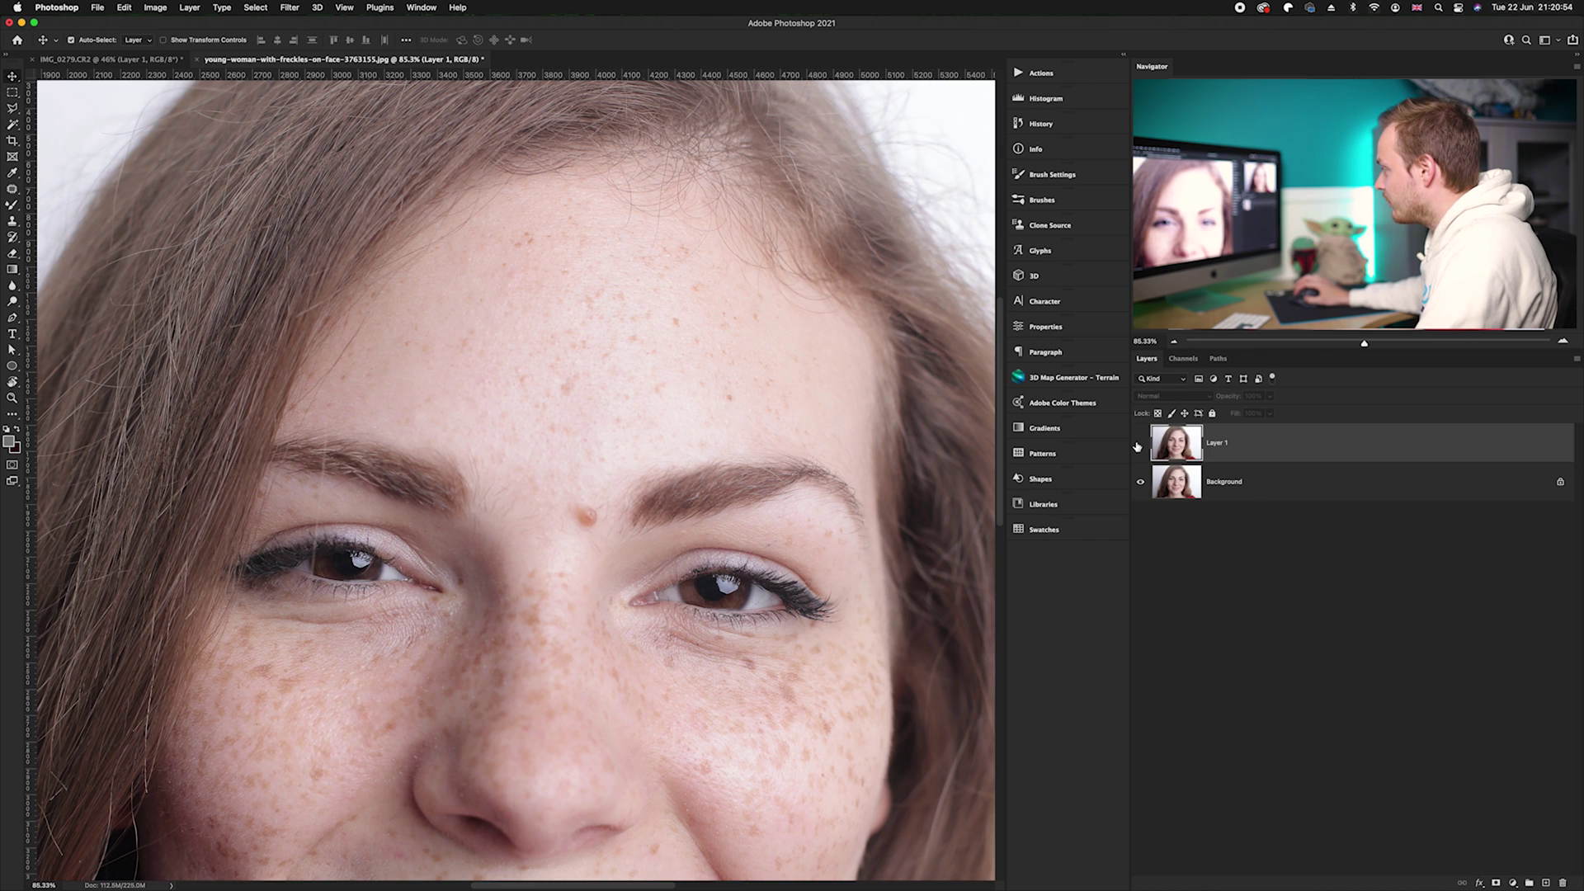
click(1140, 446)
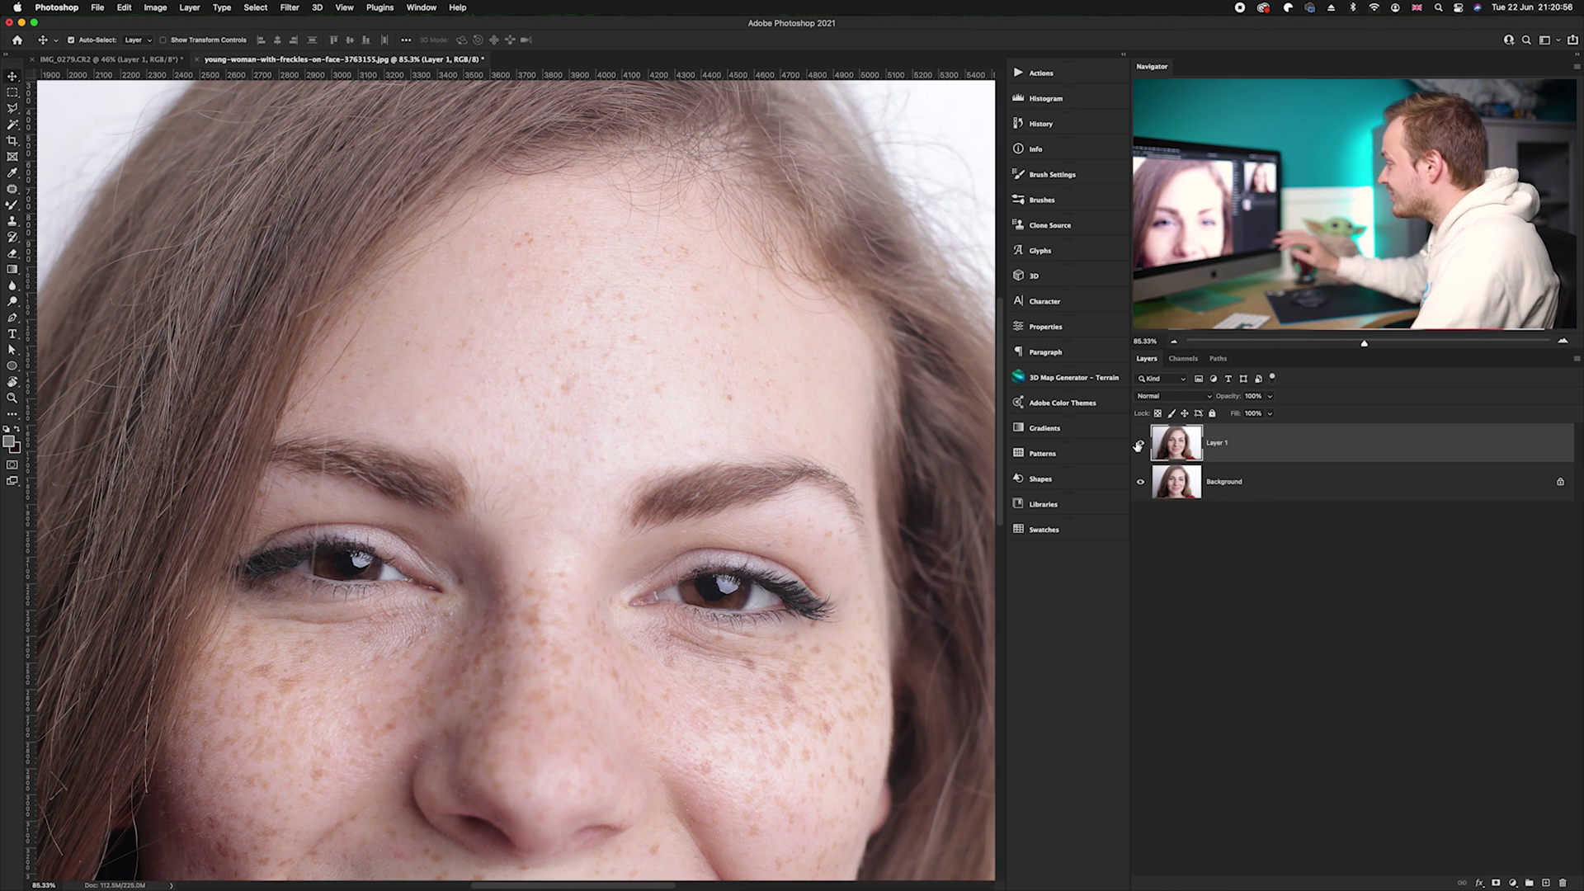